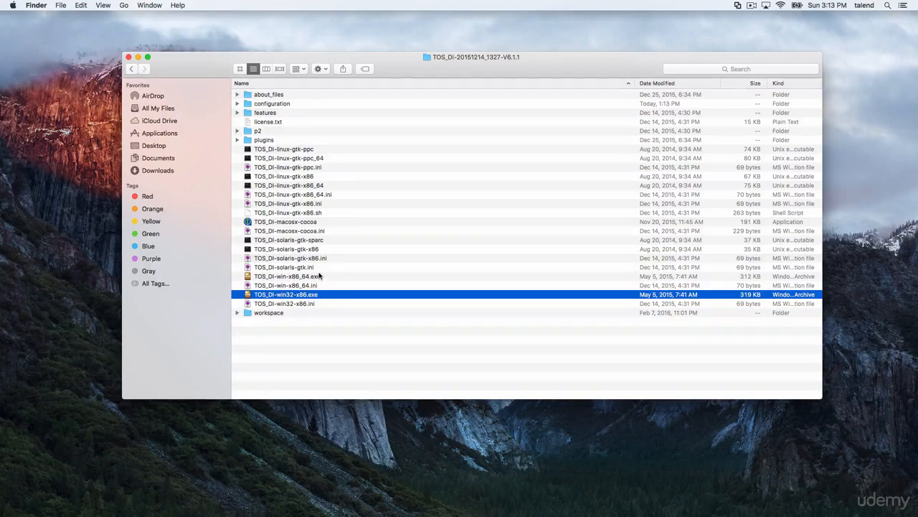
Launch Talend Open Studio for Data Integration using the Mac application TOS_DI-macosx-cocoa
{"action": "left_click", "coordinate": [292, 224]}
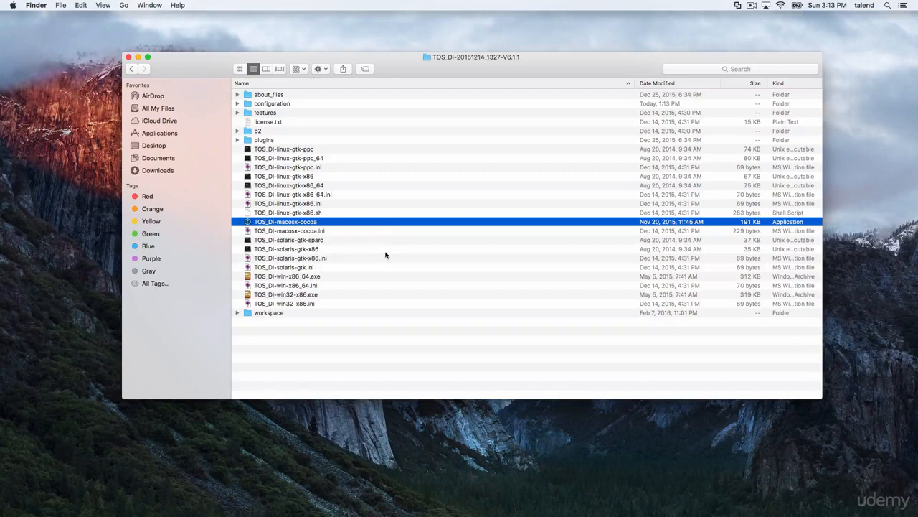
{"action": "left_click", "coordinate": [294, 212]}
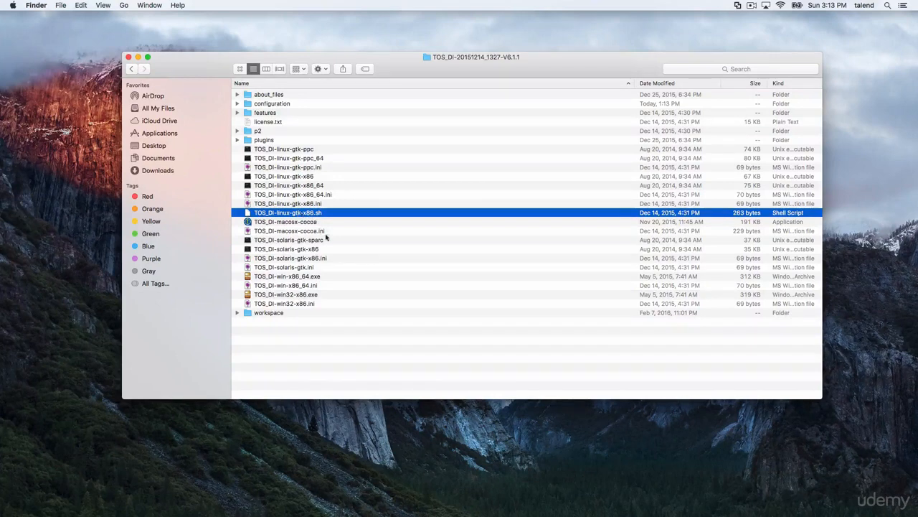
{"action": "left_click", "coordinate": [291, 249]}
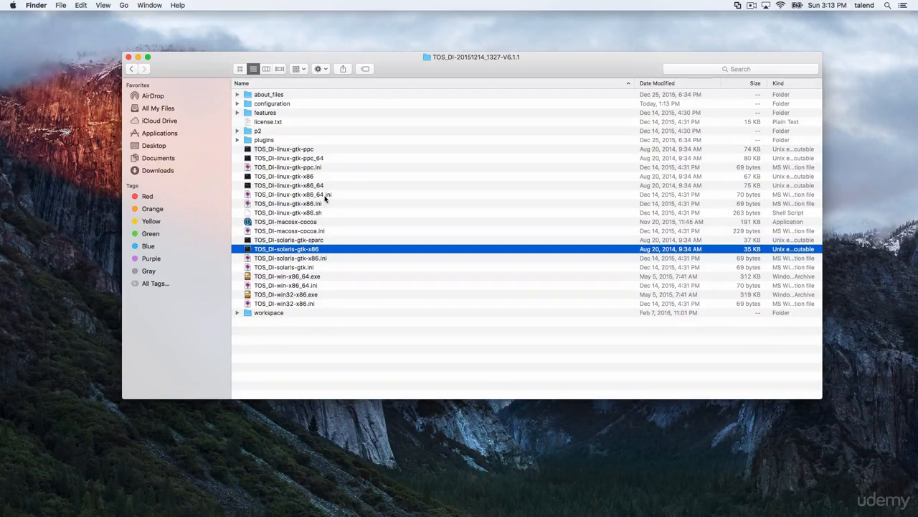
{"action": "left_click", "coordinate": [307, 212]}
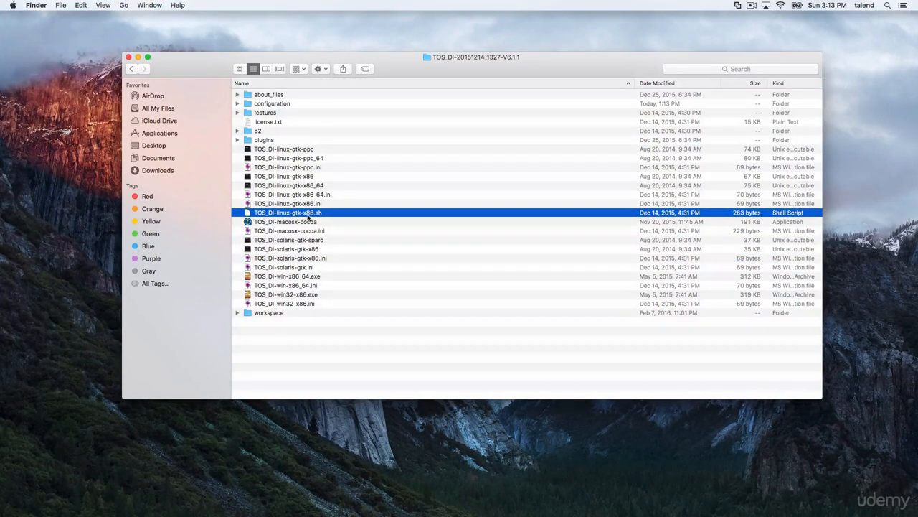
{"action": "left_click", "coordinate": [292, 222]}
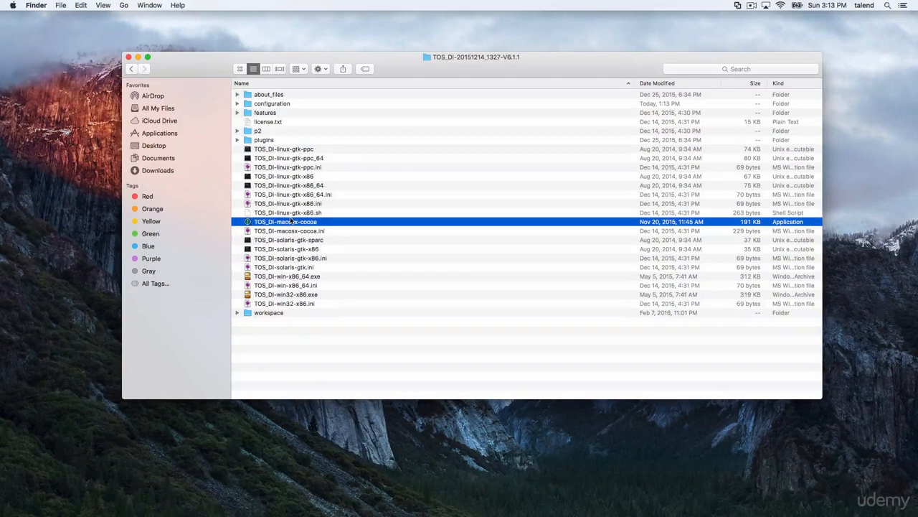
{"action": "double_click", "coordinate": [291, 222]}
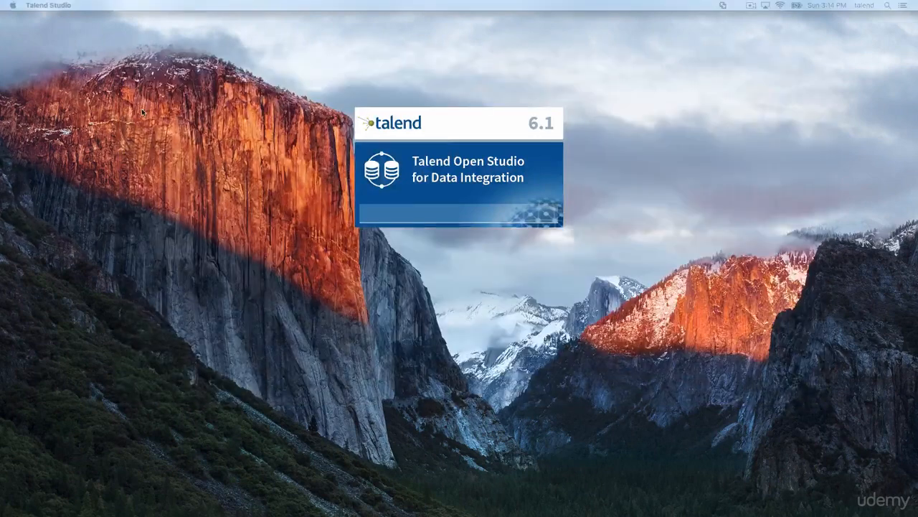
Open the existing project talendCourse on the Local connection
{"action": "left_click_drag", "start_coordinate": [377, 231], "coordinate": [390, 251]}
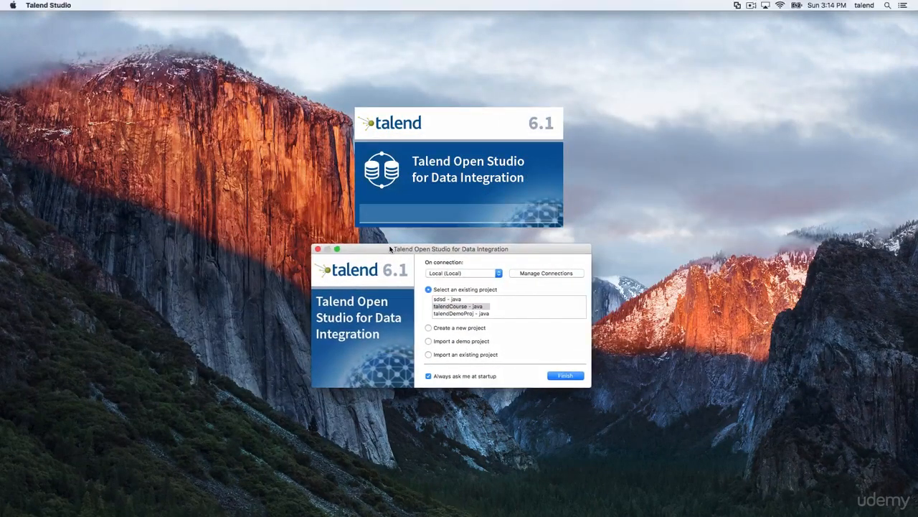
{"action": "left_click", "coordinate": [466, 307]}
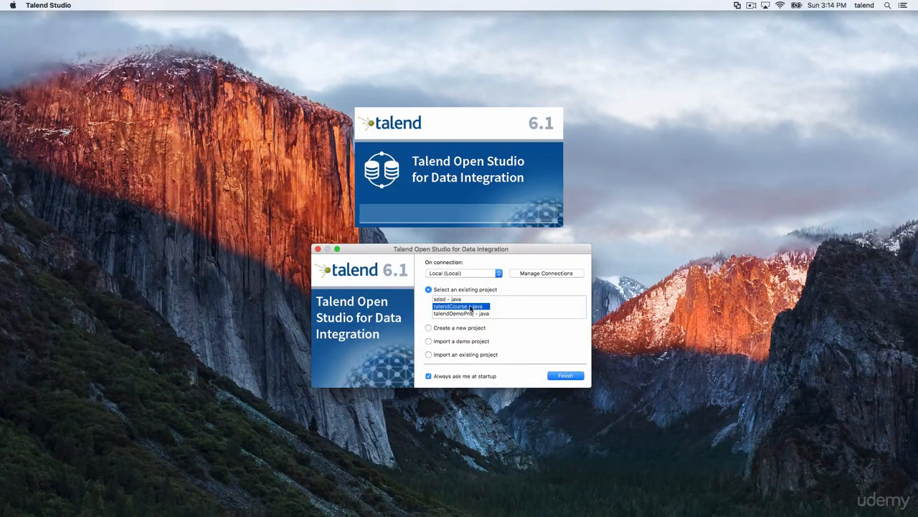
{"action": "left_click", "coordinate": [565, 376]}
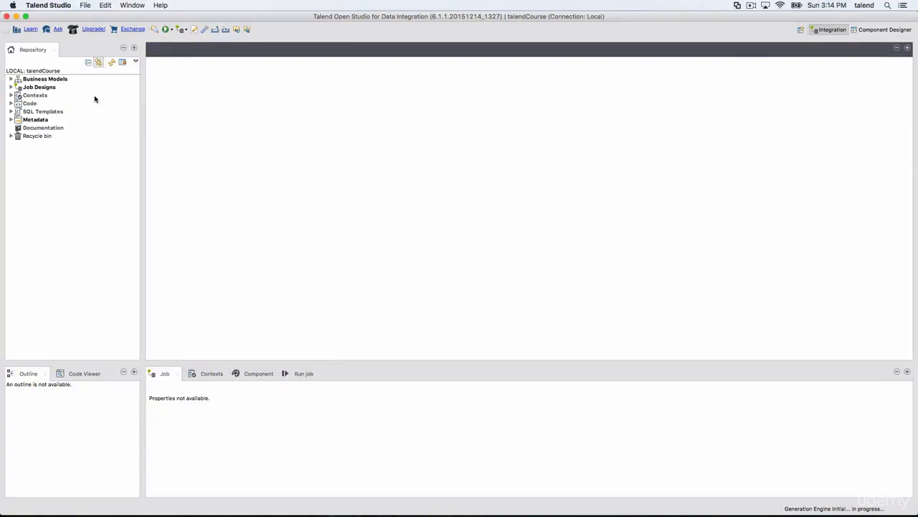
{"action": "left_click", "coordinate": [103, 115]}
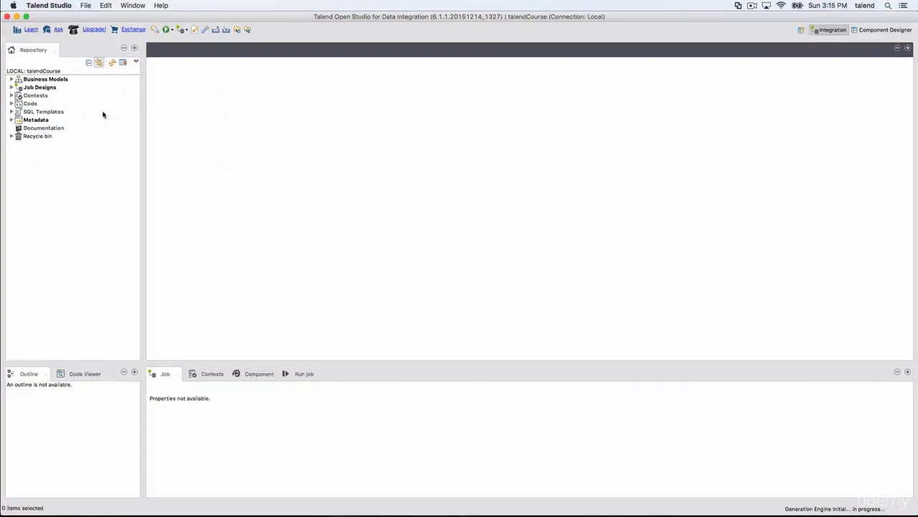
View the studio's Welcome page and return from it to the Integration workspace
{"action": "left_click", "coordinate": [161, 6]}
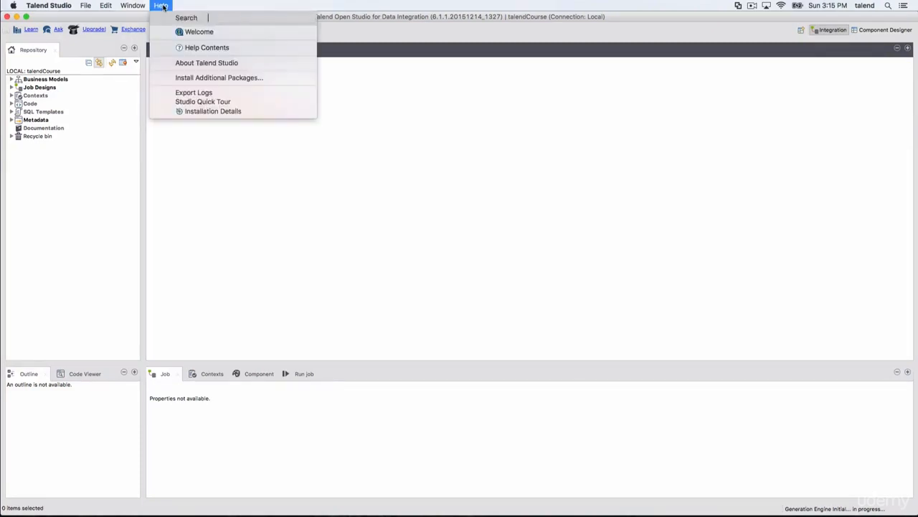
{"action": "left_click", "coordinate": [198, 32]}
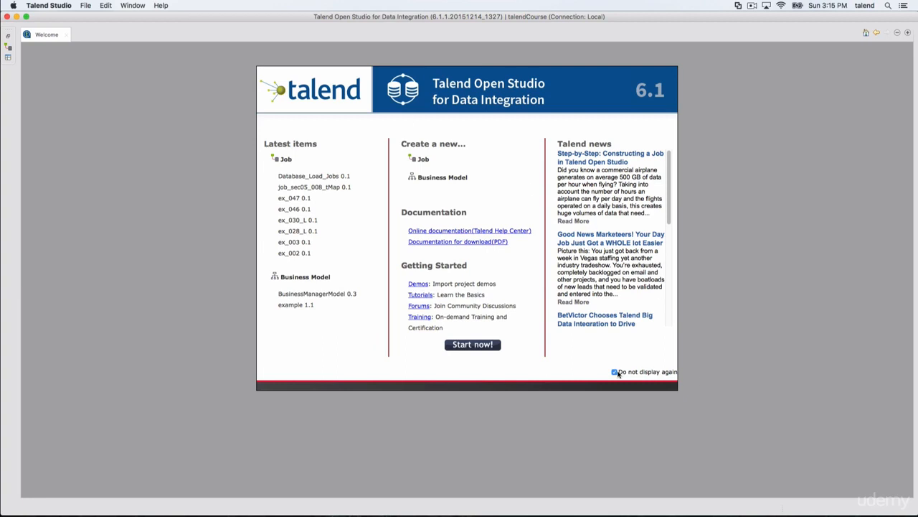
{"action": "left_click", "coordinate": [475, 347]}
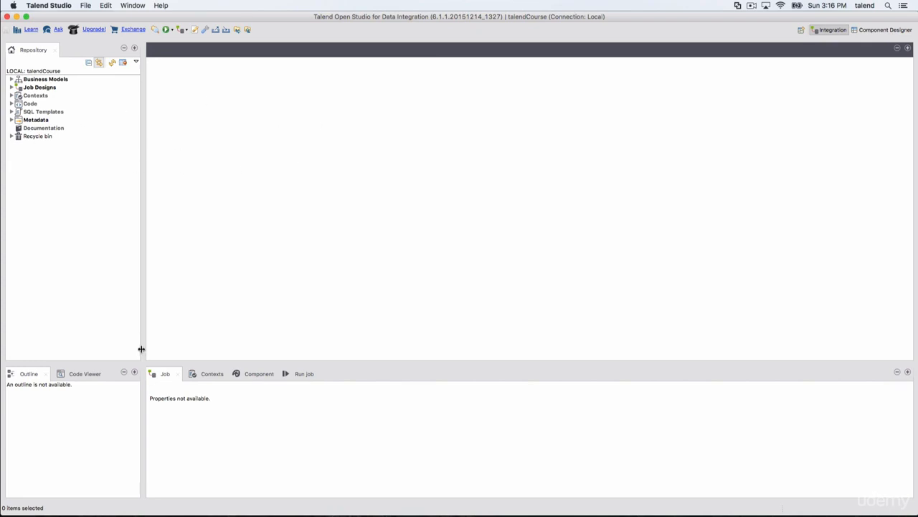
{"action": "left_click", "coordinate": [180, 425]}
{"action": "left_click", "coordinate": [132, 6]}
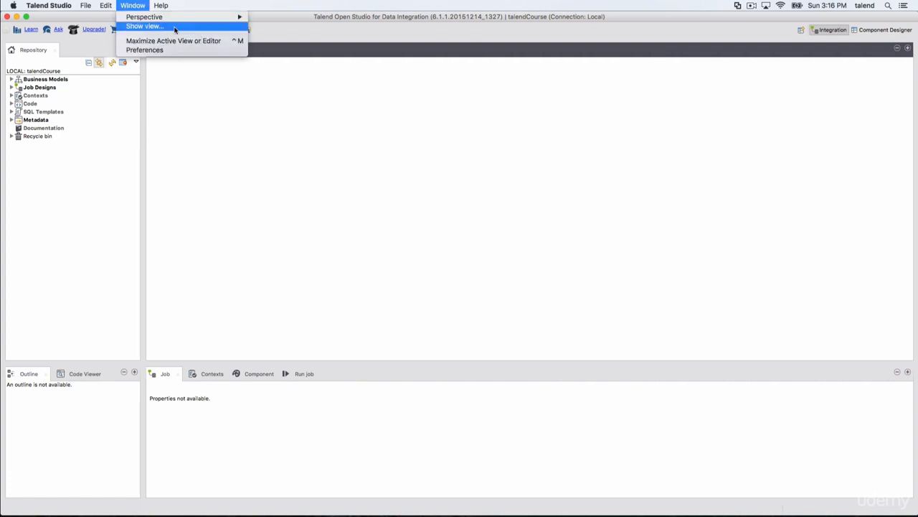
{"action": "left_click", "coordinate": [310, 156]}
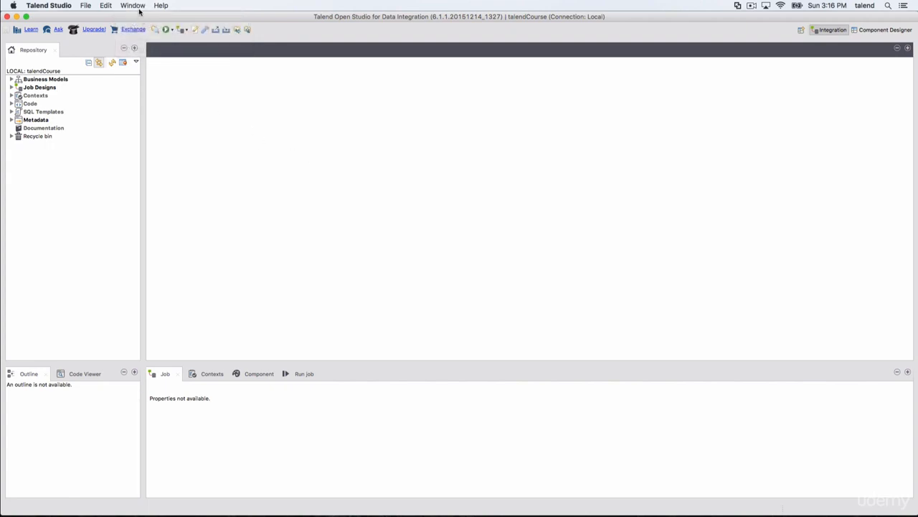
{"action": "left_click", "coordinate": [137, 6]}
{"action": "left_click", "coordinate": [323, 142]}
{"action": "left_click", "coordinate": [129, 6]}
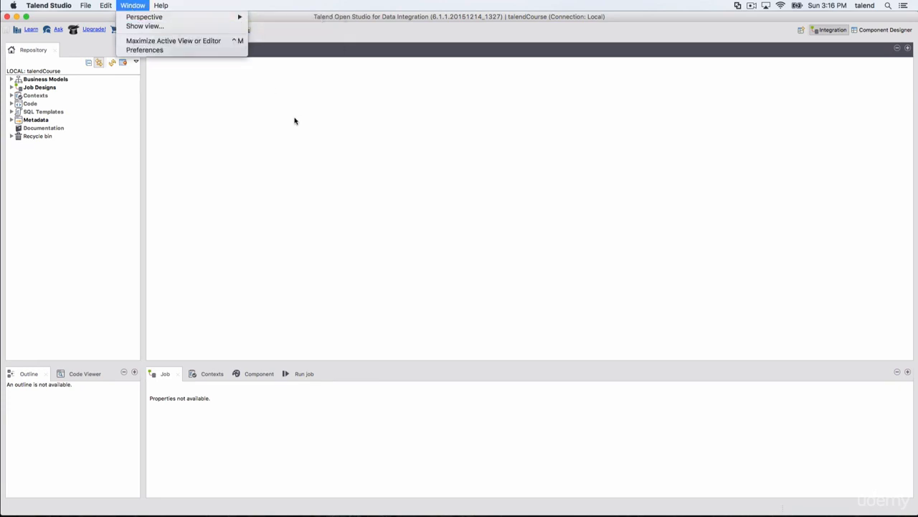
{"action": "left_click", "coordinate": [361, 185]}
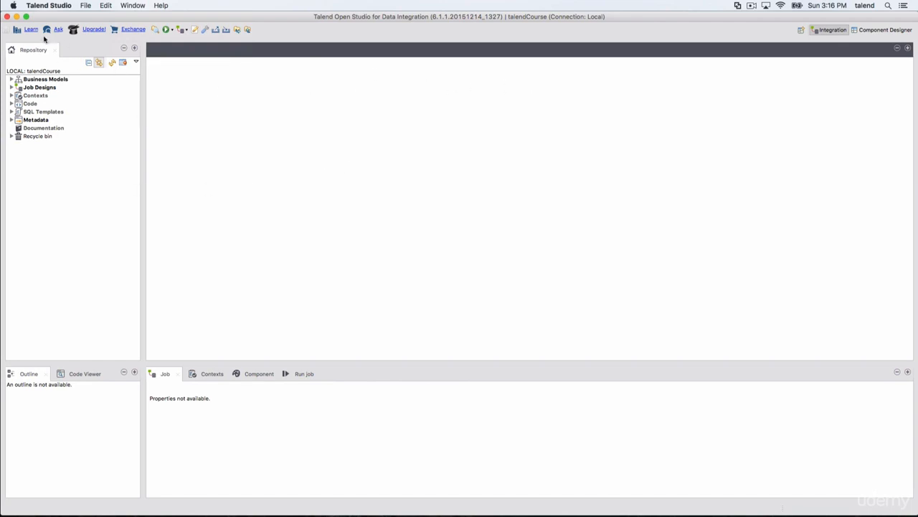
{"action": "left_click", "coordinate": [70, 6]}
{"action": "mouse_move", "coordinate": [153, 4]}
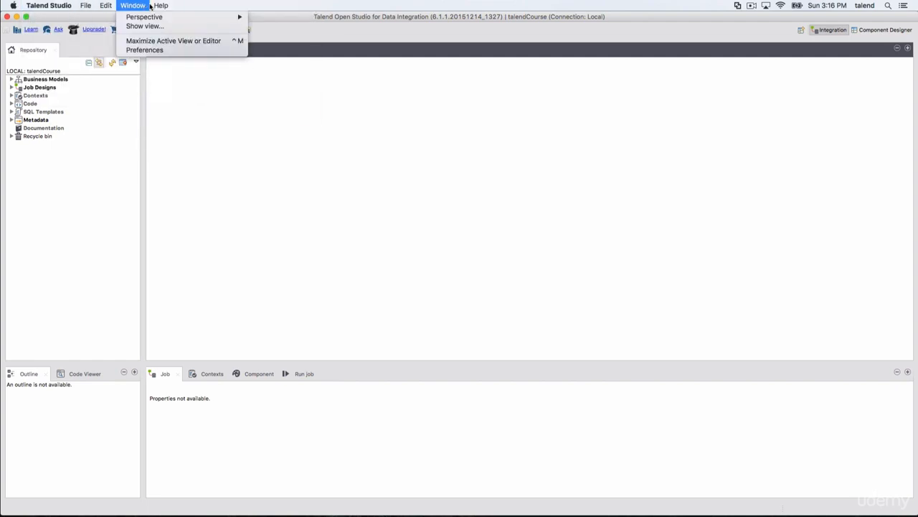
{"action": "left_click", "coordinate": [545, 158]}
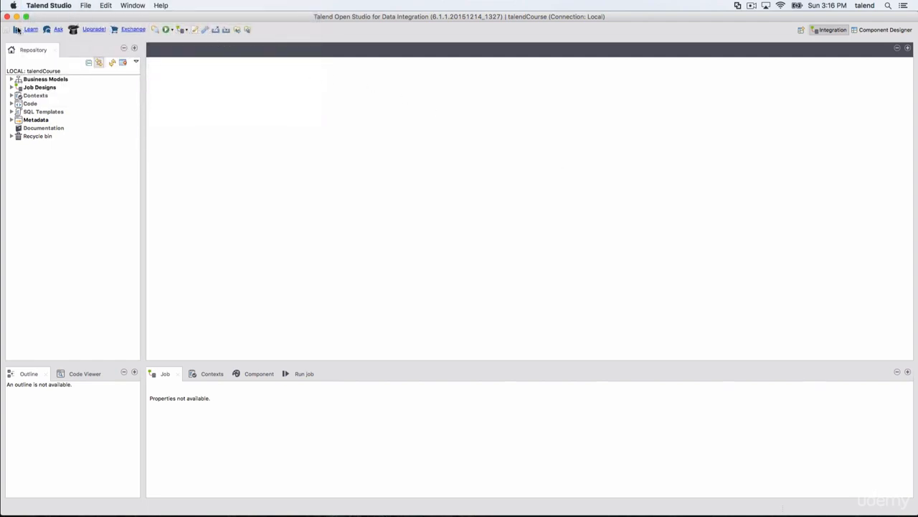
Restore the hidden toolbar entries in the main toolbar
{"action": "right_click", "coordinate": [270, 30]}
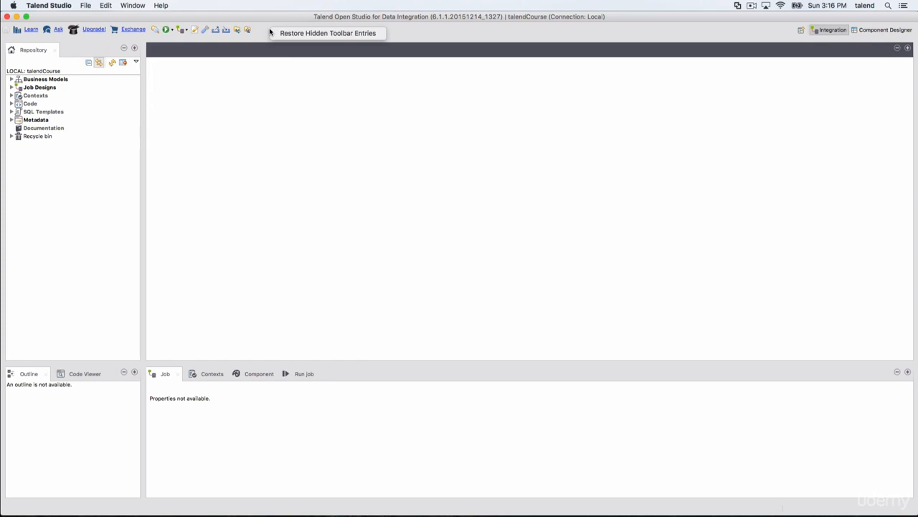
{"action": "left_click", "coordinate": [318, 34]}
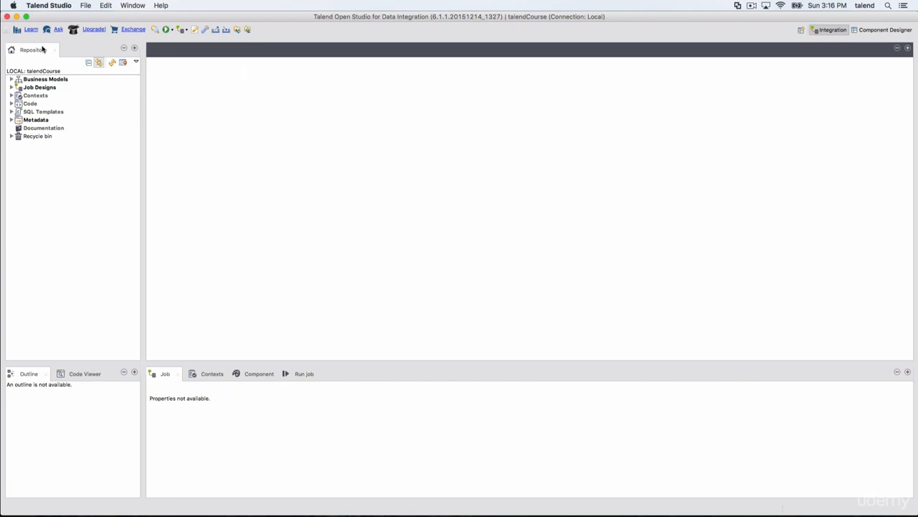
{"action": "left_click_drag", "start_coordinate": [42, 48], "coordinate": [53, 90]}
{"action": "right_click", "coordinate": [38, 87]}
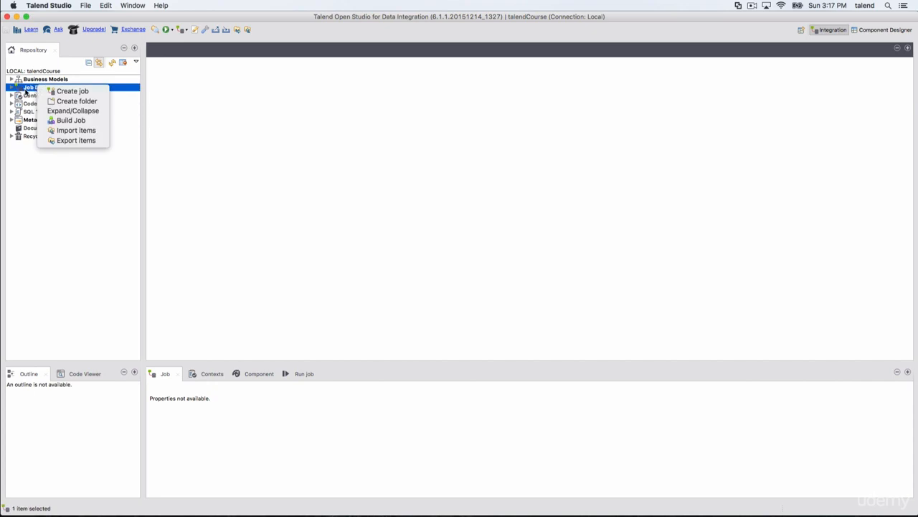
{"action": "left_click", "coordinate": [28, 80]}
{"action": "left_click", "coordinate": [36, 80]}
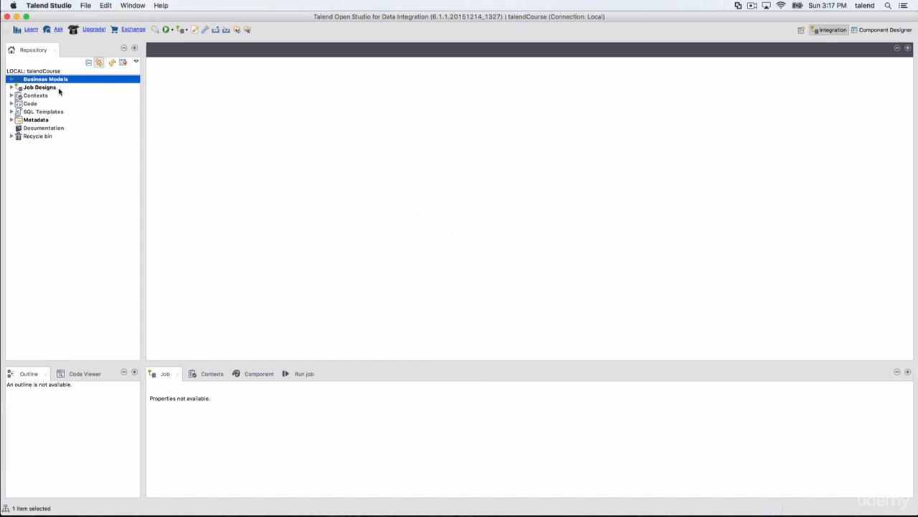
{"action": "right_click", "coordinate": [47, 83]}
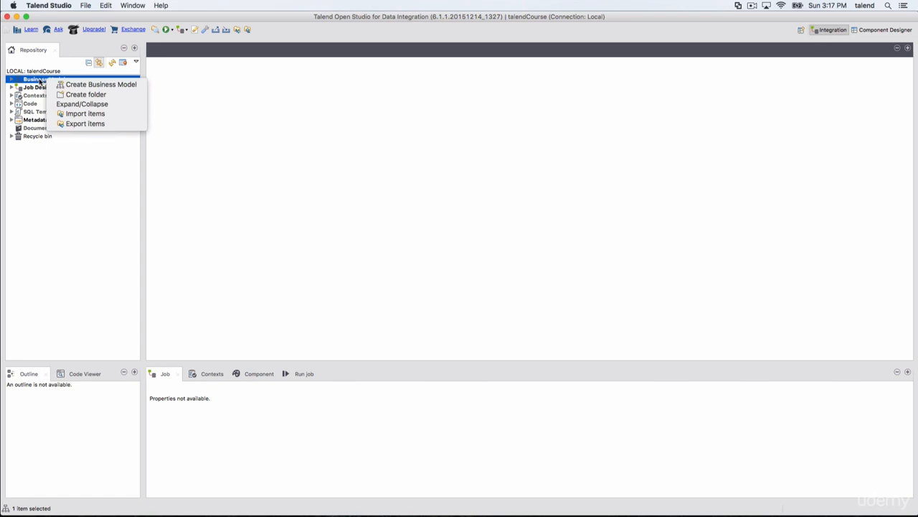
{"action": "left_click", "coordinate": [40, 82]}
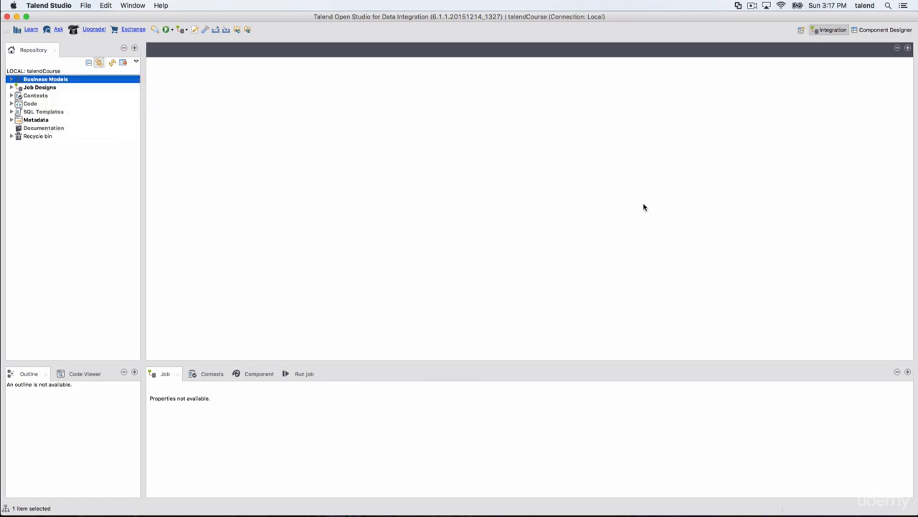
Expand Job Designs in the repository and open the job Database_Load_Jobs 0.1
{"action": "left_click", "coordinate": [46, 88]}
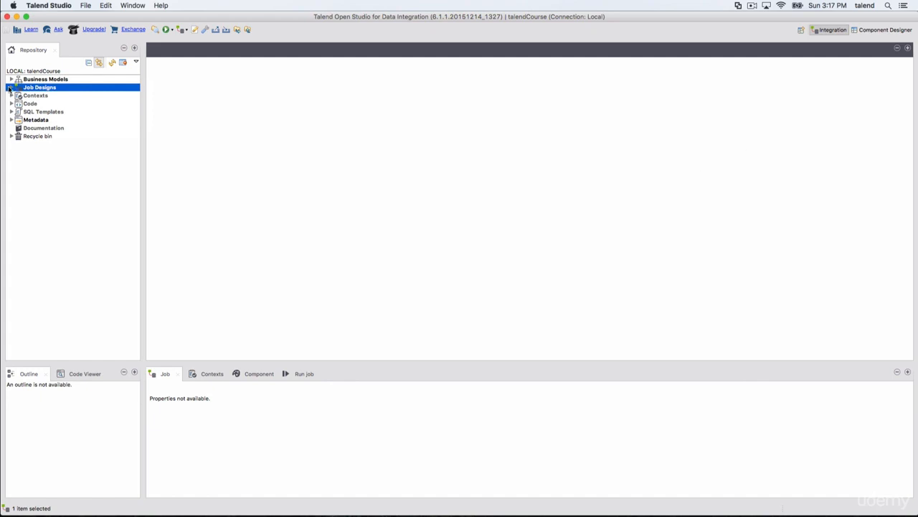
{"action": "left_click", "coordinate": [10, 87]}
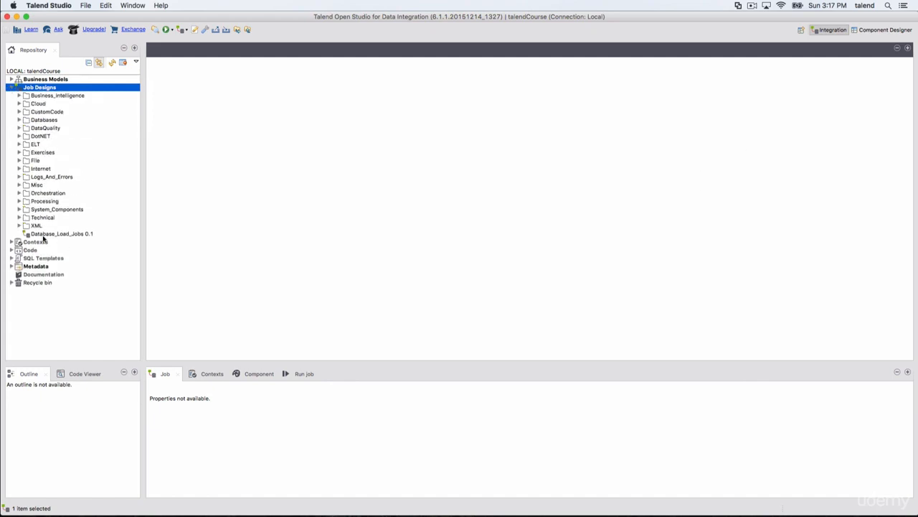
{"action": "left_click", "coordinate": [43, 234]}
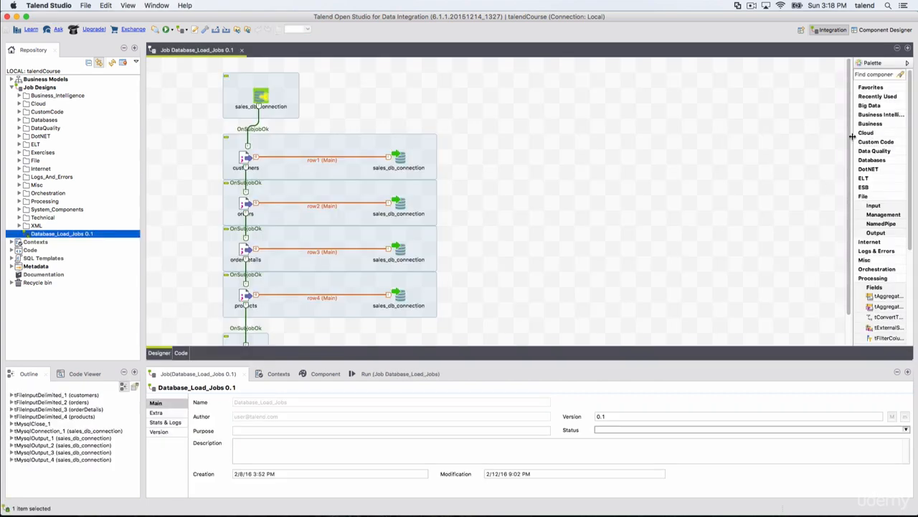
Widen the component palette and collapse its expanded File, Processing and Technical categories
{"action": "left_click_drag", "start_coordinate": [850, 138], "coordinate": [800, 141]}
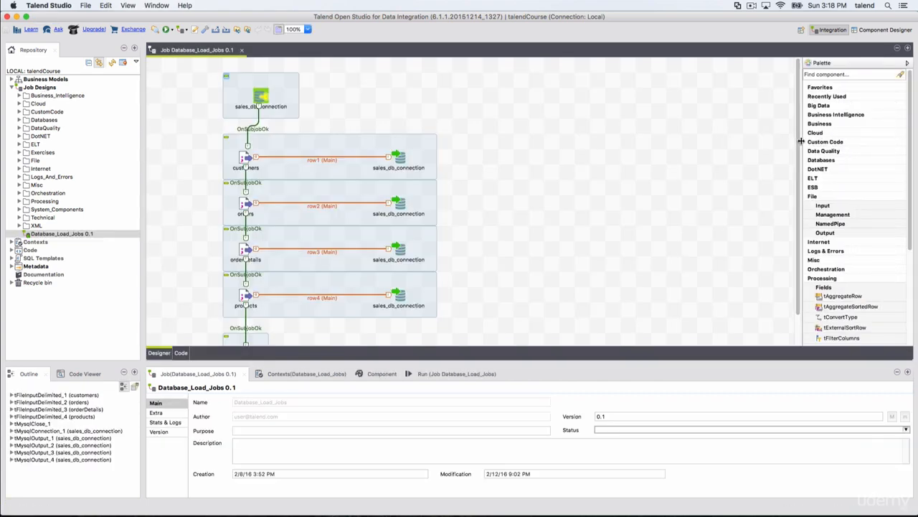
{"action": "left_click", "coordinate": [823, 205]}
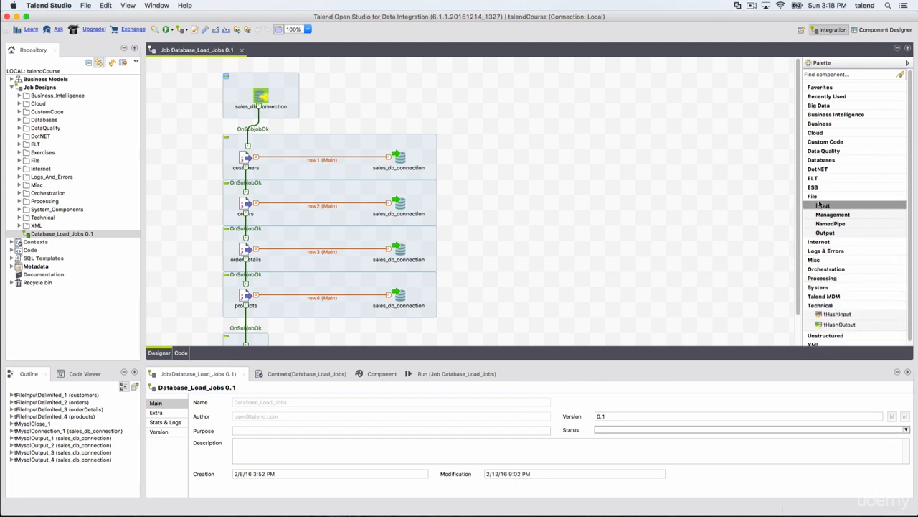
{"action": "left_click", "coordinate": [822, 205]}
{"action": "left_click", "coordinate": [818, 196]}
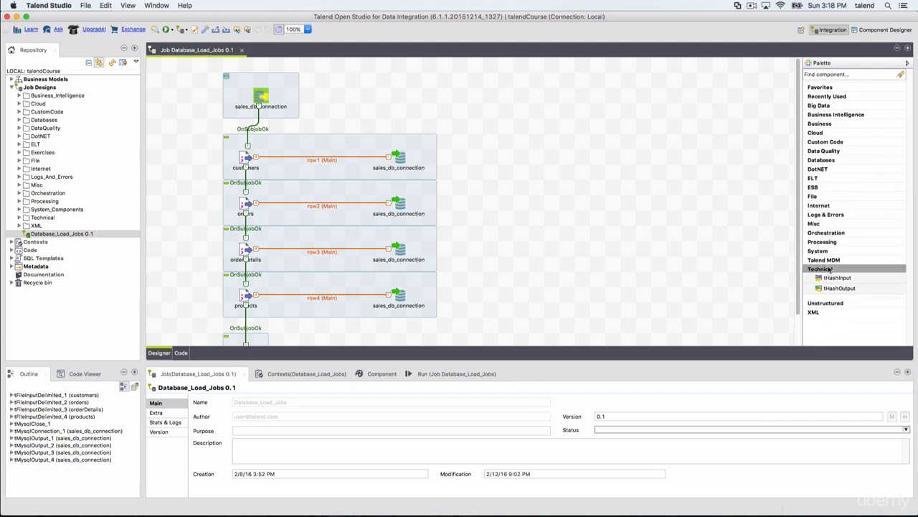
{"action": "left_click", "coordinate": [829, 269]}
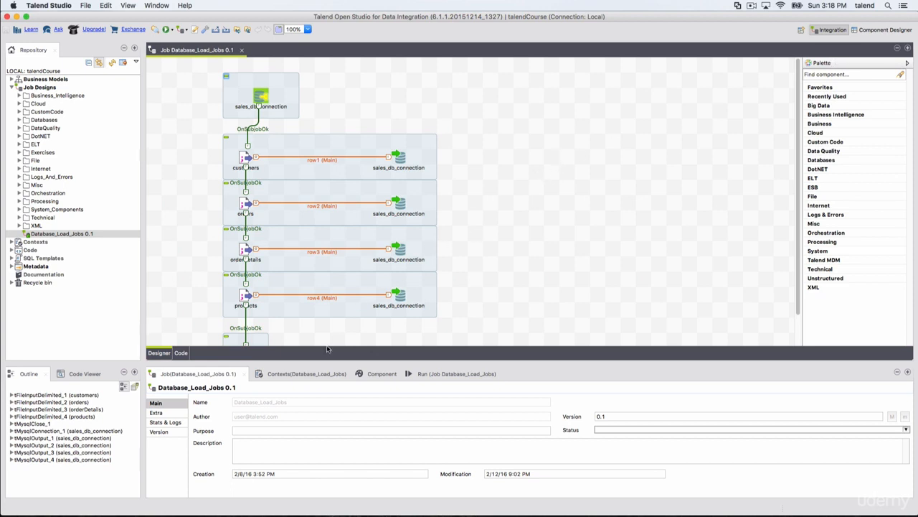
Look through the Run, Component, Contexts and Job views of Database_Load_Jobs
{"action": "left_click", "coordinate": [457, 374]}
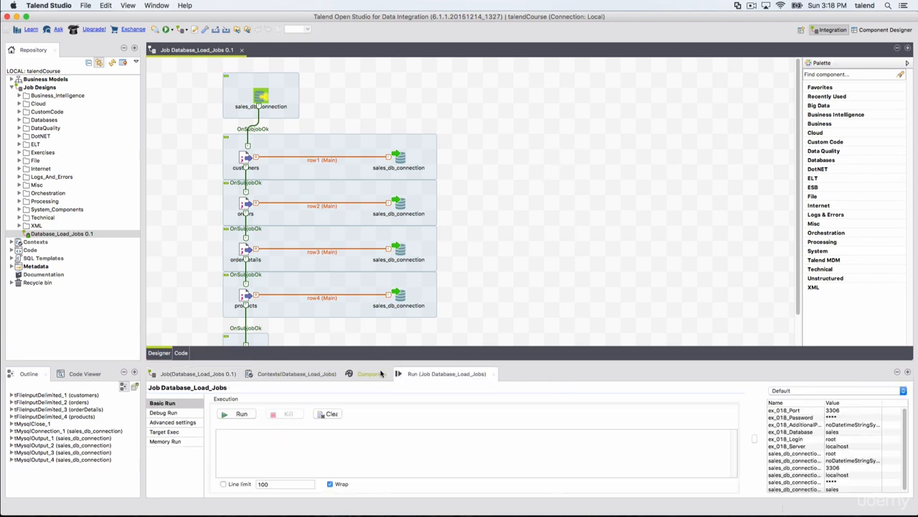
{"action": "left_click", "coordinate": [382, 374]}
{"action": "left_click", "coordinate": [297, 374]}
{"action": "left_click", "coordinate": [220, 374]}
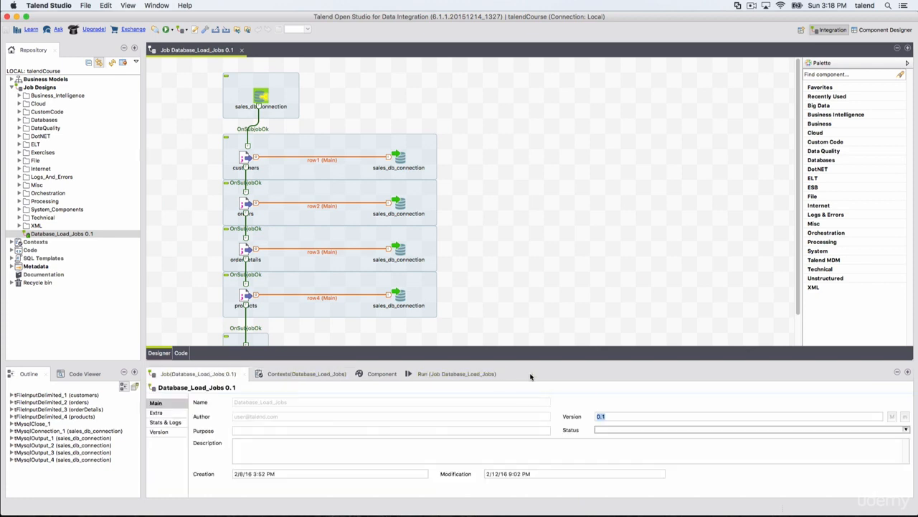
{"action": "right_click", "coordinate": [529, 375]}
{"action": "key", "text": "Escape"}
{"action": "left_click", "coordinate": [156, 5]}
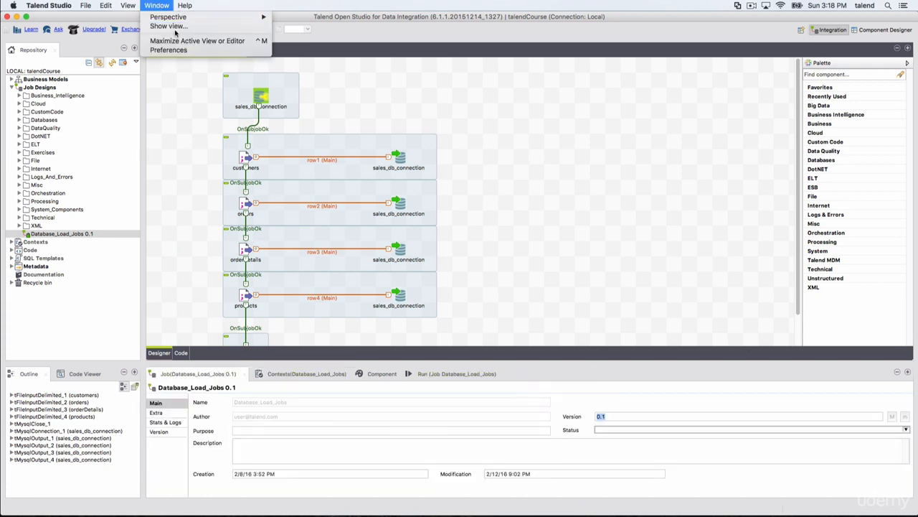
{"action": "key", "text": "Escape"}
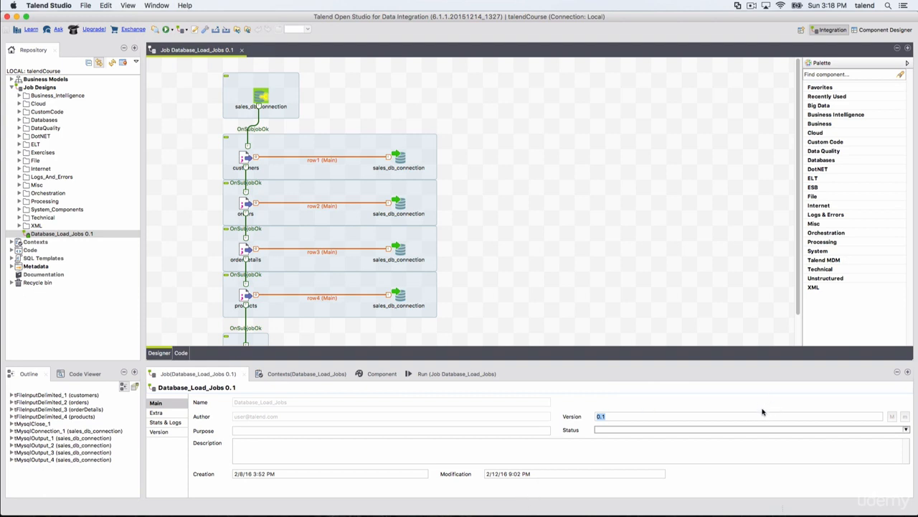
{"action": "left_click", "coordinate": [36, 375]}
Open the help contents in the browser, look through the Talend Components Reference Guide and close the help window
{"action": "left_click", "coordinate": [186, 6]}
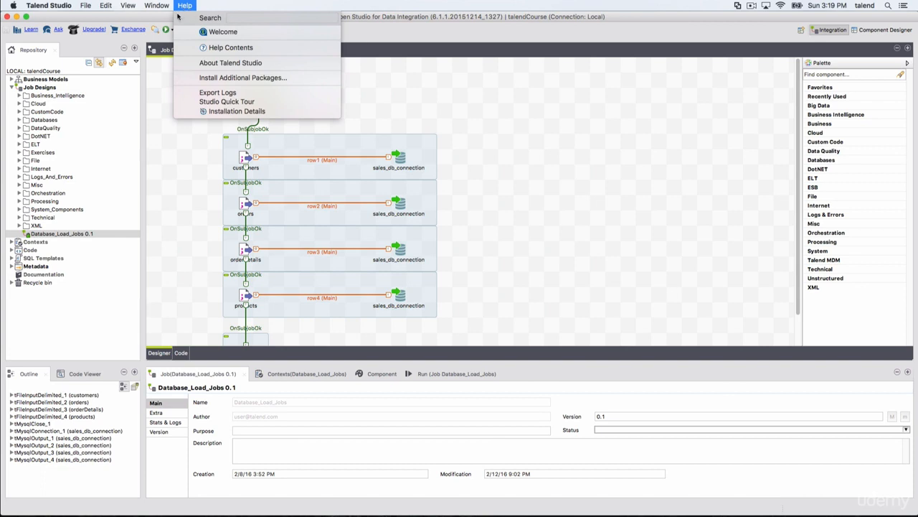
{"action": "left_click", "coordinate": [230, 48]}
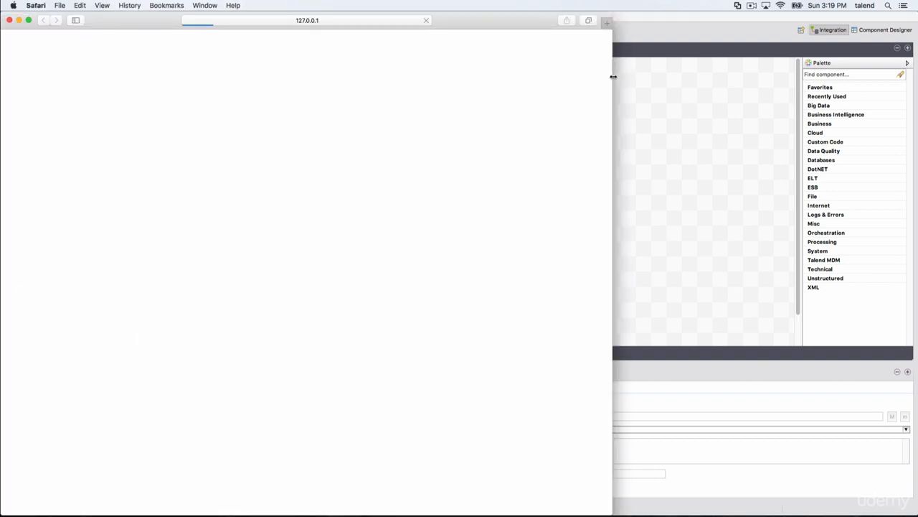
{"action": "left_click_drag", "start_coordinate": [614, 77], "coordinate": [916, 88]}
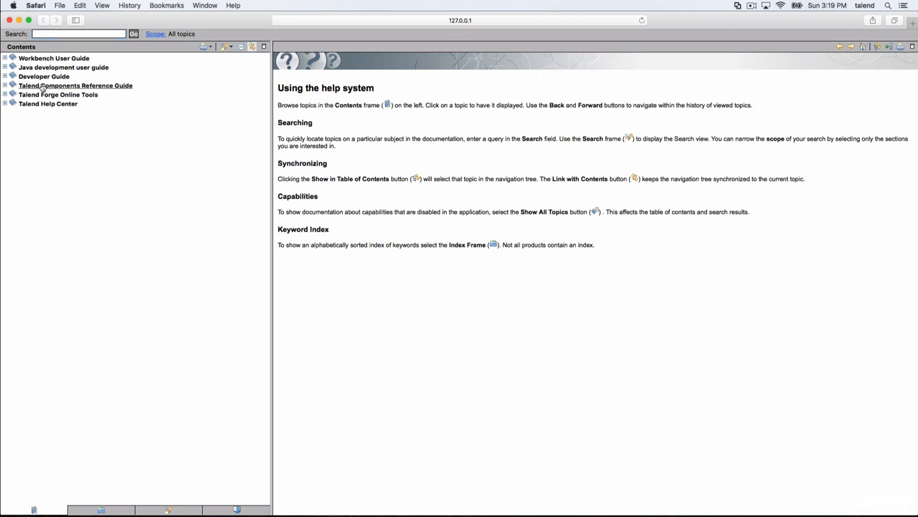
{"action": "left_click", "coordinate": [16, 87]}
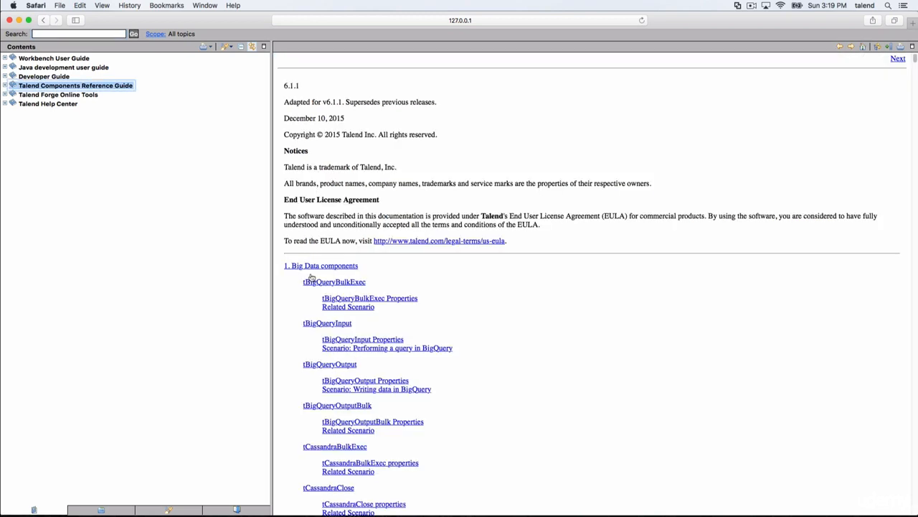
{"action": "scroll", "coordinate": [319, 262], "scroll_direction": "down", "scroll_amount": 2}
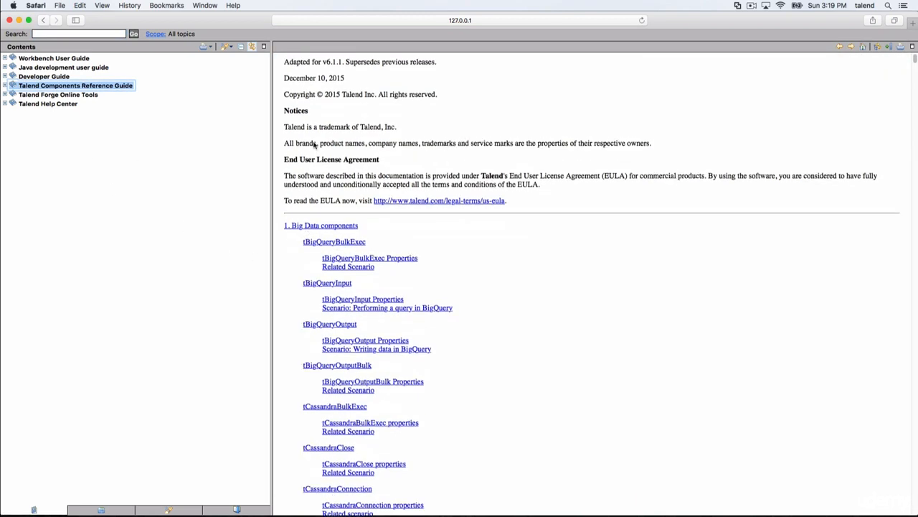
{"action": "left_click", "coordinate": [5, 76]}
{"action": "left_click", "coordinate": [5, 76]}
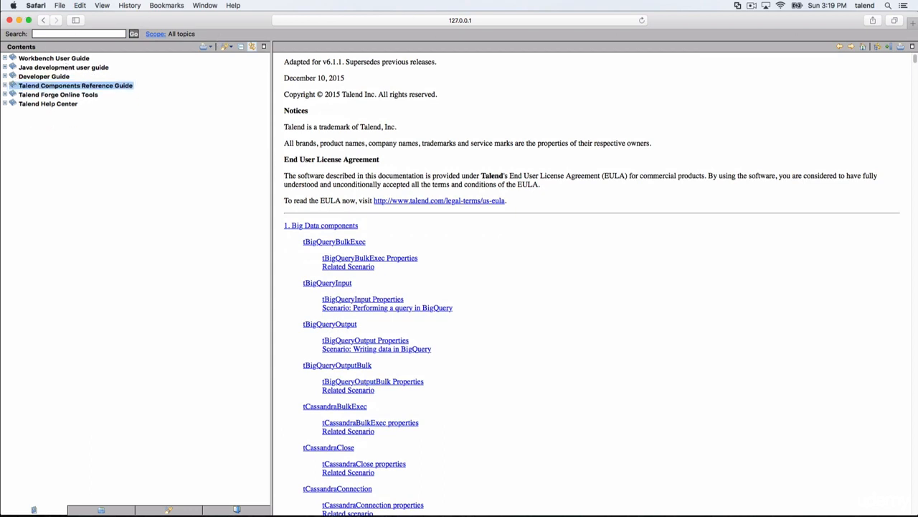
{"action": "left_click", "coordinate": [10, 20]}
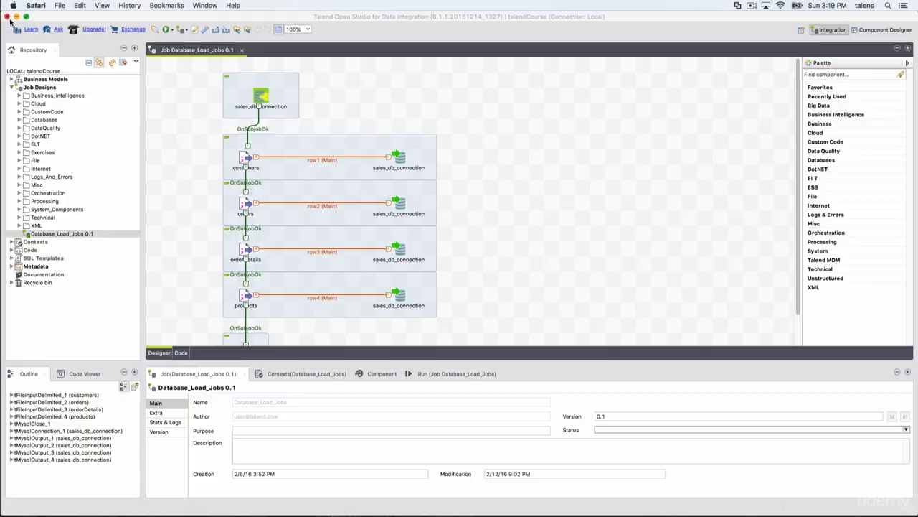
Open the About Talend Studio dialog to view the version and copyright information
{"action": "left_click", "coordinate": [233, 5]}
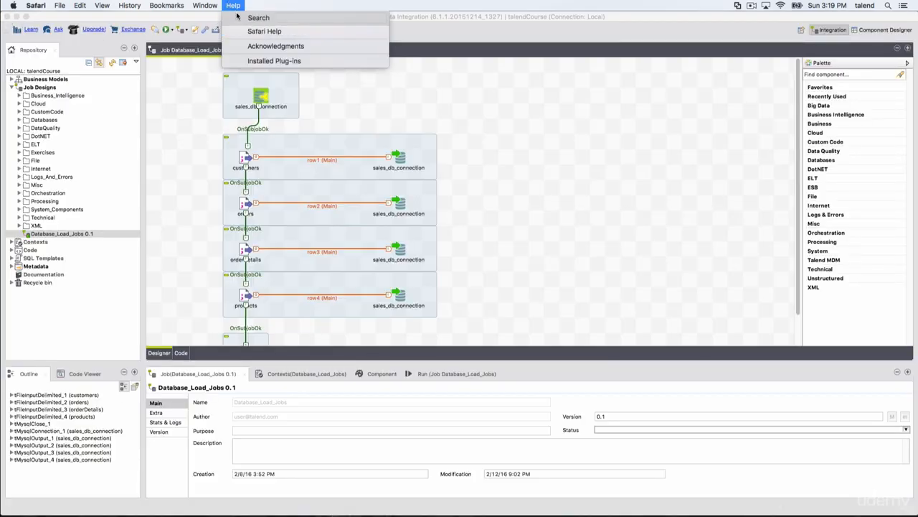
{"action": "left_click", "coordinate": [482, 60]}
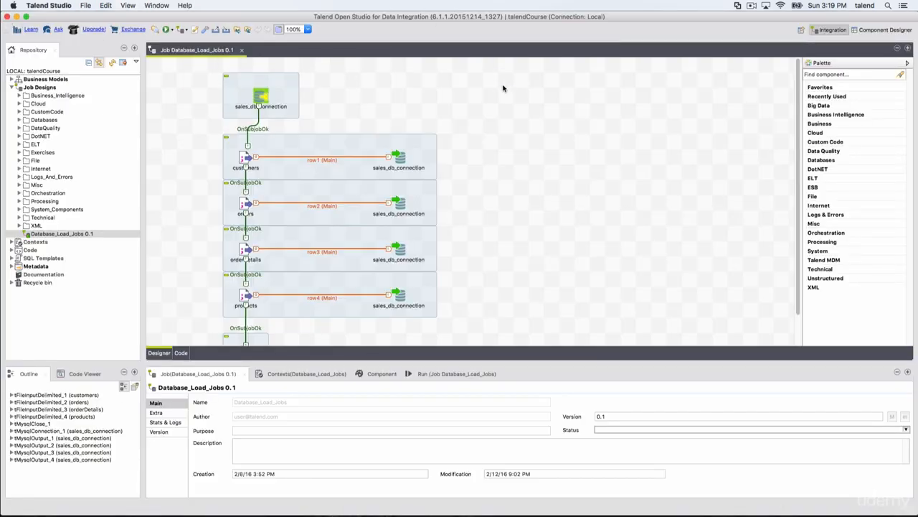
{"action": "left_click", "coordinate": [188, 6]}
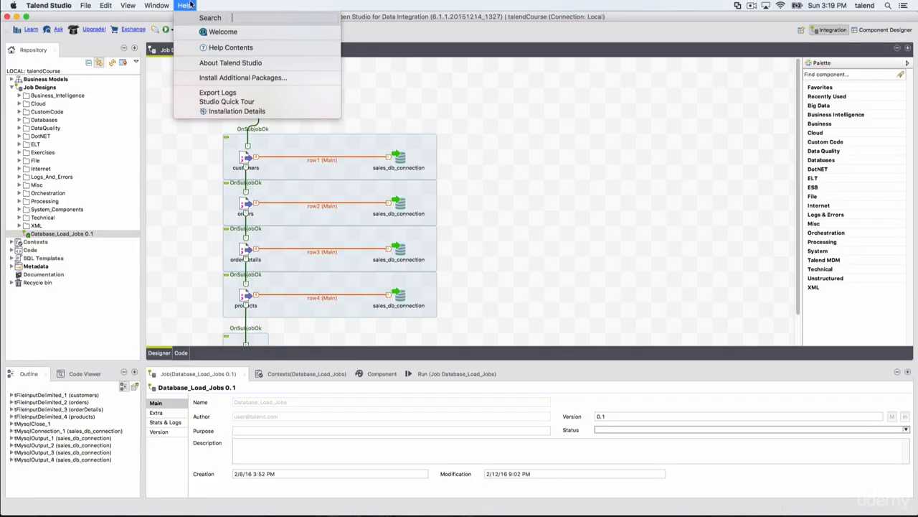
{"action": "left_click", "coordinate": [240, 64]}
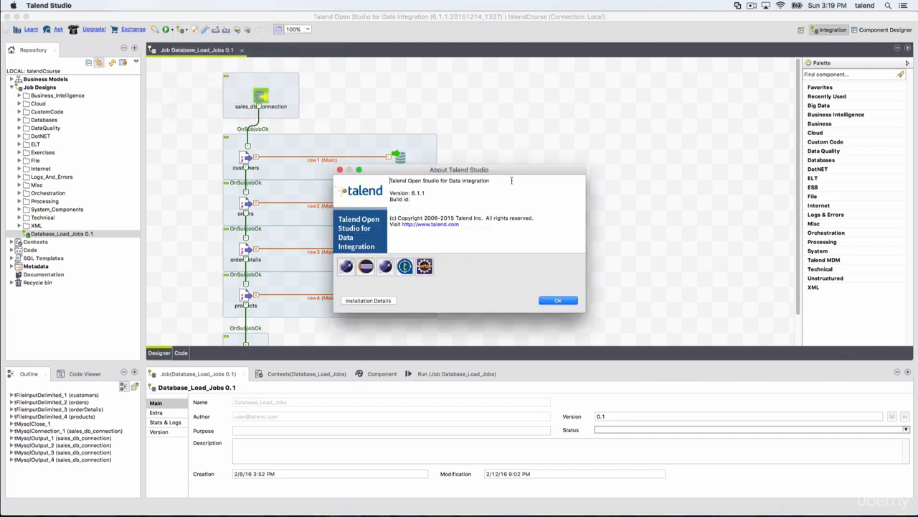
{"action": "left_click_drag", "start_coordinate": [405, 190], "coordinate": [390, 206]}
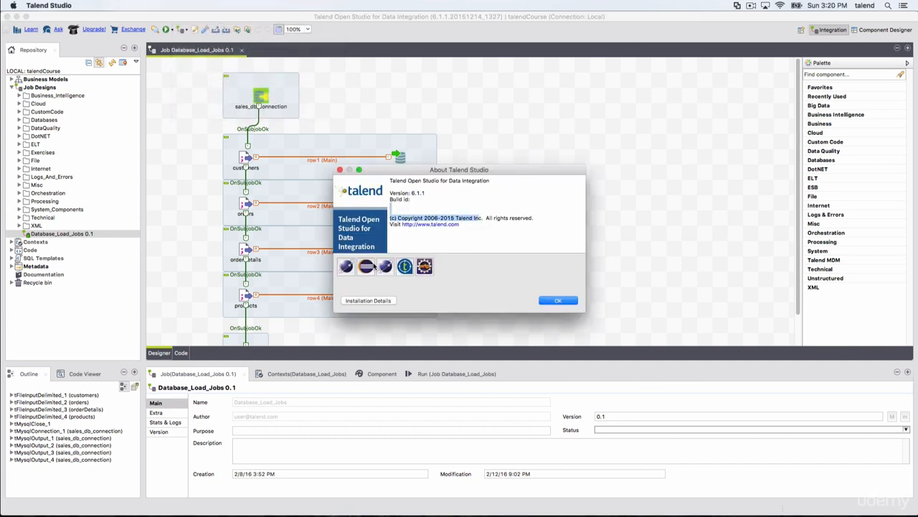
View the feature details for Eclipse.org, Talend and Eclipse Web Tools Platform, and close the About dialog
{"action": "left_click", "coordinate": [370, 266]}
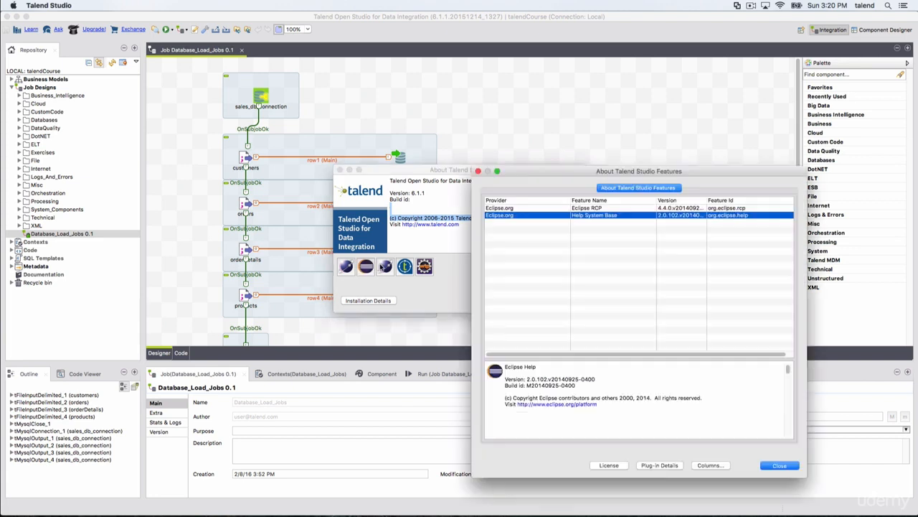
{"action": "left_click", "coordinate": [477, 172]}
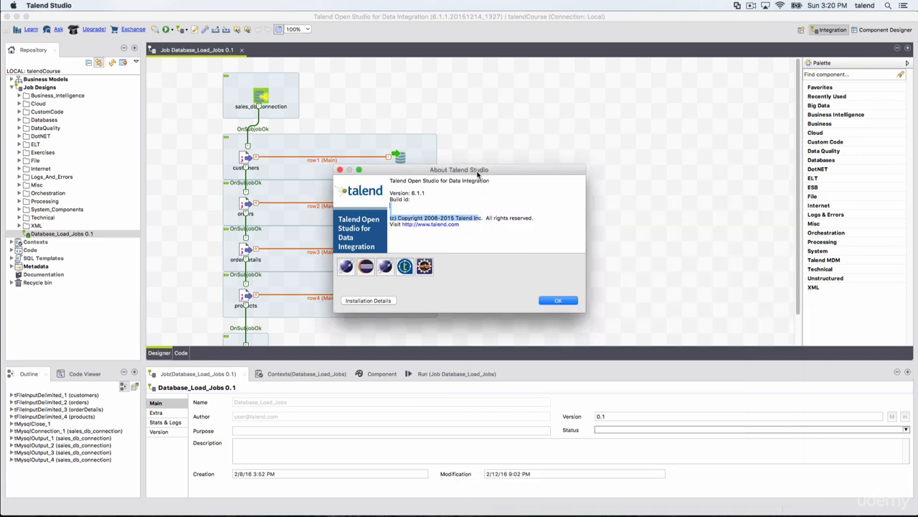
{"action": "left_click", "coordinate": [405, 266]}
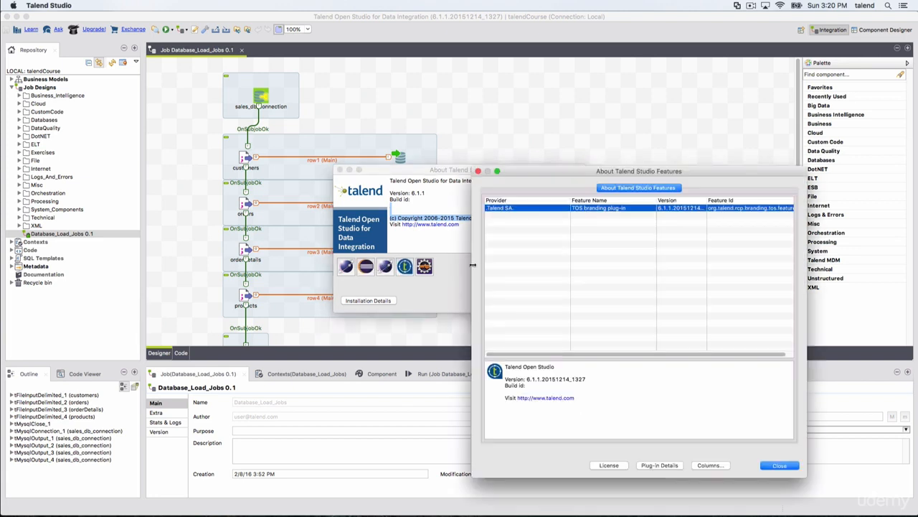
{"action": "left_click", "coordinate": [478, 172]}
{"action": "left_click", "coordinate": [424, 266]}
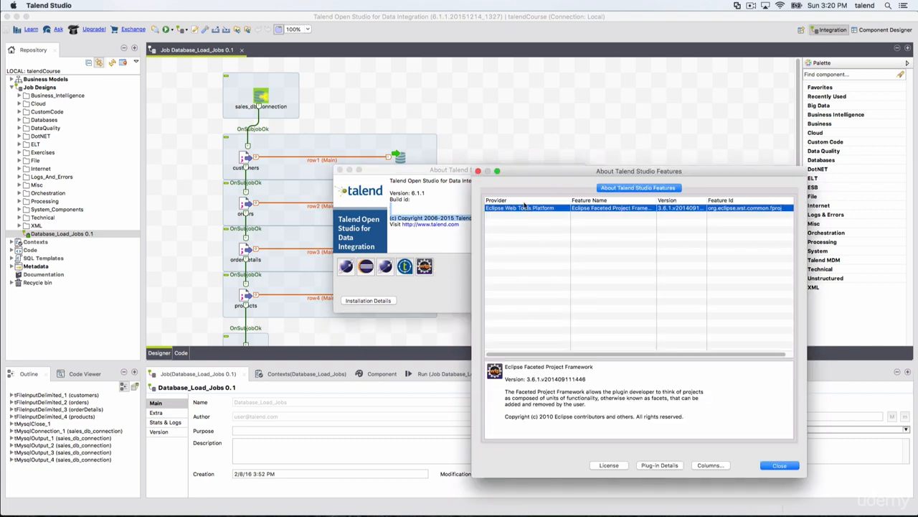
{"action": "left_click", "coordinate": [478, 172]}
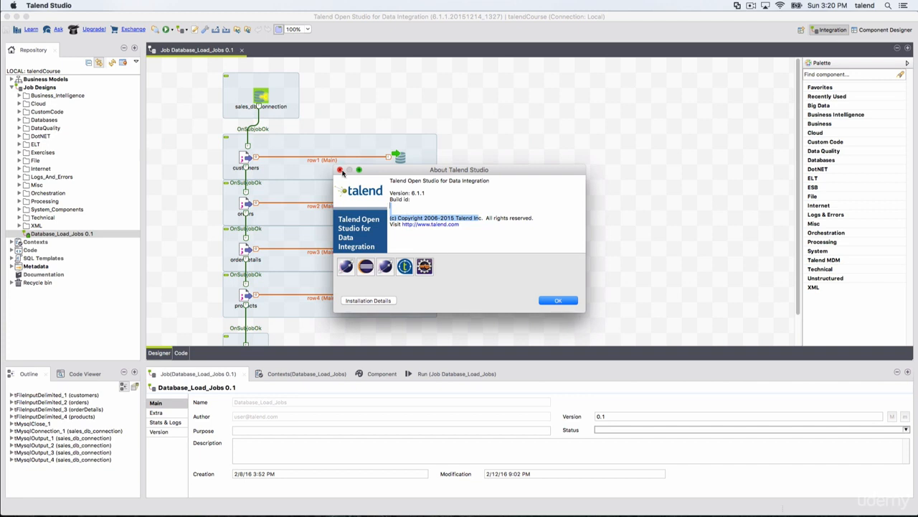
{"action": "left_click", "coordinate": [340, 170]}
Review the additional Talend packages offered for installation and leave the dialog without installing any
{"action": "left_click", "coordinate": [184, 5]}
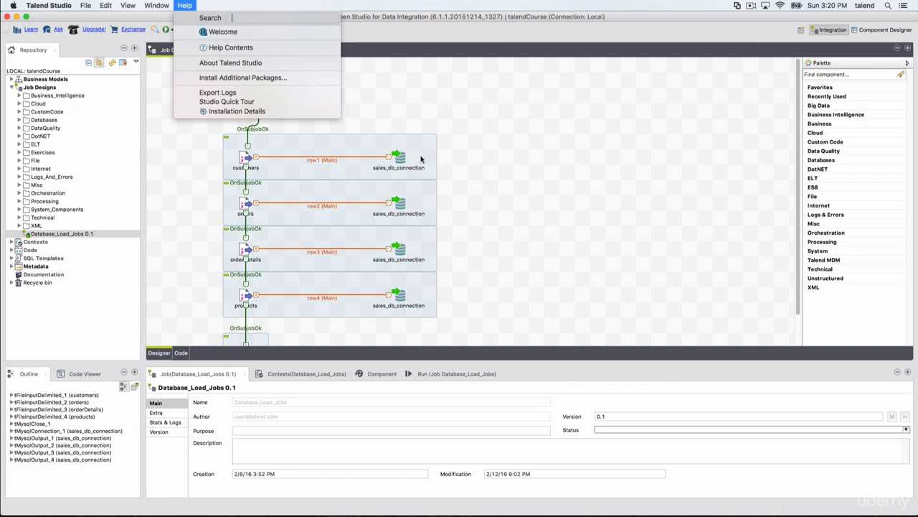
{"action": "left_click", "coordinate": [269, 77]}
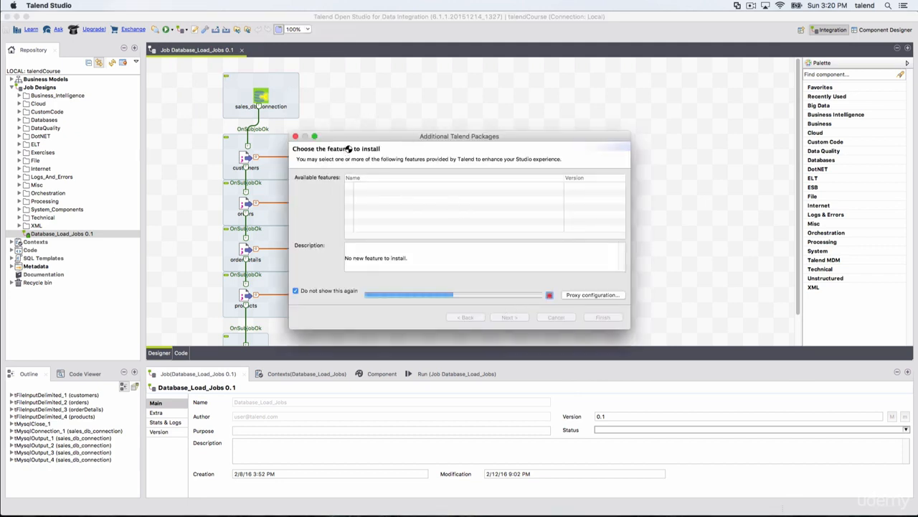
{"action": "left_click_drag", "start_coordinate": [348, 138], "coordinate": [459, 83]}
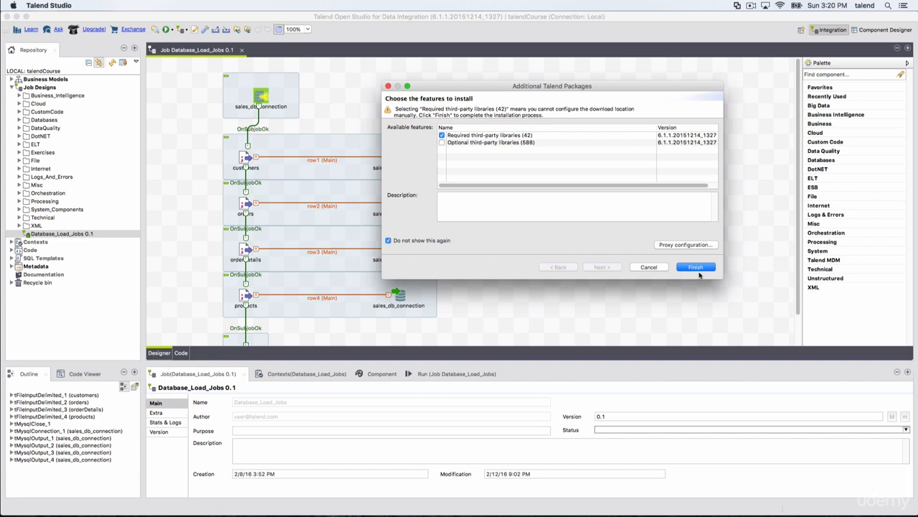
{"action": "left_click", "coordinate": [646, 266]}
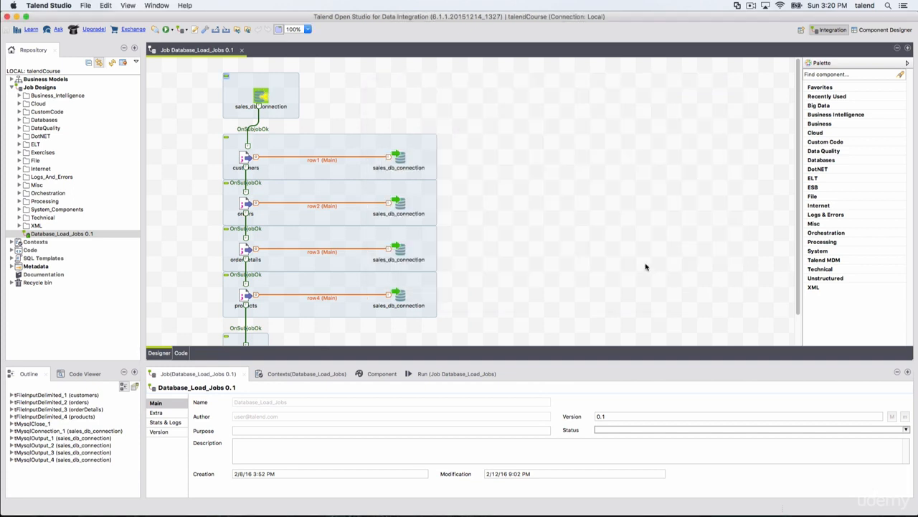
Place a tMondrianInput component on the job canvas and try to download and install all its available third-party modules
{"action": "left_click", "coordinate": [401, 156]}
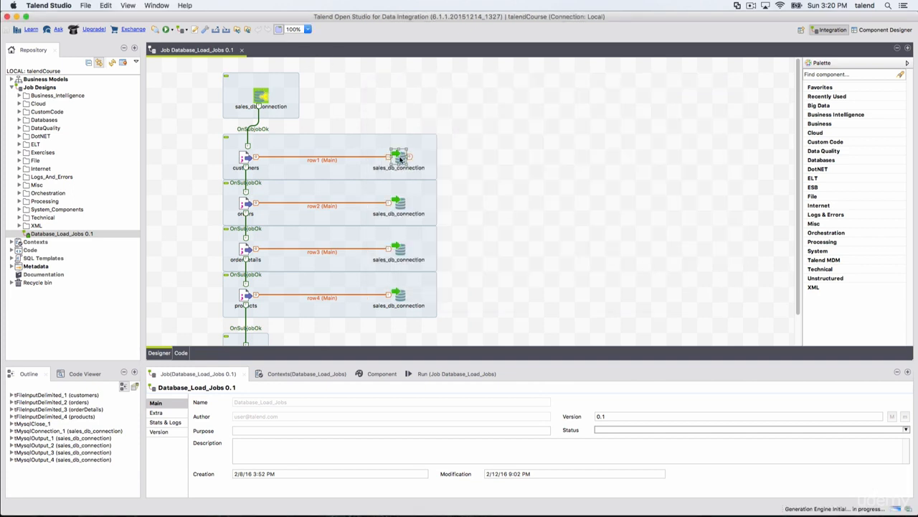
{"action": "double_click", "coordinate": [400, 159]}
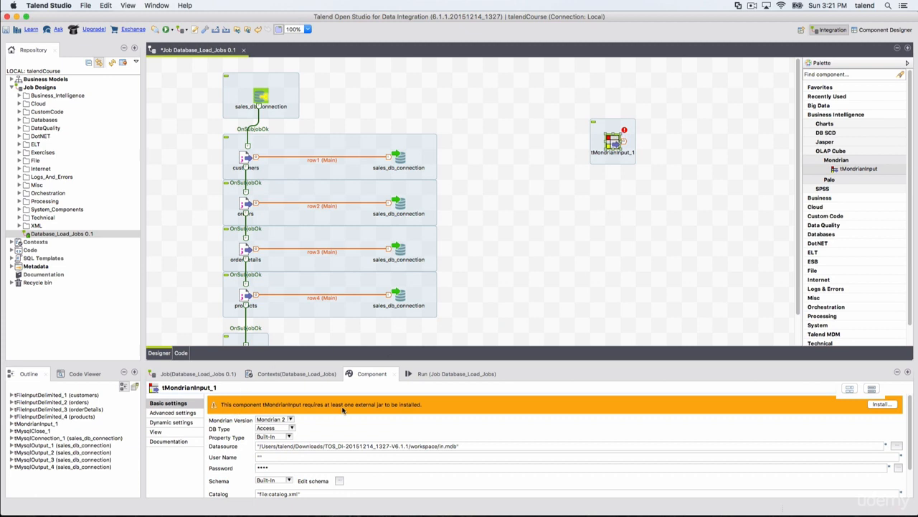
{"action": "left_click", "coordinate": [881, 405]}
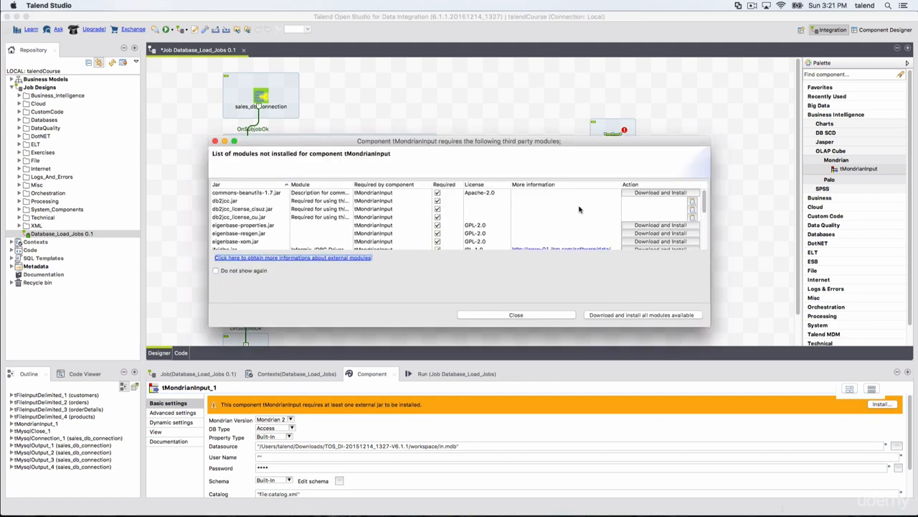
{"action": "left_click", "coordinate": [636, 316]}
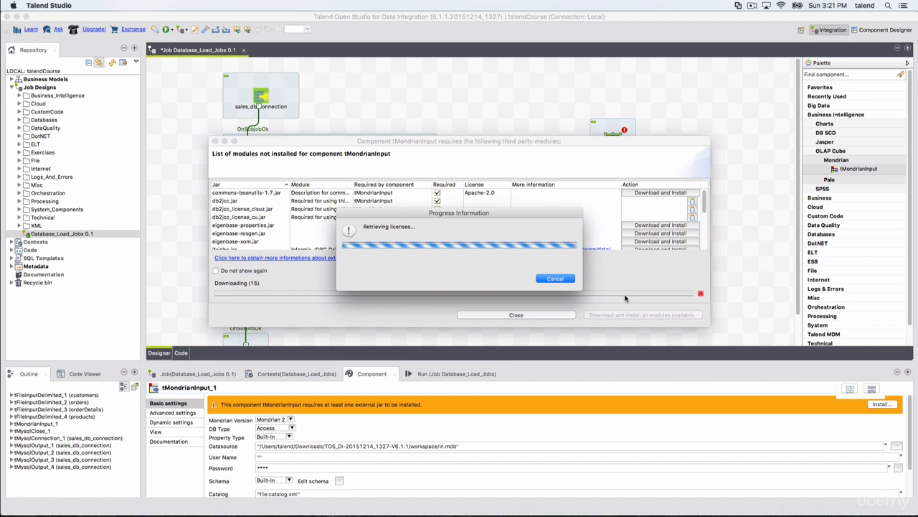
{"action": "left_click", "coordinate": [503, 331]}
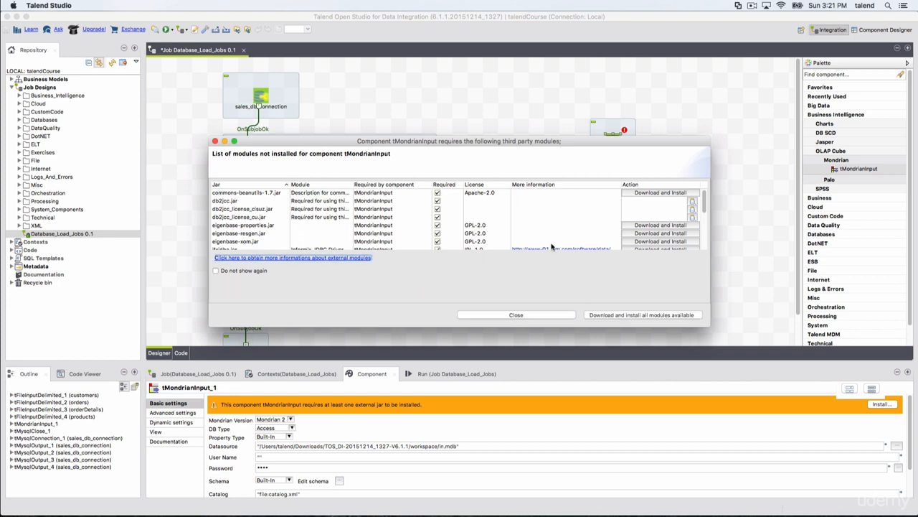
{"action": "left_click", "coordinate": [548, 315]}
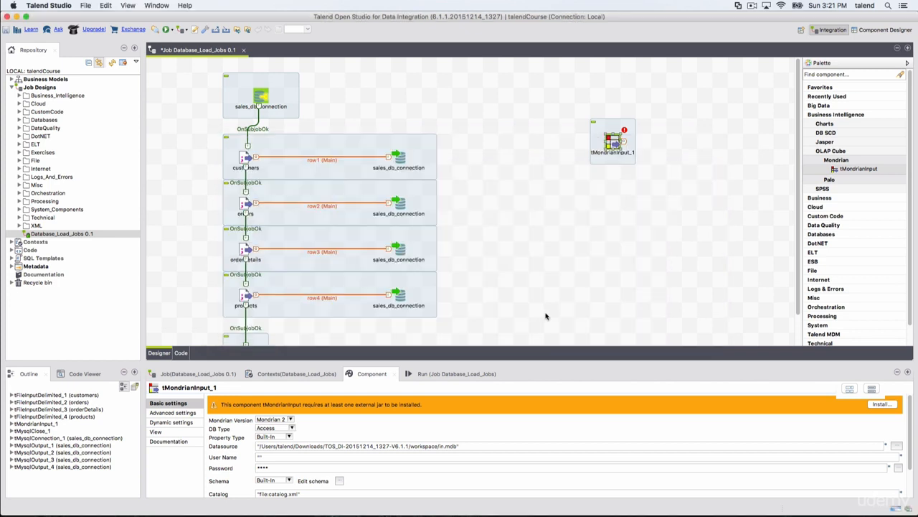
Delete the tMondrianInput component from the job canvas
{"action": "right_click", "coordinate": [610, 142]}
{"action": "left_click", "coordinate": [334, 69]}
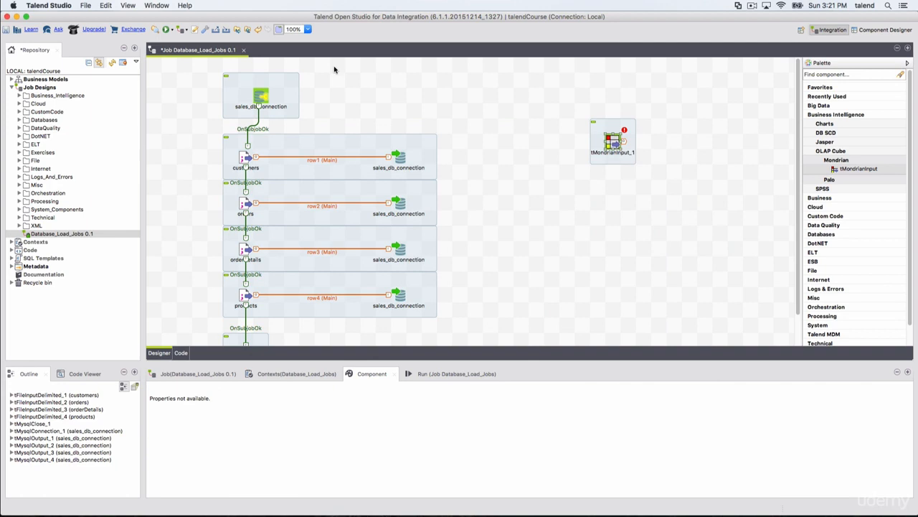
View the log export options and dismiss the dialog without exporting
{"action": "left_click", "coordinate": [184, 5]}
{"action": "left_click", "coordinate": [257, 91]}
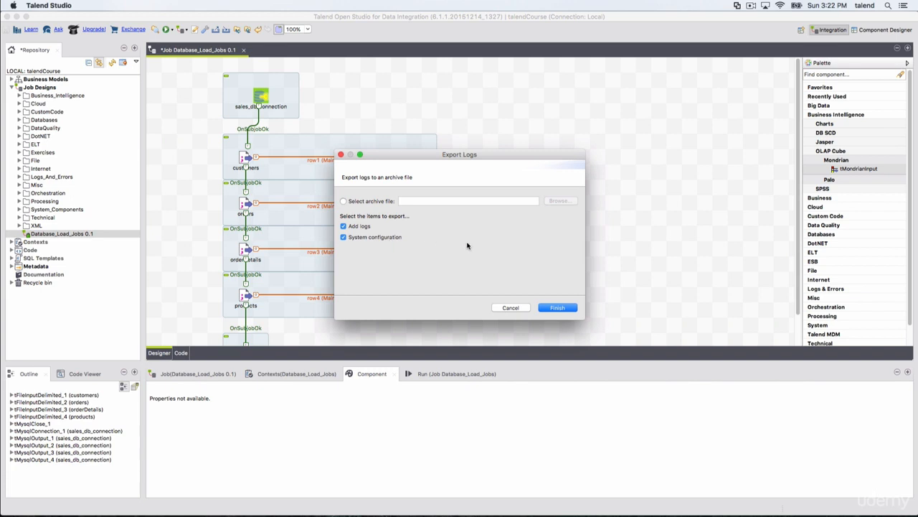
{"action": "left_click", "coordinate": [510, 307]}
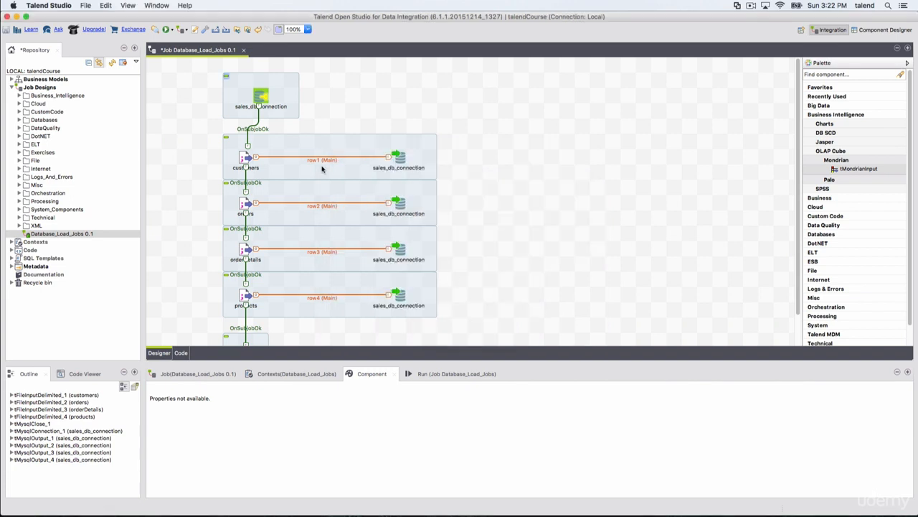
Start the Studio Quick Tour, resetting the perspective to its default values
{"action": "left_click", "coordinate": [185, 5]}
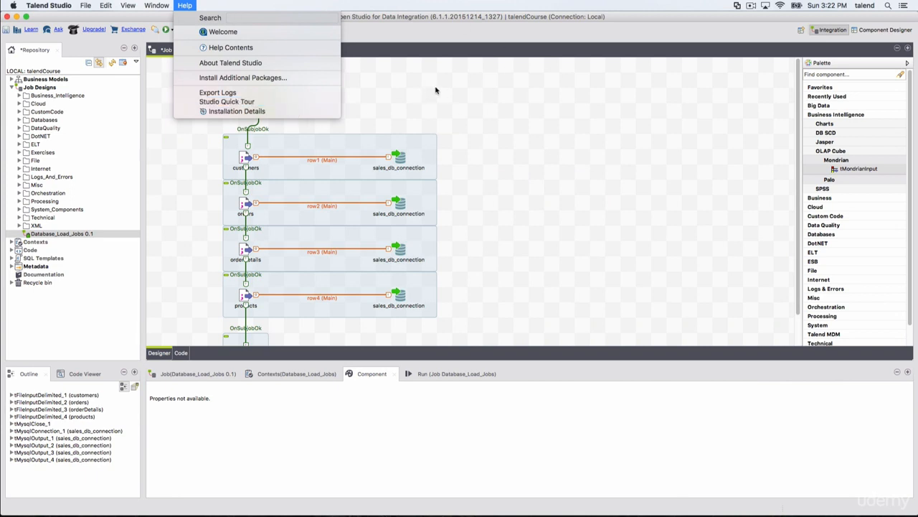
{"action": "left_click", "coordinate": [230, 103]}
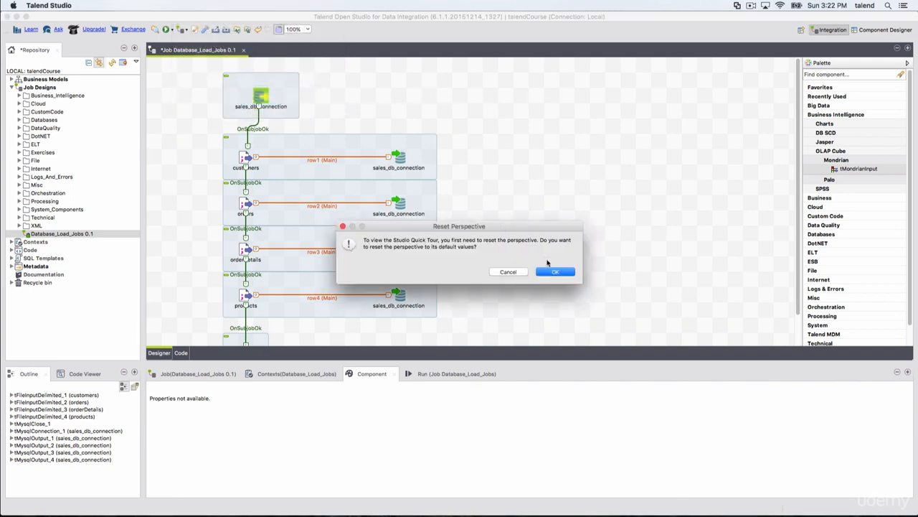
{"action": "left_click", "coordinate": [555, 272]}
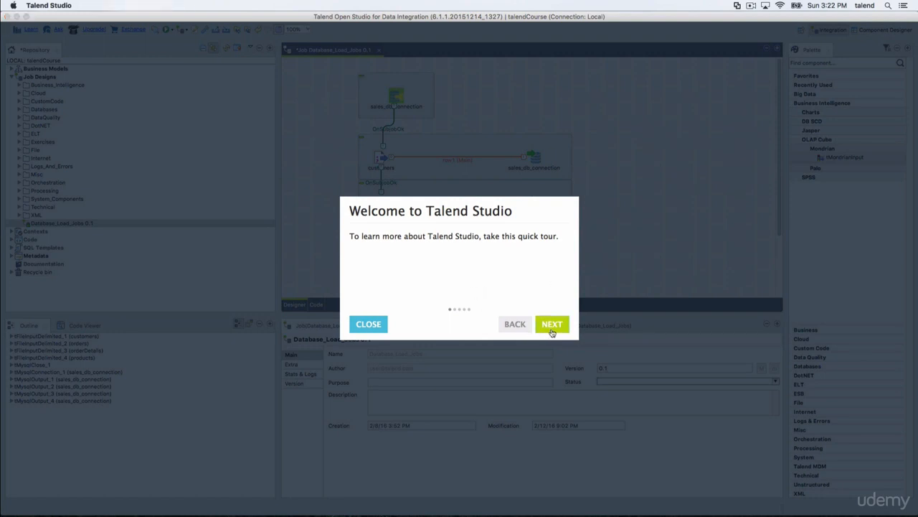
Step through the quick tour as far as Configuration Tabs, close it, and narrow the Repository panel
{"action": "left_click", "coordinate": [552, 329]}
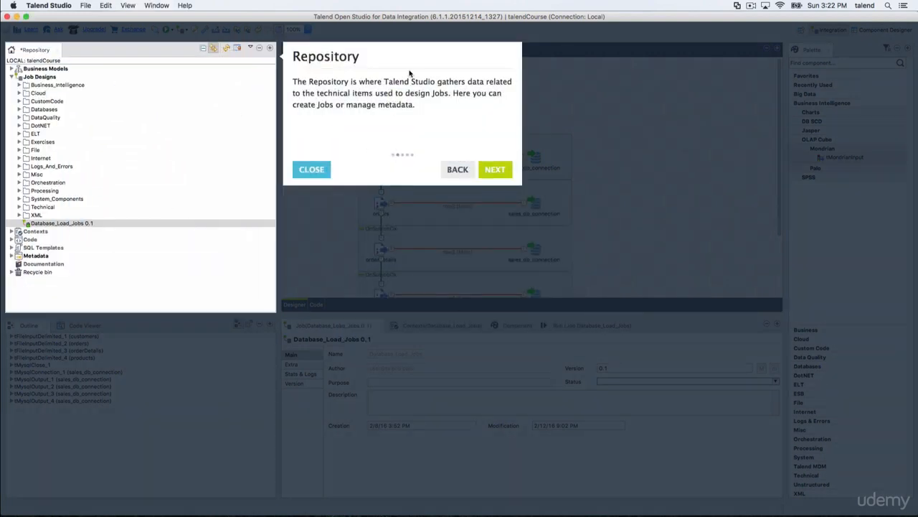
{"action": "left_click", "coordinate": [494, 169]}
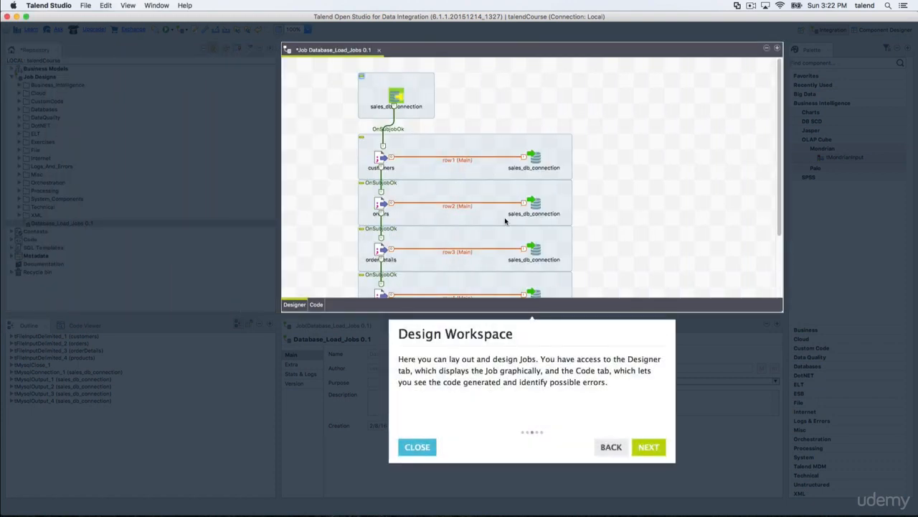
{"action": "left_click", "coordinate": [648, 445]}
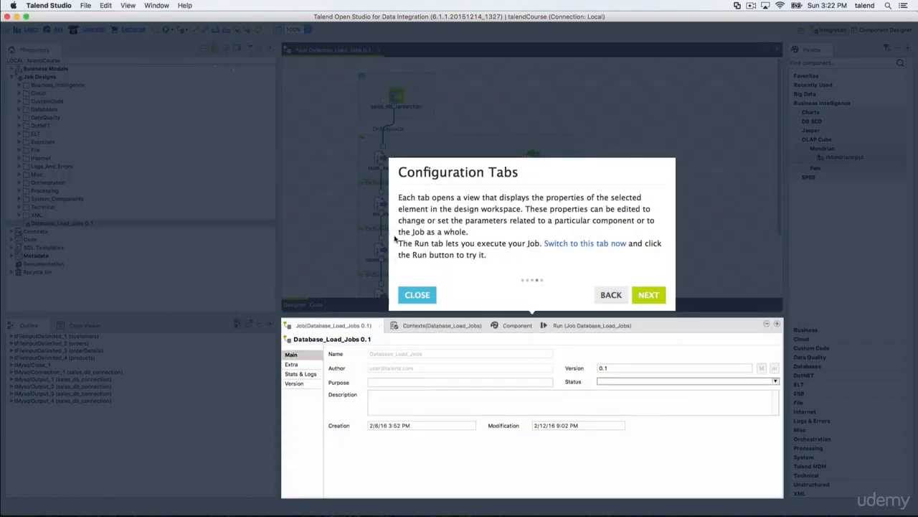
{"action": "left_click", "coordinate": [415, 295]}
{"action": "left_click_drag", "start_coordinate": [280, 170], "coordinate": [155, 165]}
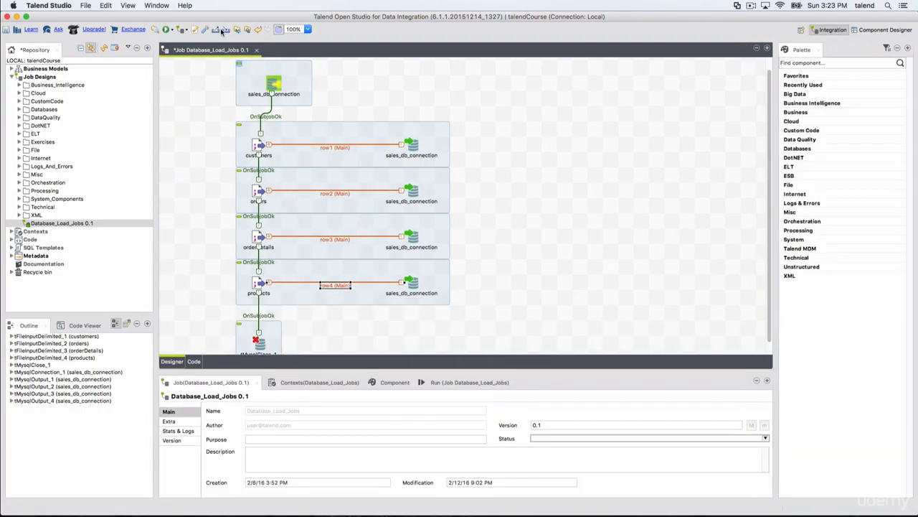
Review the installation history and installed features in Talend Studio's installation details, and close the dialog
{"action": "left_click", "coordinate": [188, 6]}
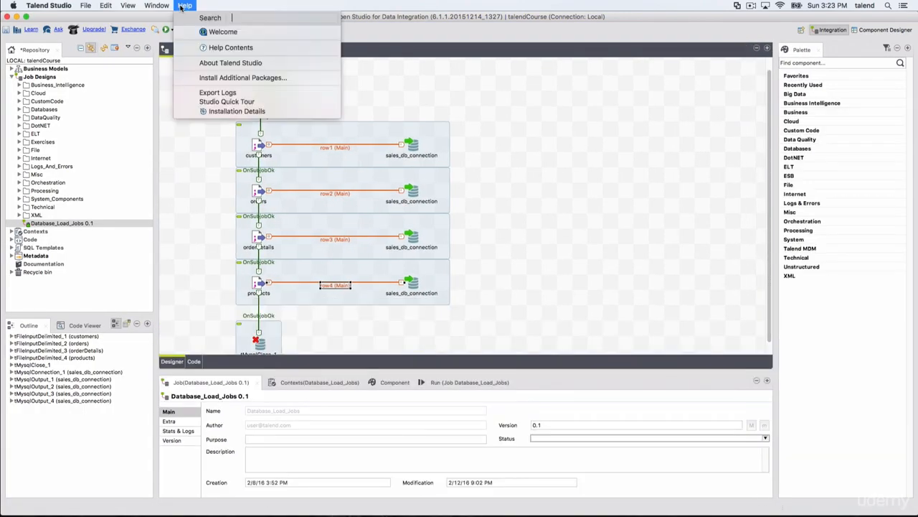
{"action": "left_click", "coordinate": [243, 103]}
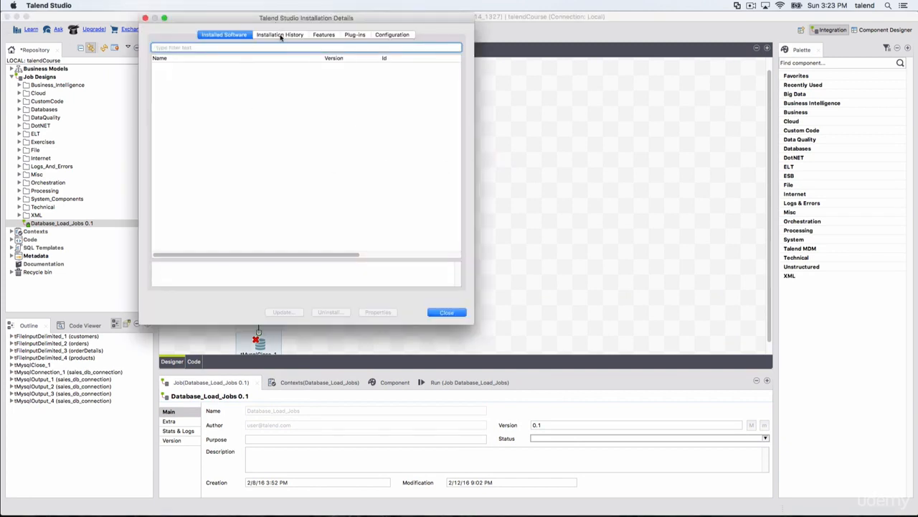
{"action": "left_click", "coordinate": [290, 36]}
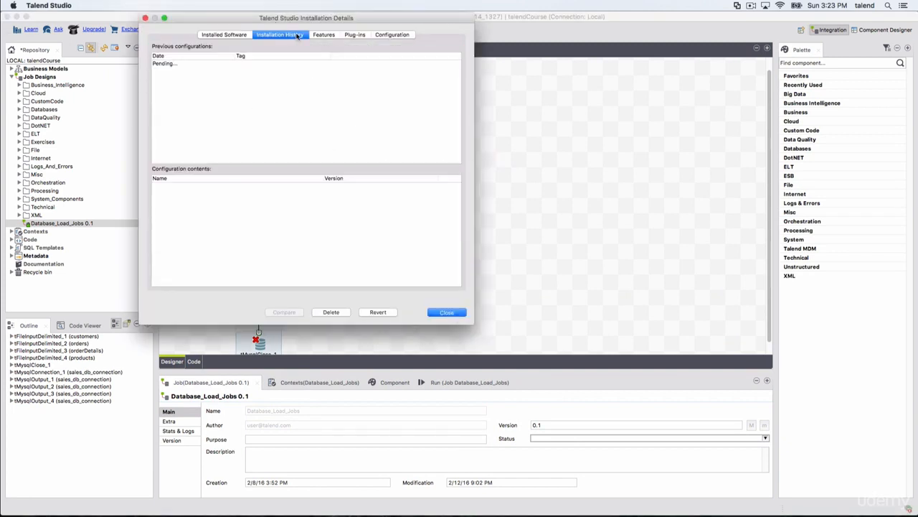
{"action": "left_click", "coordinate": [358, 179]}
{"action": "left_click", "coordinate": [324, 35]}
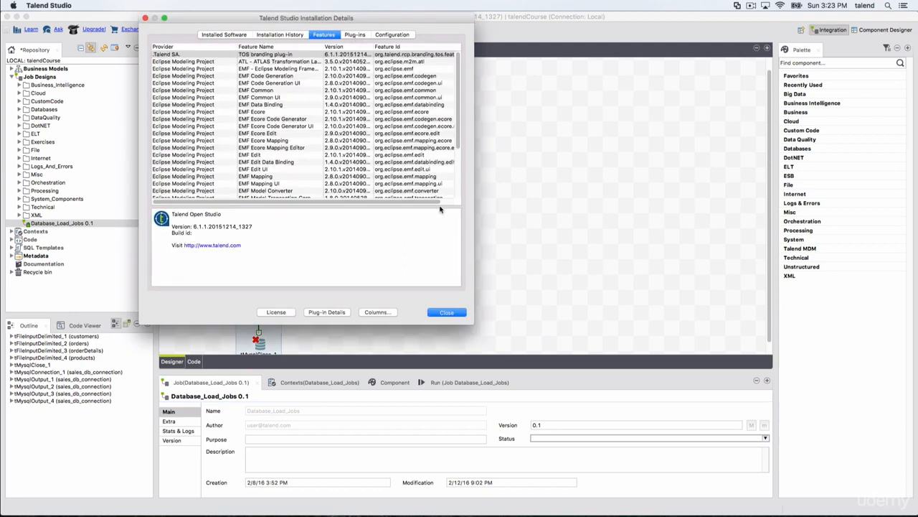
{"action": "scroll", "coordinate": [440, 204], "scroll_direction": "right", "scroll_amount": 2}
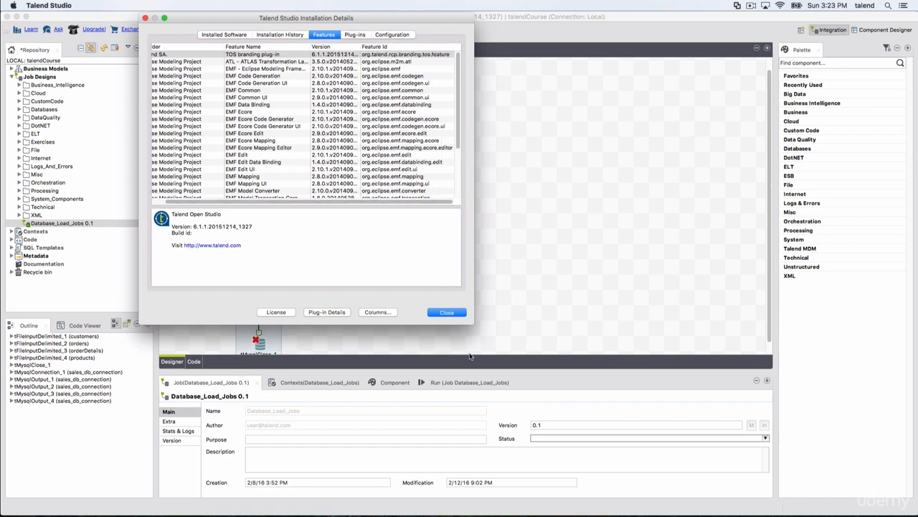
{"action": "left_click", "coordinate": [447, 313]}
Open the project properties to view the settings categories and cancel without changing anything
{"action": "left_click", "coordinate": [85, 5]}
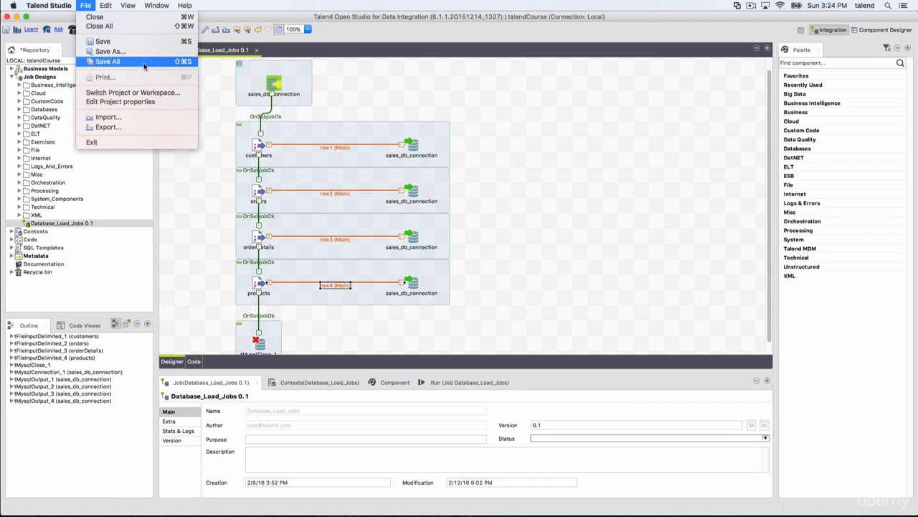
{"action": "left_click", "coordinate": [215, 79]}
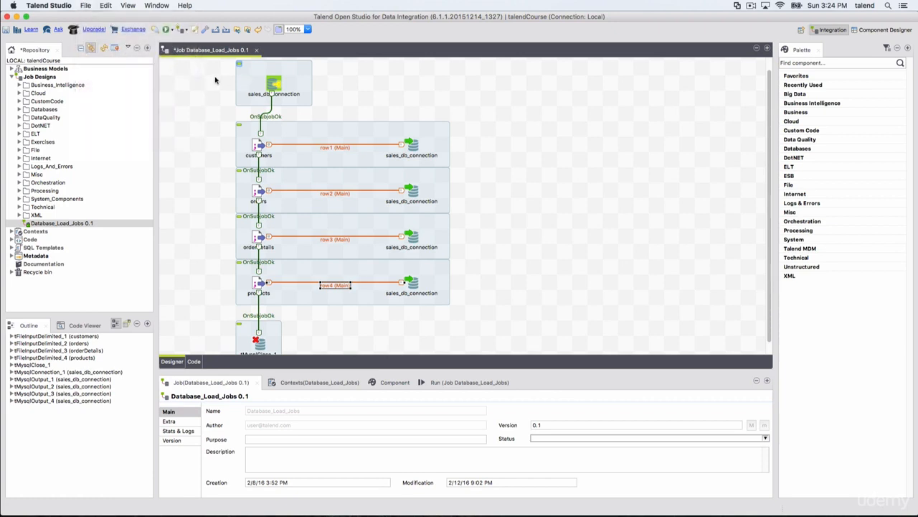
{"action": "left_click", "coordinate": [86, 5]}
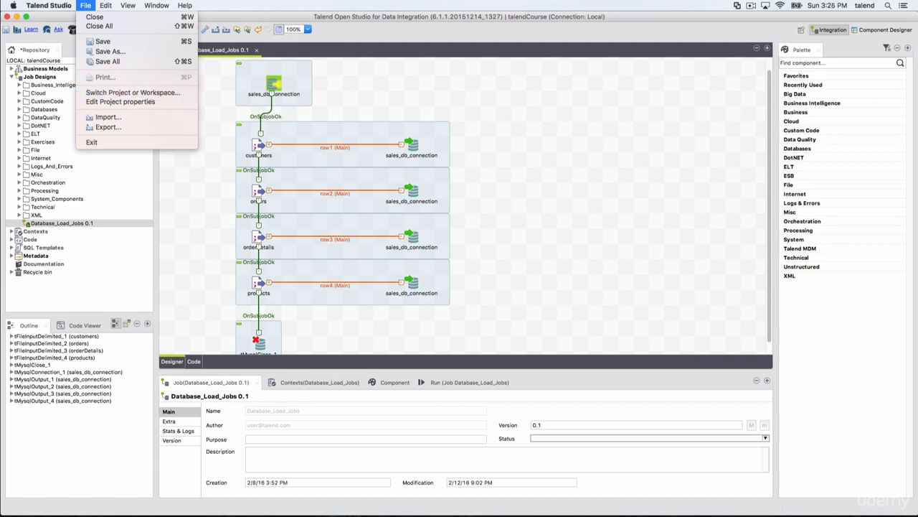
{"action": "left_click", "coordinate": [132, 103]}
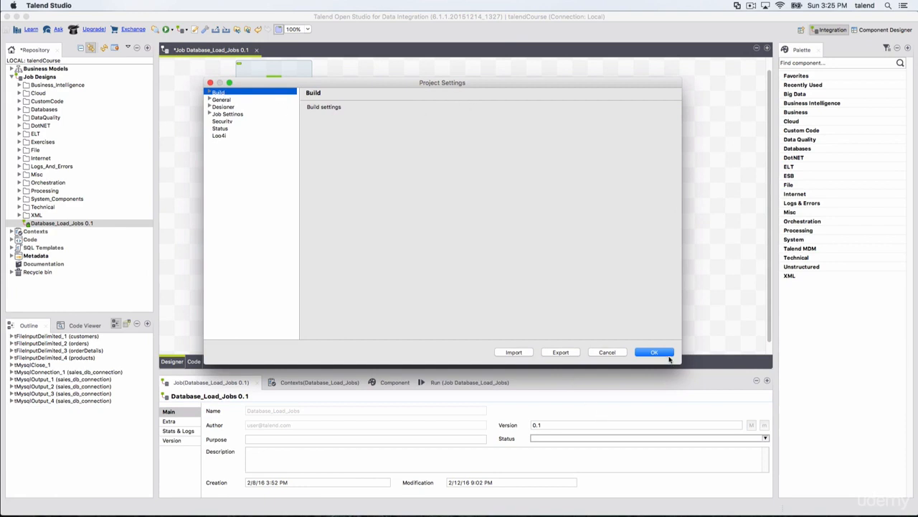
{"action": "left_click", "coordinate": [607, 352]}
Start exiting Talend Studio and cancel the exit without saving the Database_Load_Jobs job
{"action": "left_click", "coordinate": [127, 5]}
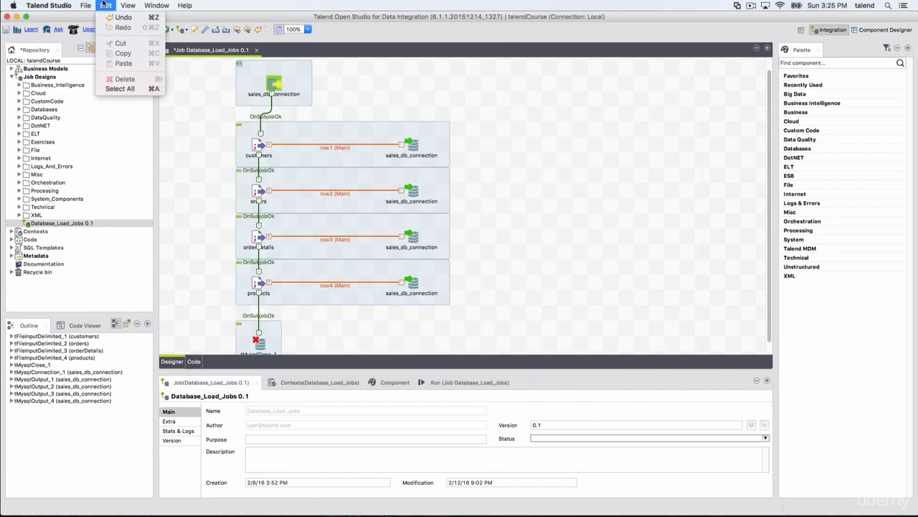
{"action": "mouse_move", "coordinate": [89, 5]}
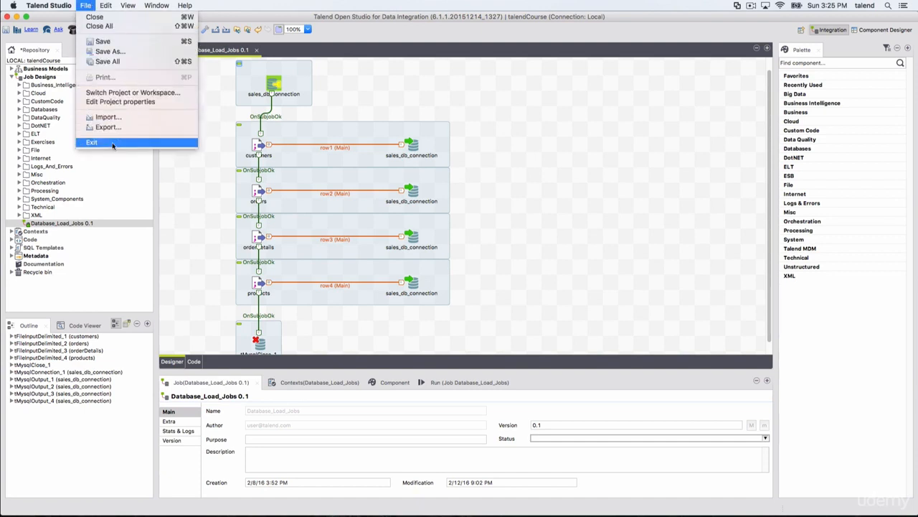
{"action": "left_click", "coordinate": [113, 143]}
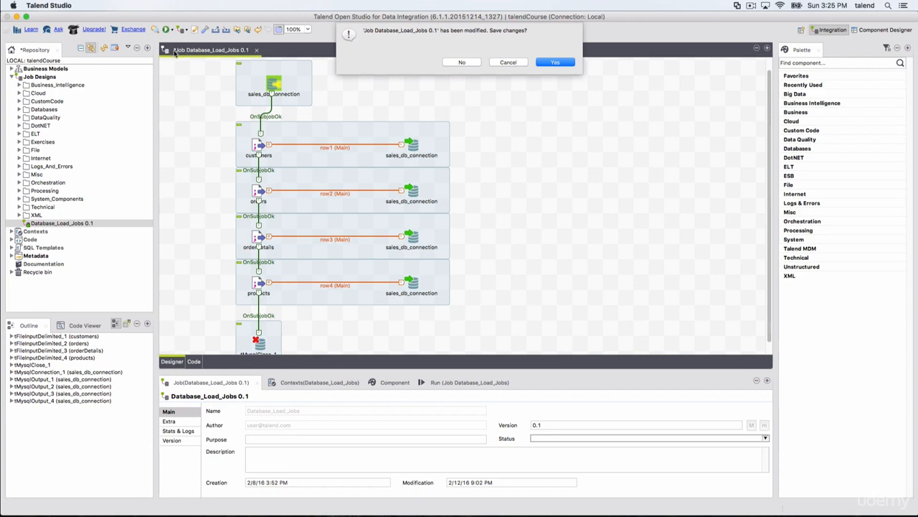
{"action": "left_click", "coordinate": [509, 62]}
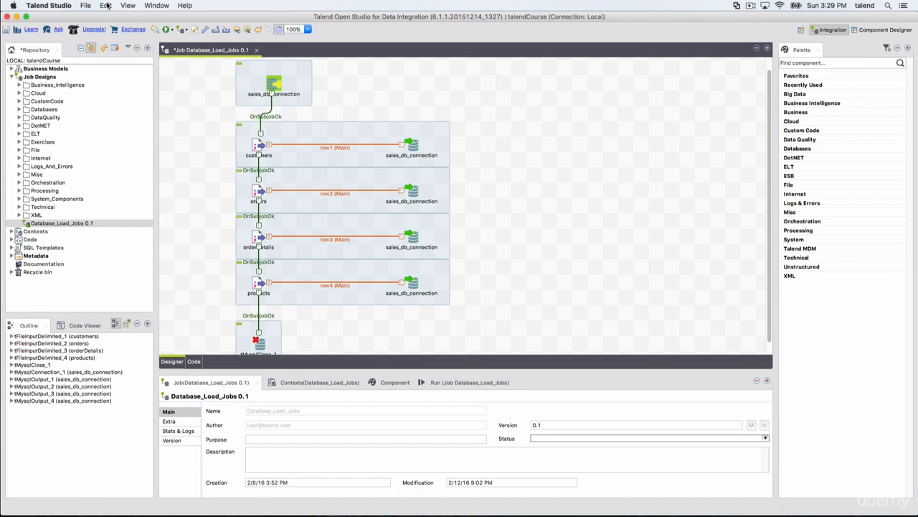
Select all components on the Database_Load_Jobs canvas and clear the selection again
{"action": "left_click", "coordinate": [105, 5]}
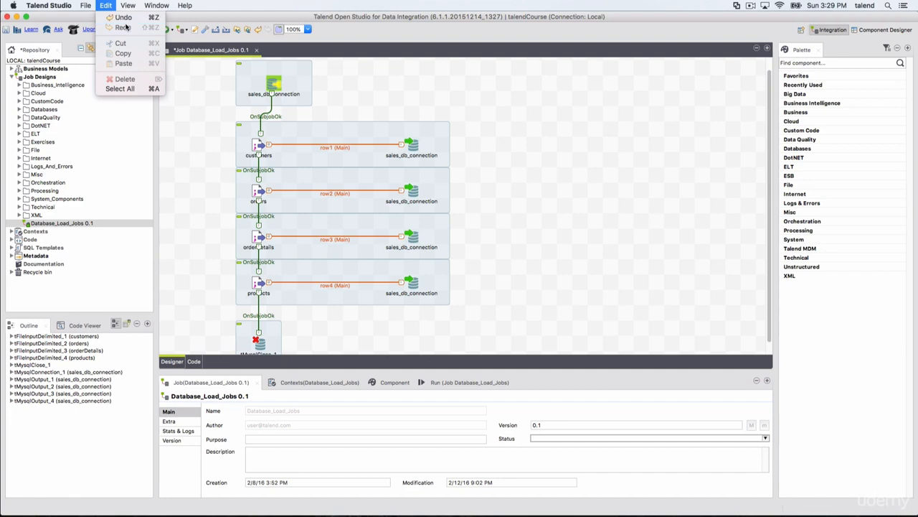
{"action": "left_click", "coordinate": [129, 91]}
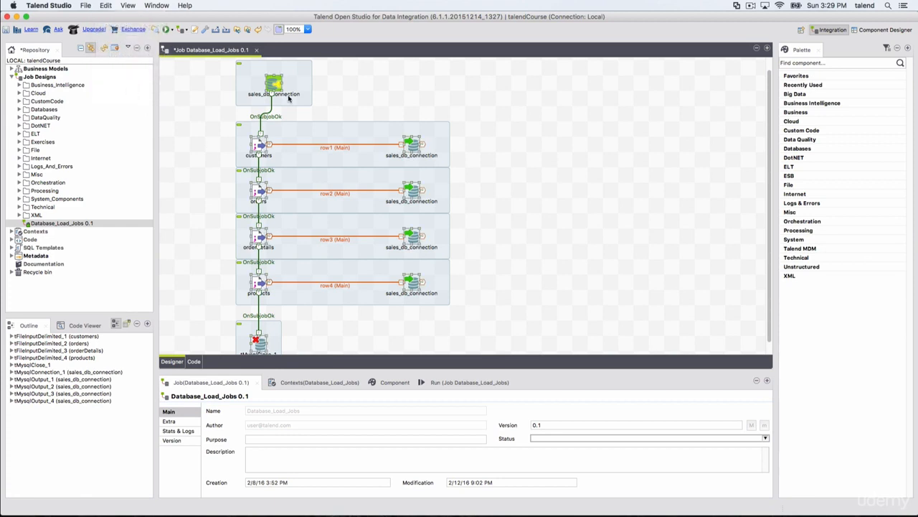
{"action": "right_click", "coordinate": [435, 86]}
{"action": "left_click", "coordinate": [381, 89]}
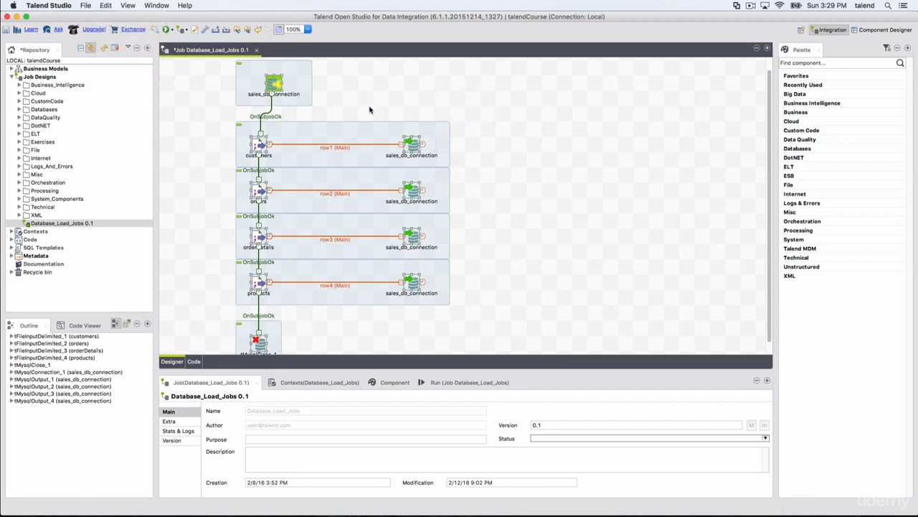
{"action": "left_click", "coordinate": [431, 84]}
{"action": "right_click", "coordinate": [632, 98]}
{"action": "right_click", "coordinate": [473, 81]}
{"action": "left_click", "coordinate": [596, 96]}
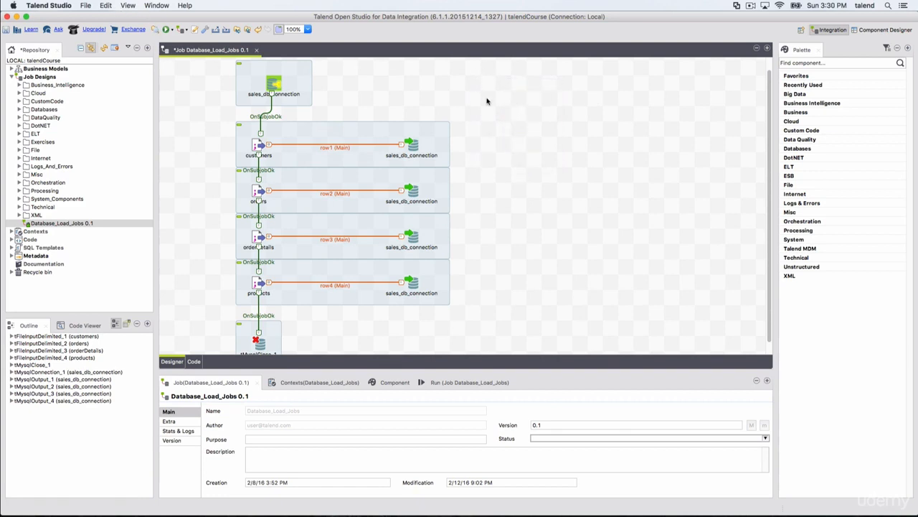
View the editing commands available for the empty job canvas and open its Settings
{"action": "right_click", "coordinate": [499, 81]}
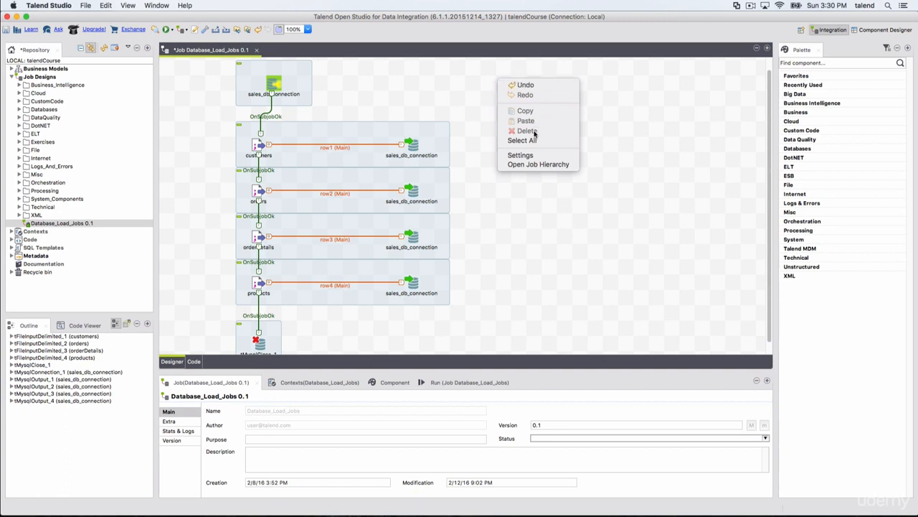
{"action": "left_click", "coordinate": [105, 5]}
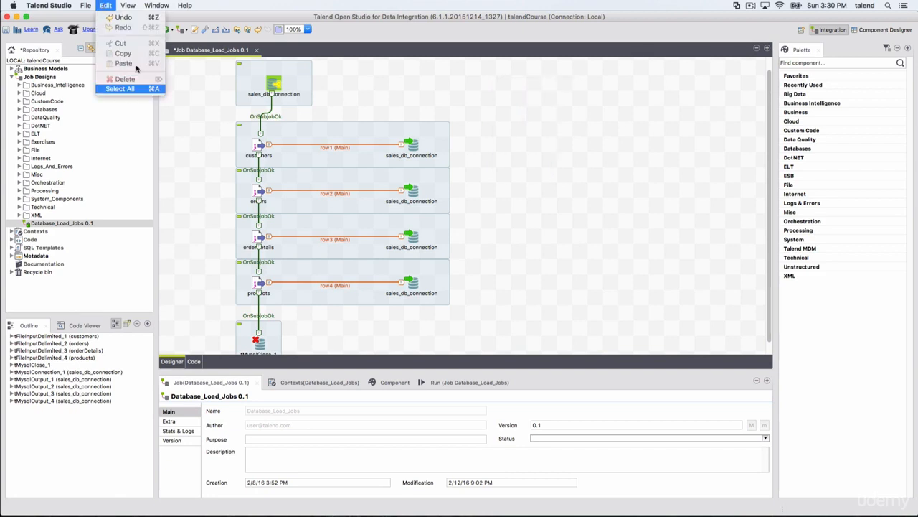
{"action": "left_click", "coordinate": [470, 102]}
{"action": "right_click", "coordinate": [471, 102]}
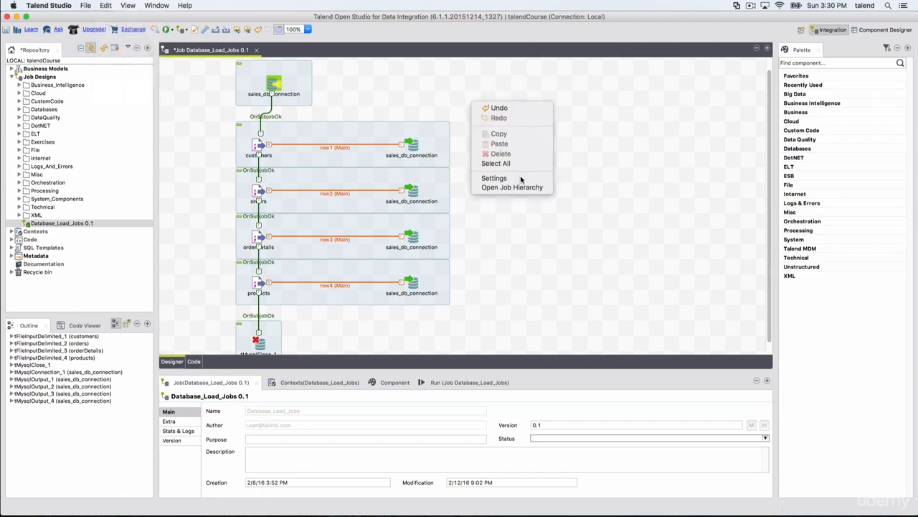
{"action": "left_click", "coordinate": [510, 180]}
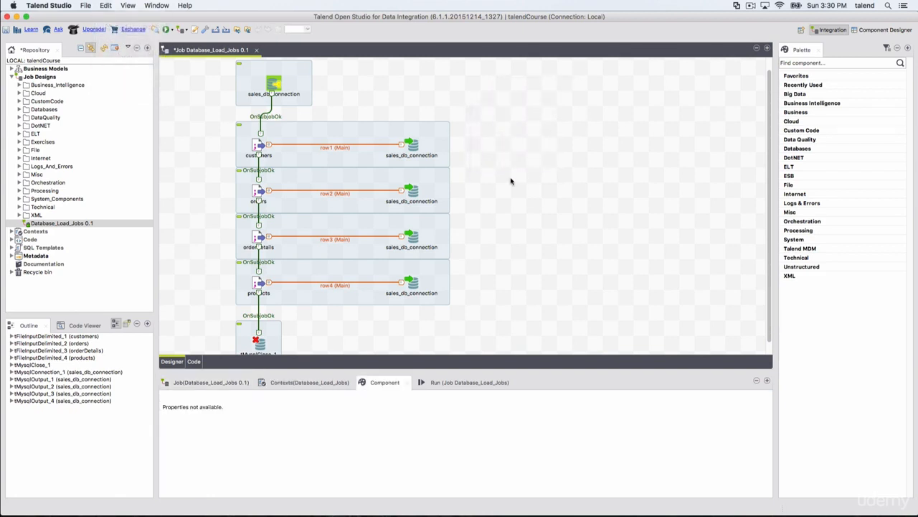
Hide the grid on the job canvas
{"action": "left_click", "coordinate": [109, 5]}
{"action": "mouse_move", "coordinate": [131, 4]}
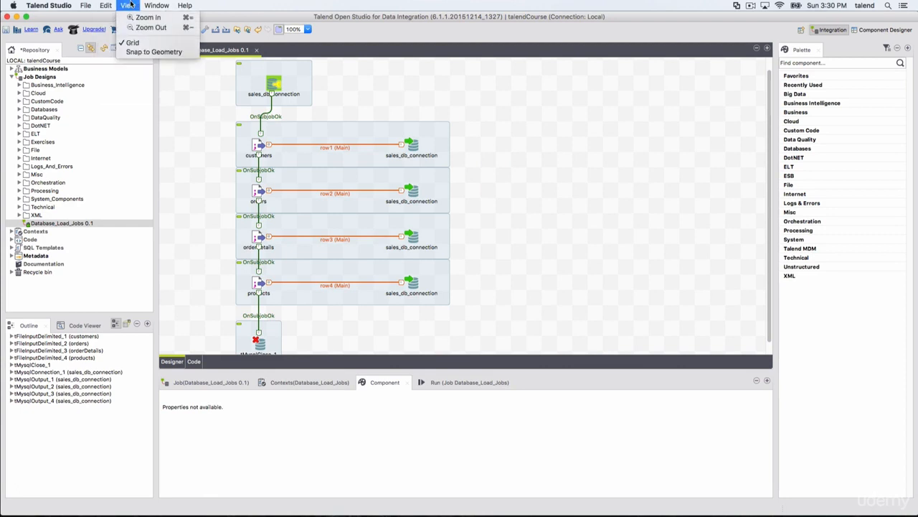
{"action": "left_click", "coordinate": [140, 44]}
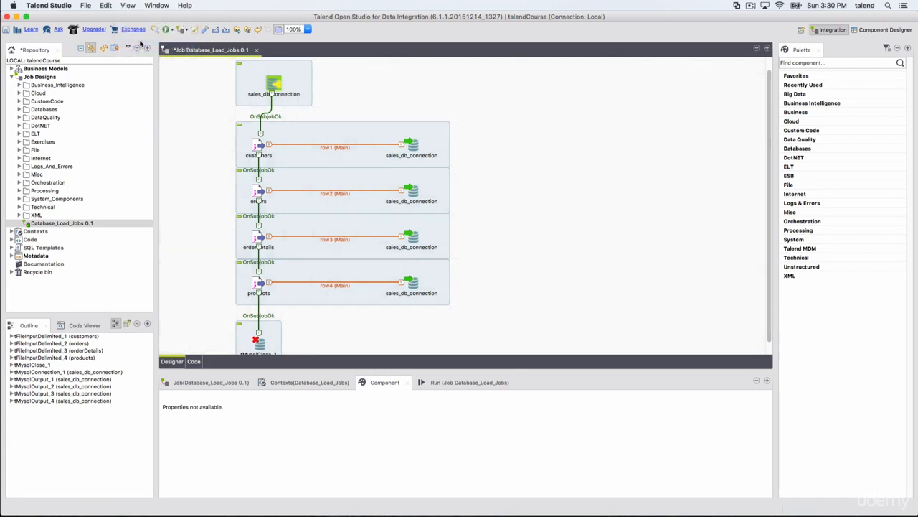
Turn on Snap to Geometry for the job canvas and show its grid again
{"action": "left_click", "coordinate": [155, 5]}
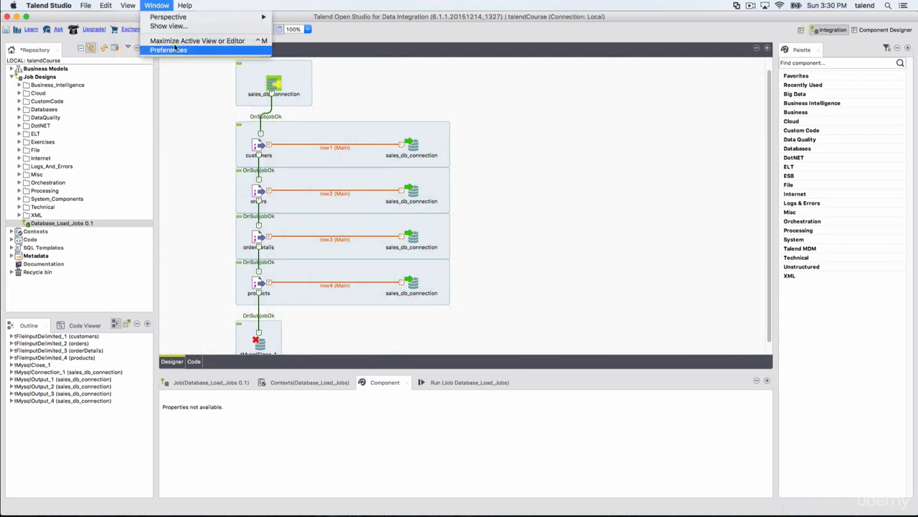
{"action": "mouse_move", "coordinate": [128, 5]}
{"action": "left_click", "coordinate": [138, 41]}
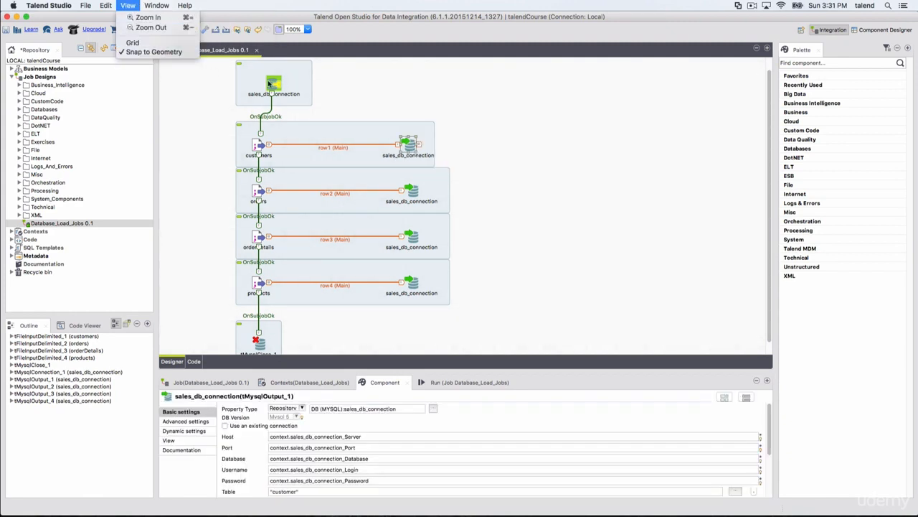
{"action": "left_click", "coordinate": [127, 5]}
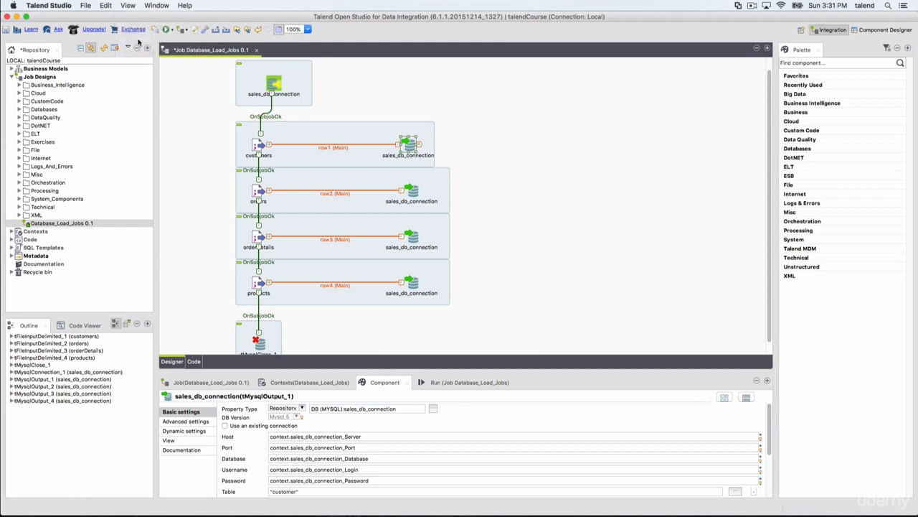
{"action": "left_click", "coordinate": [126, 6]}
{"action": "left_click", "coordinate": [137, 42]}
View the Component Designer perspective and return to the Integration perspective
{"action": "left_click", "coordinate": [165, 7]}
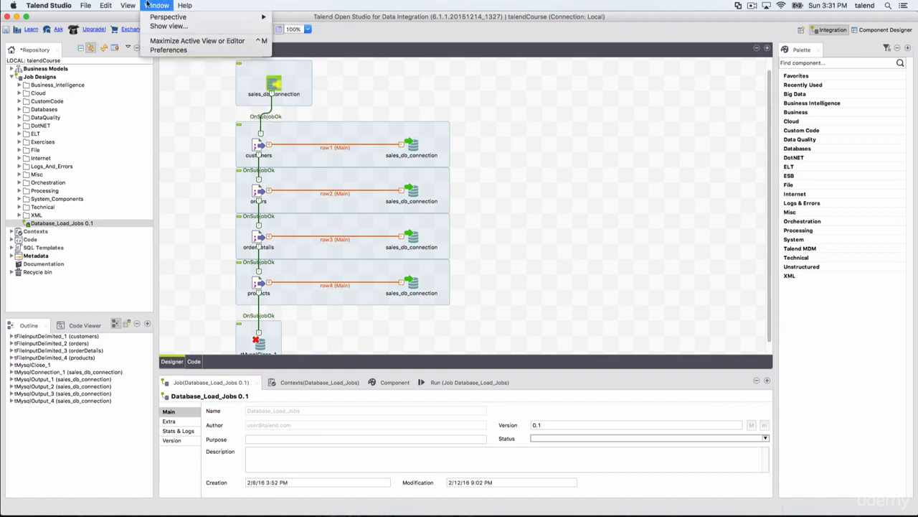
{"action": "left_click", "coordinate": [592, 161]}
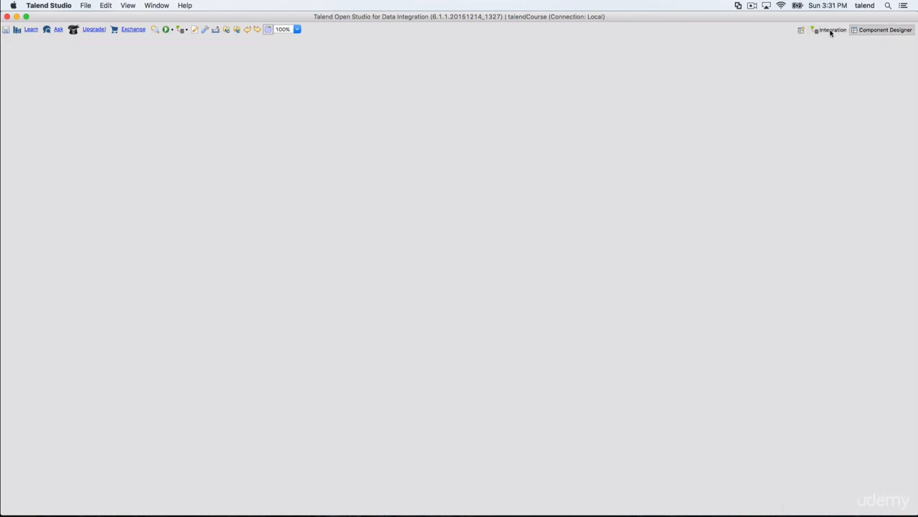
{"action": "left_click", "coordinate": [831, 30]}
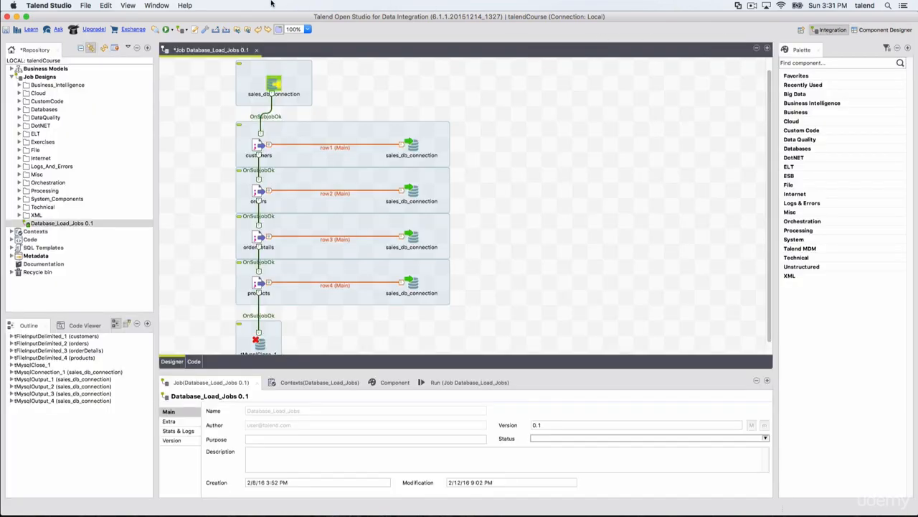
Switch the workspace to the Debug perspective
{"action": "left_click", "coordinate": [156, 5]}
{"action": "mouse_move", "coordinate": [238, 17]}
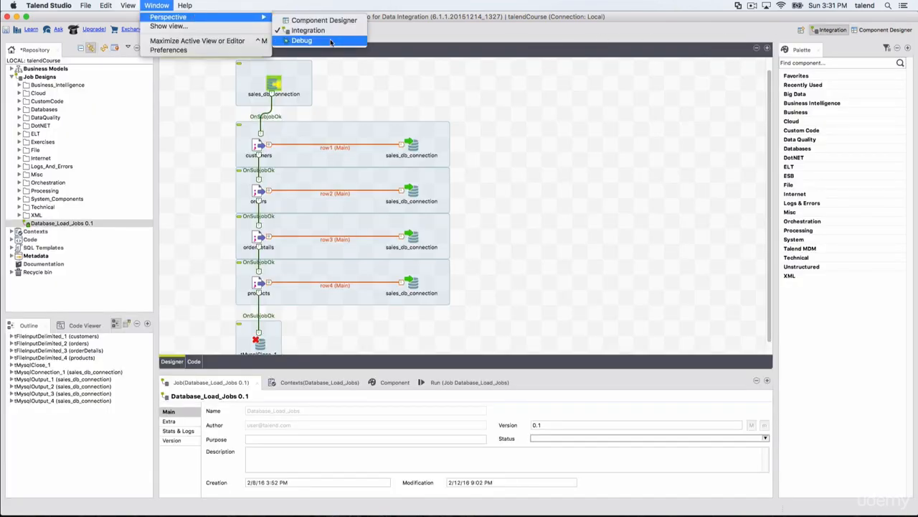
{"action": "left_click", "coordinate": [330, 41]}
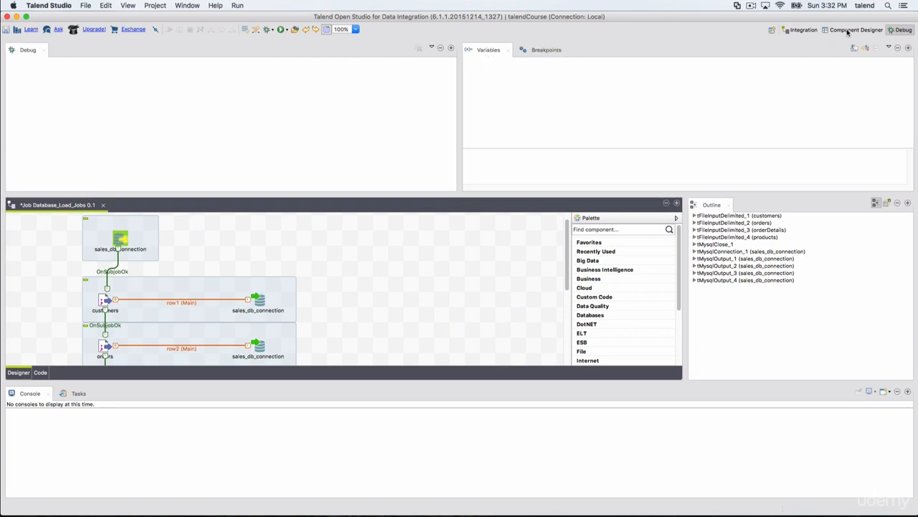
Switch the workspace back to the Integration perspective and view which perspectives are offered for switching
{"action": "left_click", "coordinate": [800, 30]}
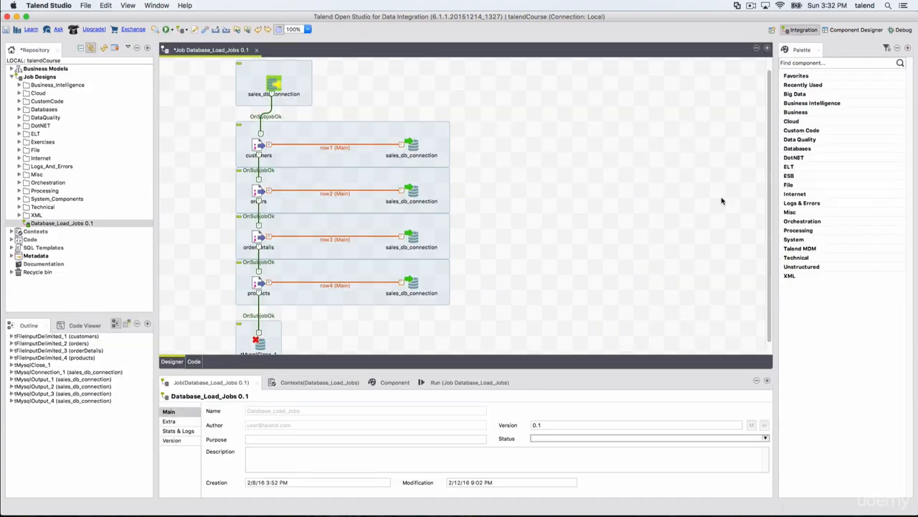
{"action": "left_click", "coordinate": [161, 6]}
{"action": "mouse_move", "coordinate": [172, 17]}
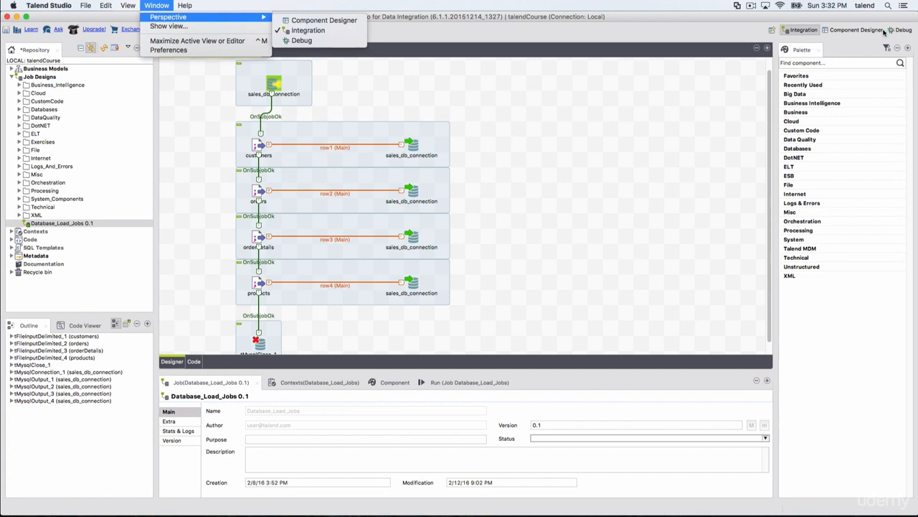
{"action": "key", "text": "Return"}
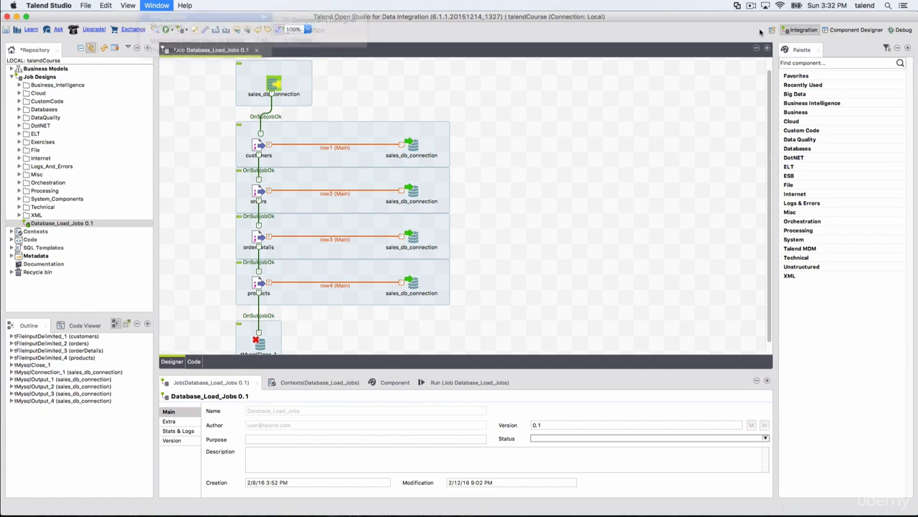
Look through the complete list of perspectives that can be opened, including hidden ones, and close it without choosing any
{"action": "left_click", "coordinate": [771, 30]}
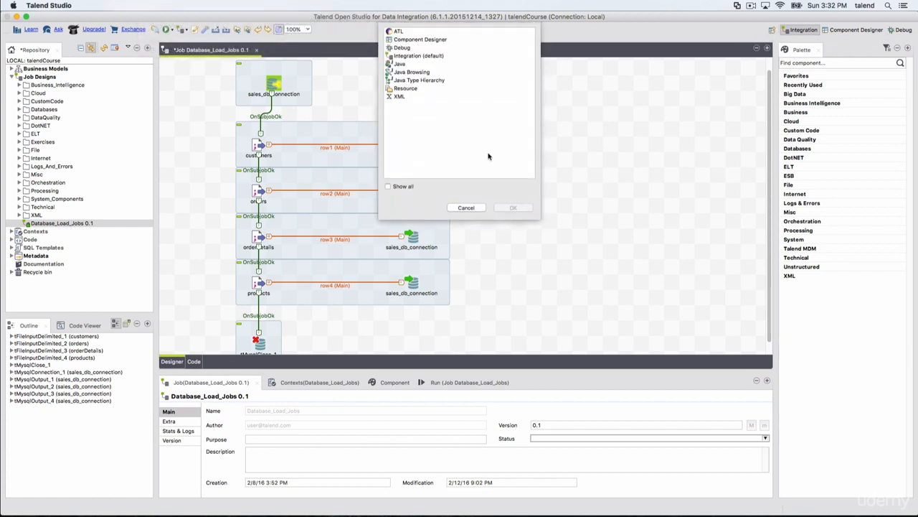
{"action": "left_click", "coordinate": [388, 186]}
{"action": "left_click", "coordinate": [408, 189]}
{"action": "left_click", "coordinate": [395, 191]}
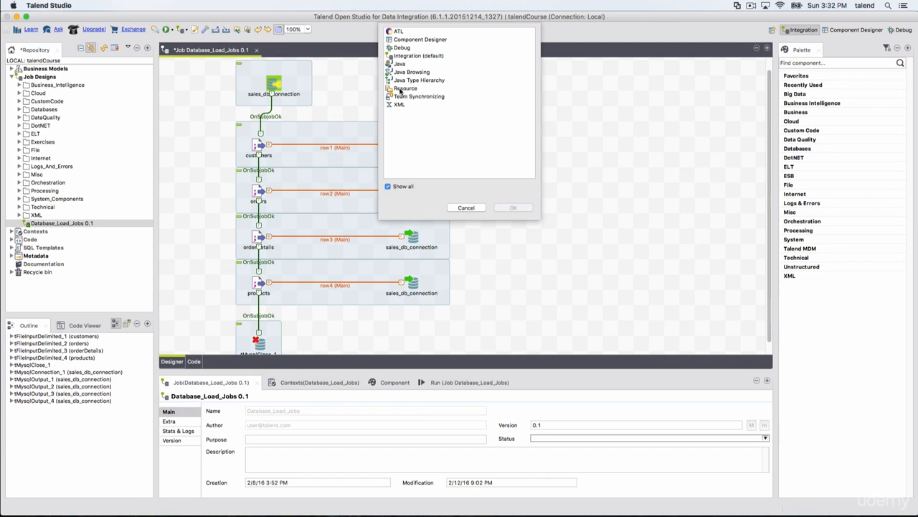
{"action": "left_click", "coordinate": [391, 187]}
{"action": "left_click", "coordinate": [466, 208]}
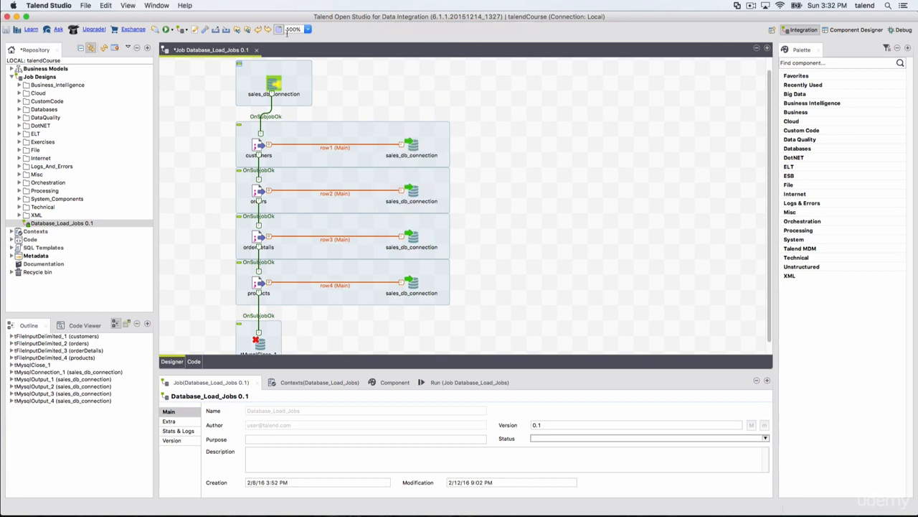
Add the Problems view from the General category to the workspace, filtering the available views by "pro"
{"action": "left_click", "coordinate": [161, 4]}
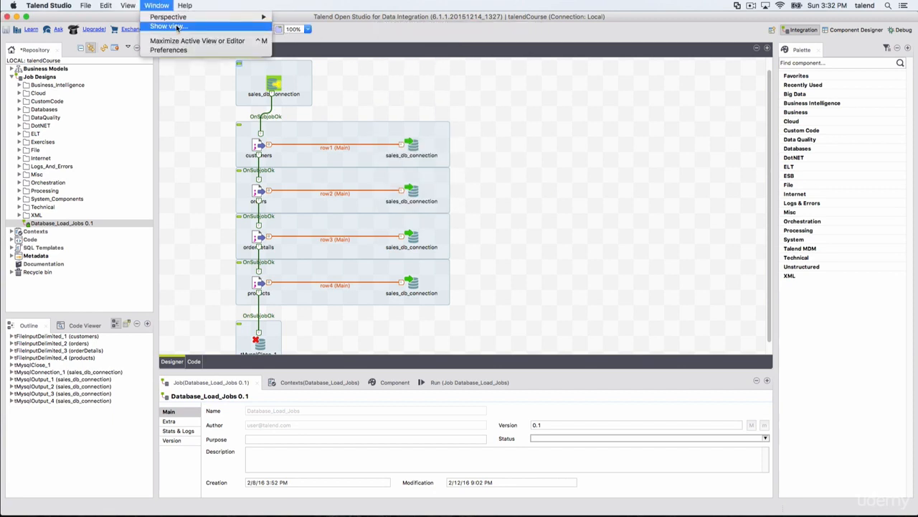
{"action": "key", "text": "Escape"}
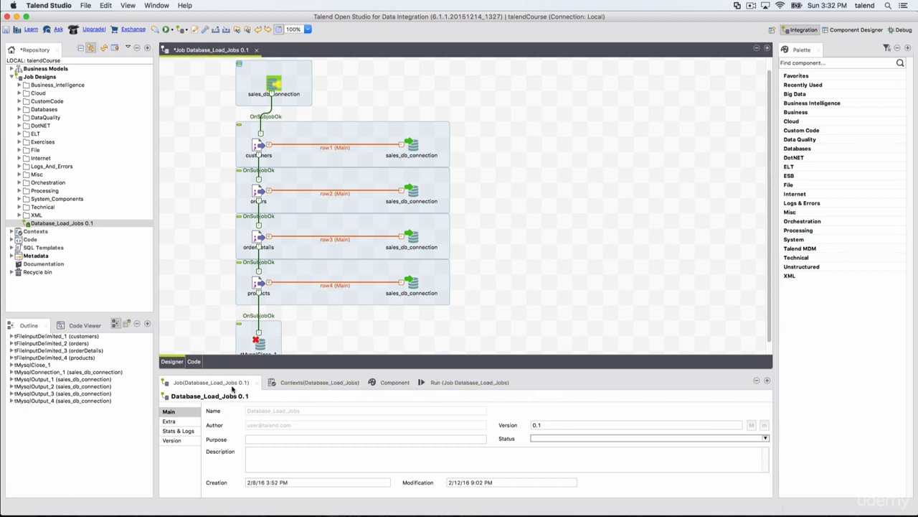
{"action": "left_click", "coordinate": [156, 5]}
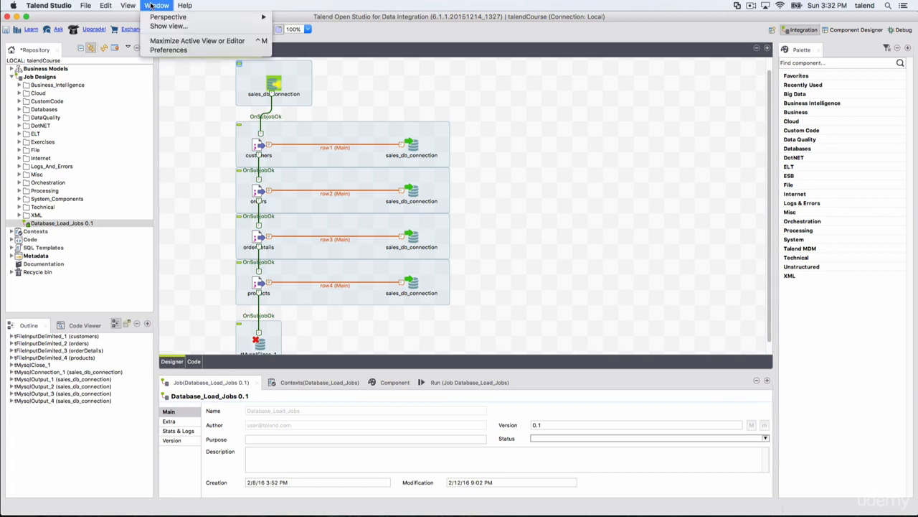
{"action": "left_click", "coordinate": [181, 26]}
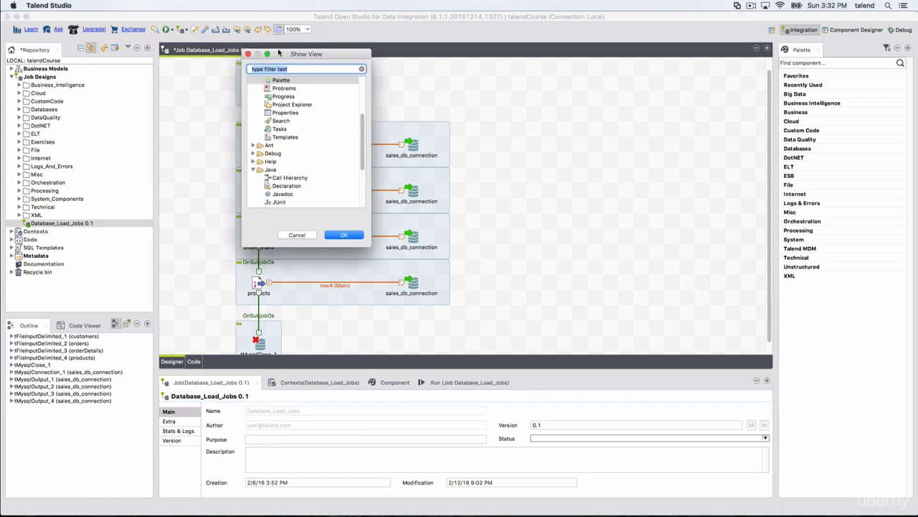
{"action": "left_click_drag", "start_coordinate": [362, 158], "coordinate": [360, 192]}
{"action": "scroll", "coordinate": [281, 140], "scroll_direction": "up", "scroll_amount": 10}
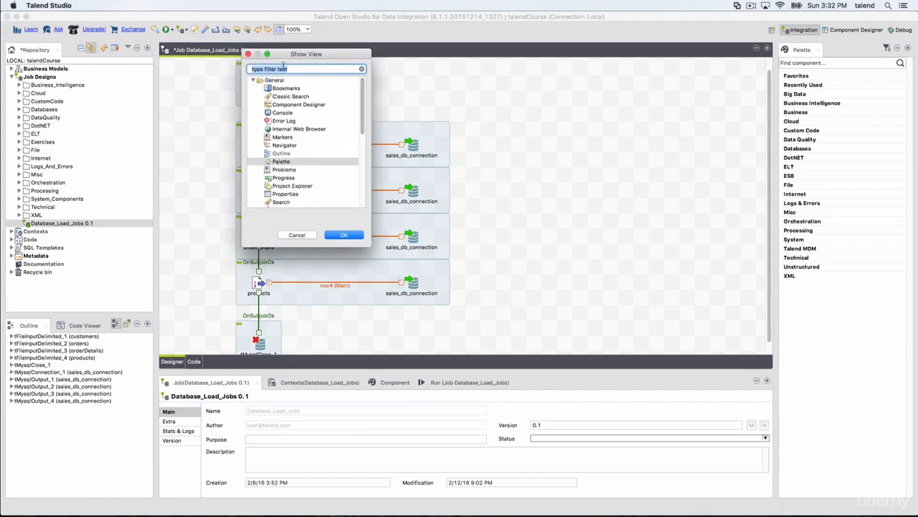
{"action": "left_click", "coordinate": [298, 67]}
{"action": "type", "text": "pro"}
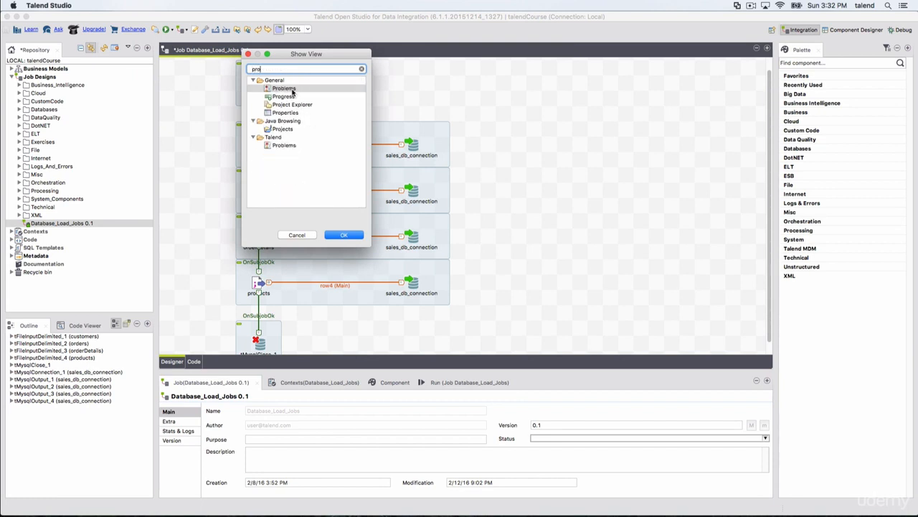
{"action": "left_click", "coordinate": [294, 91]}
{"action": "left_click", "coordinate": [340, 235]}
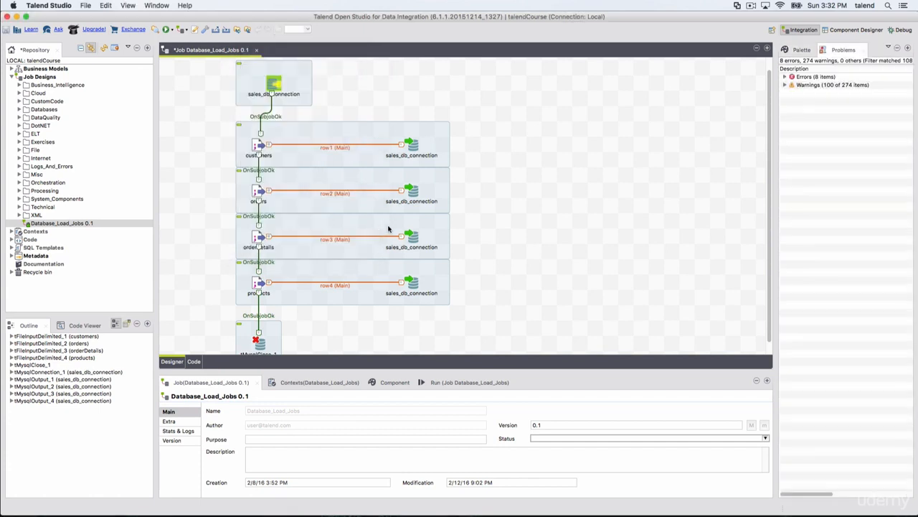
Move the Problems view into the group with the Run view and bring it to the front
{"action": "left_click_drag", "start_coordinate": [835, 50], "coordinate": [529, 388]}
{"action": "left_click", "coordinate": [477, 386]}
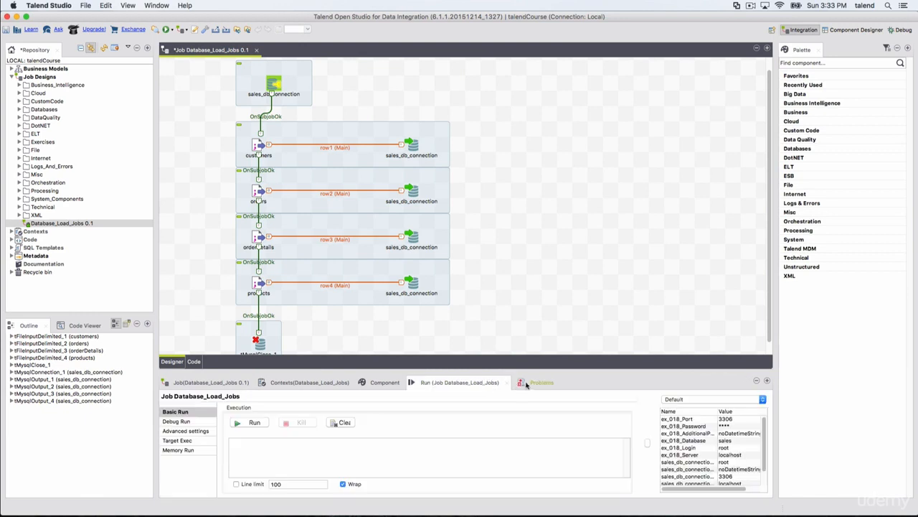
{"action": "left_click", "coordinate": [535, 383]}
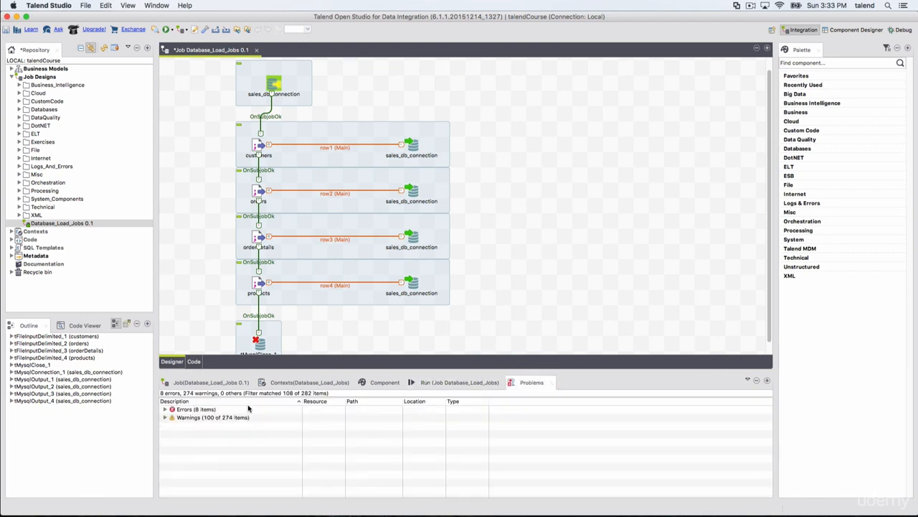
Inspect the Errors group in the Problems view, collapse it, and compare briefly with the Run view
{"action": "left_click", "coordinate": [195, 410]}
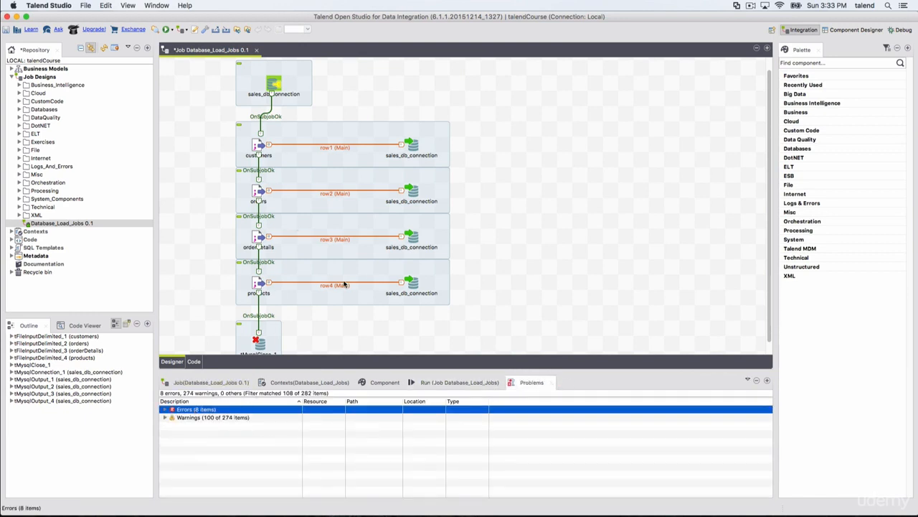
{"action": "left_click", "coordinate": [166, 410]}
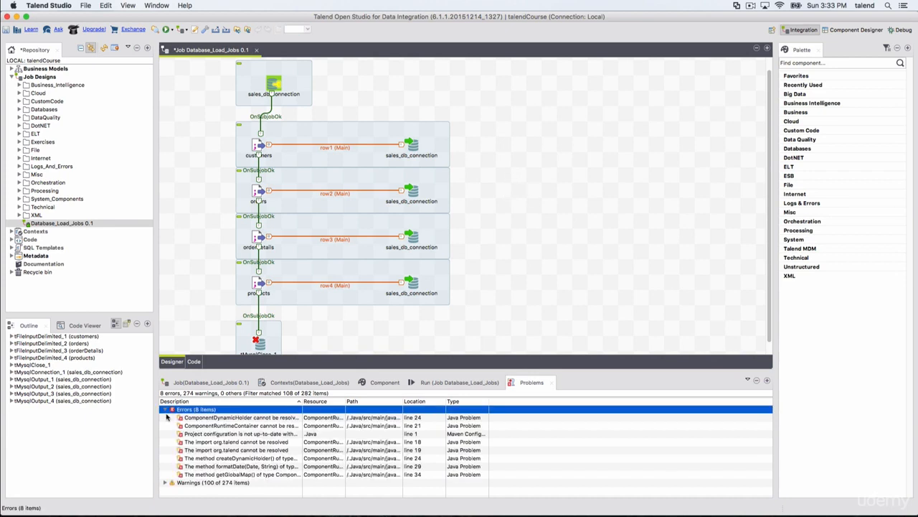
{"action": "left_click", "coordinate": [165, 409]}
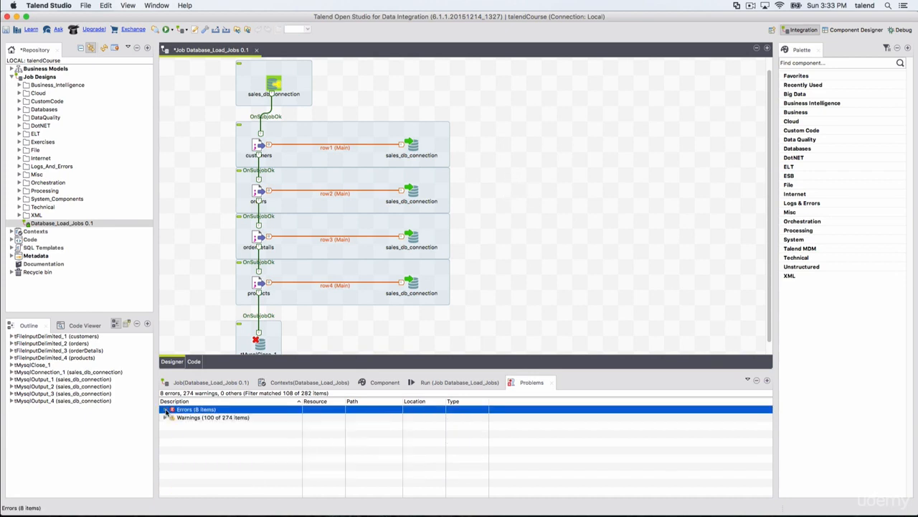
{"action": "left_click", "coordinate": [463, 386]}
{"action": "left_click", "coordinate": [543, 384]}
Browse the categories of views that can be added, including General, Java and Talend, and close the list without adding any
{"action": "left_click", "coordinate": [157, 5]}
{"action": "left_click", "coordinate": [169, 25]}
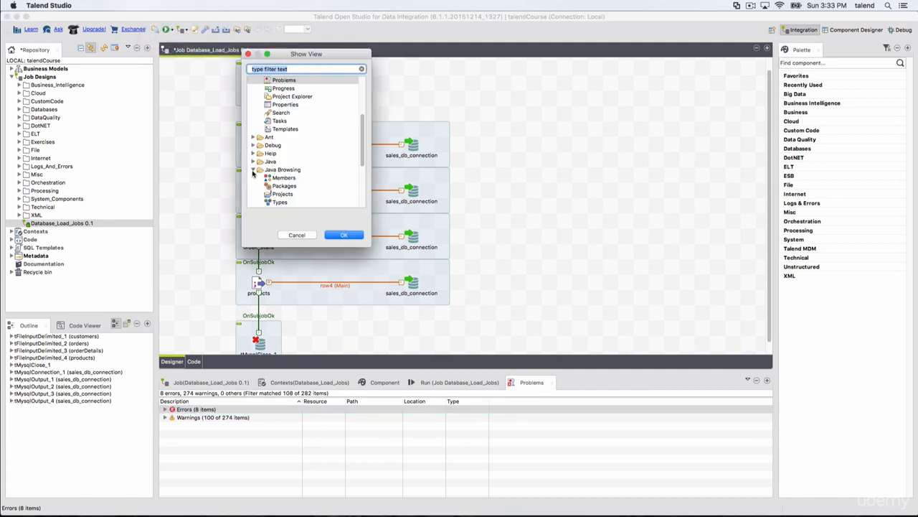
{"action": "left_click", "coordinate": [254, 170]}
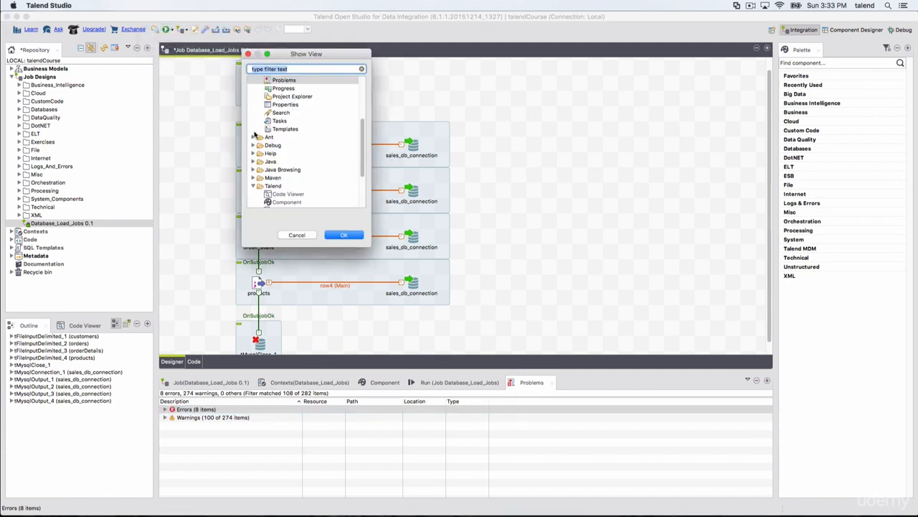
{"action": "left_click", "coordinate": [253, 186]}
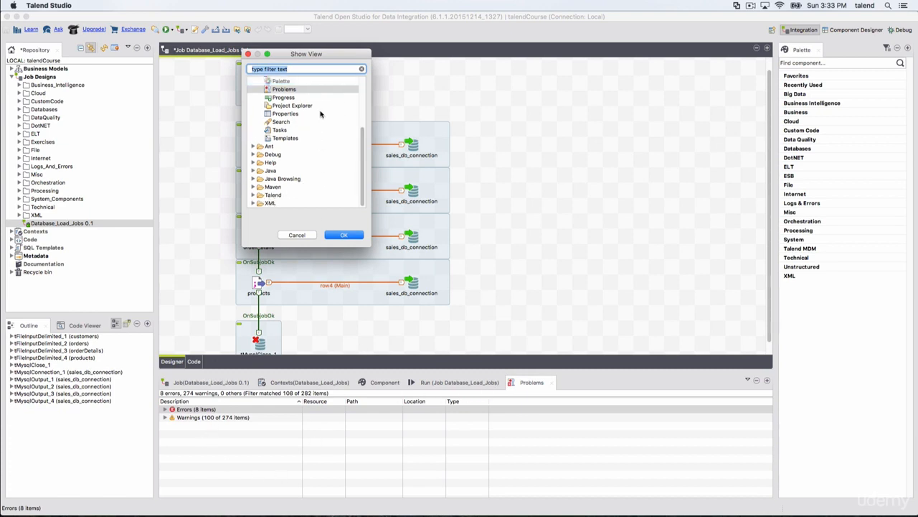
{"action": "left_click", "coordinate": [364, 102]}
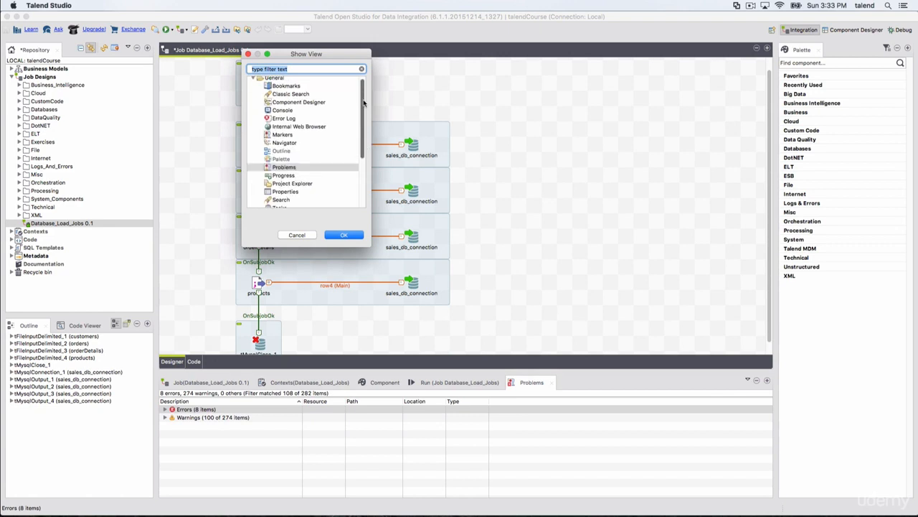
{"action": "left_click_drag", "start_coordinate": [364, 103], "coordinate": [364, 96]}
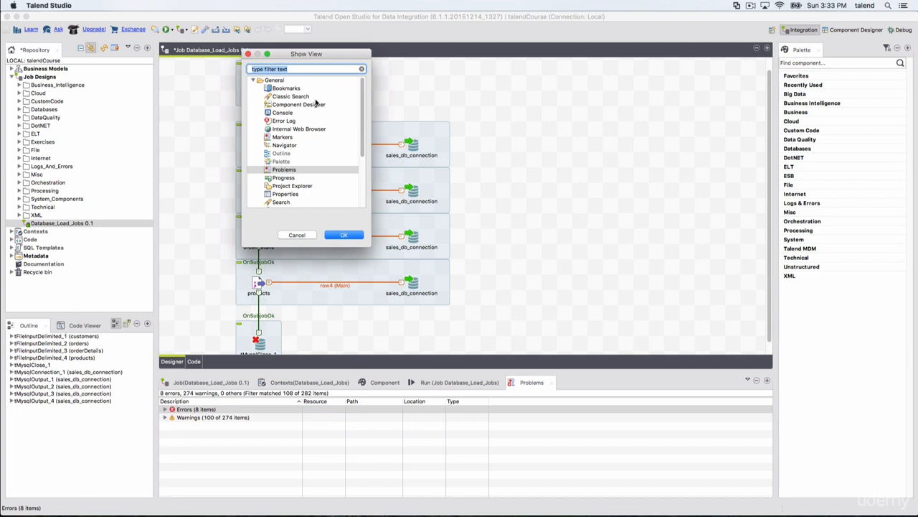
{"action": "scroll", "coordinate": [351, 84], "scroll_direction": "down", "scroll_amount": 5}
{"action": "scroll", "coordinate": [334, 89], "scroll_direction": "up", "scroll_amount": 4}
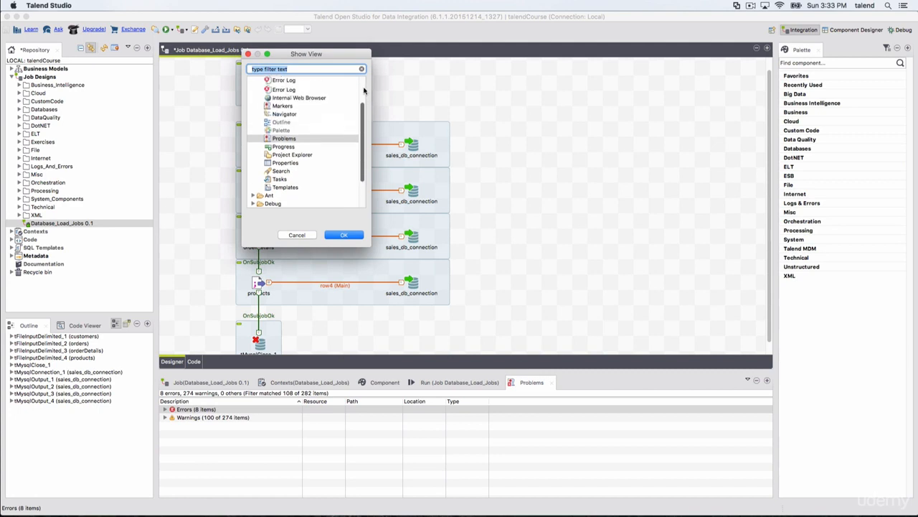
{"action": "scroll", "coordinate": [359, 85], "scroll_direction": "up", "scroll_amount": 1}
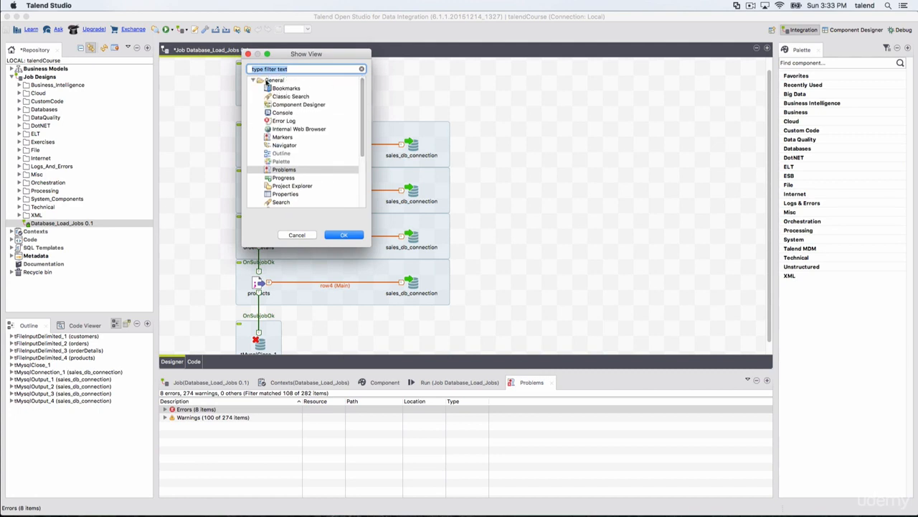
{"action": "left_click", "coordinate": [253, 81]}
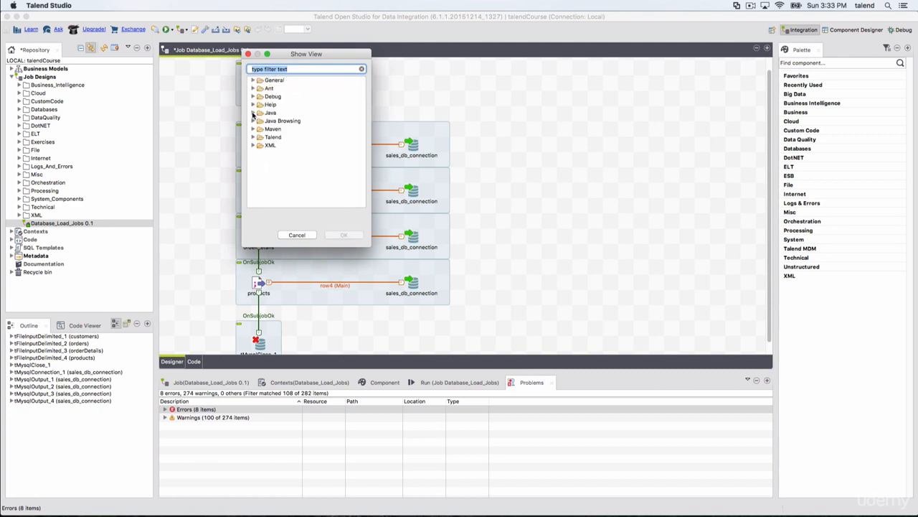
{"action": "left_click", "coordinate": [253, 113]}
{"action": "left_click", "coordinate": [252, 112]}
{"action": "left_click", "coordinate": [300, 235]}
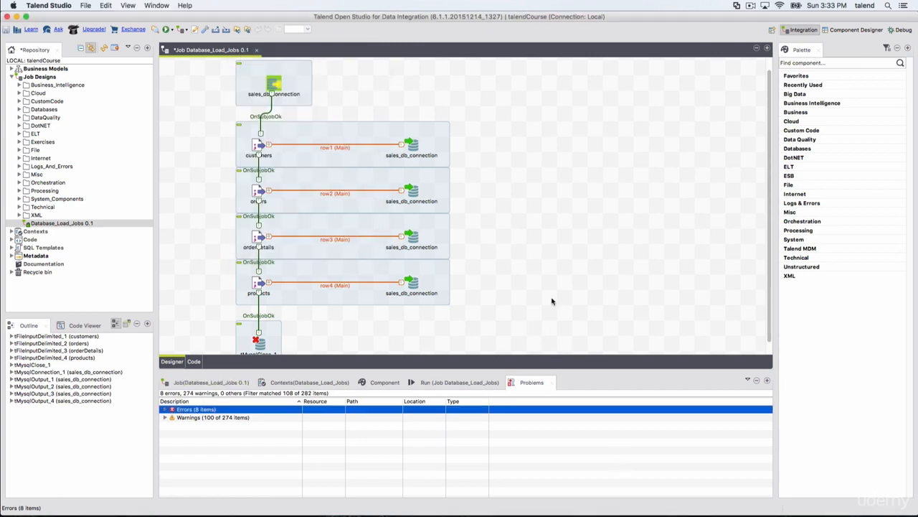
Maximize the Problems view to fill the workspace and restore it to its normal size
{"action": "left_click", "coordinate": [157, 5]}
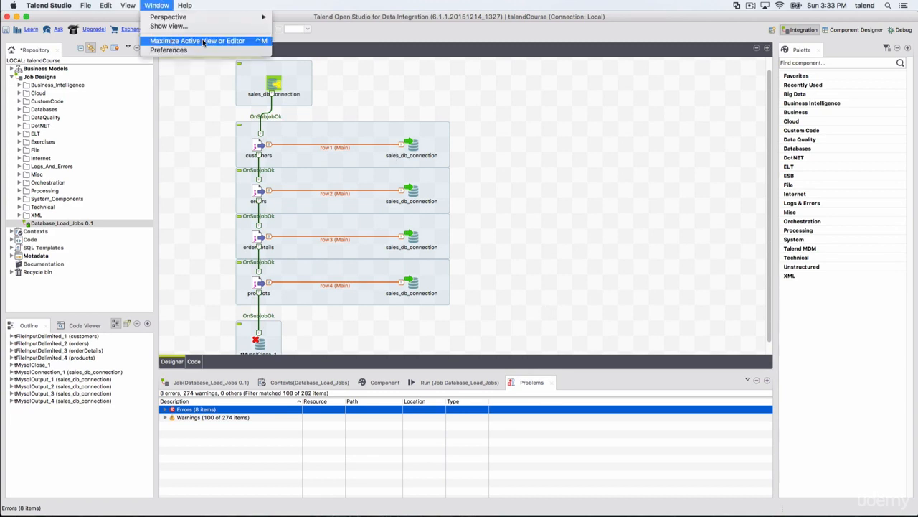
{"action": "left_click", "coordinate": [525, 388]}
{"action": "left_click", "coordinate": [157, 5]}
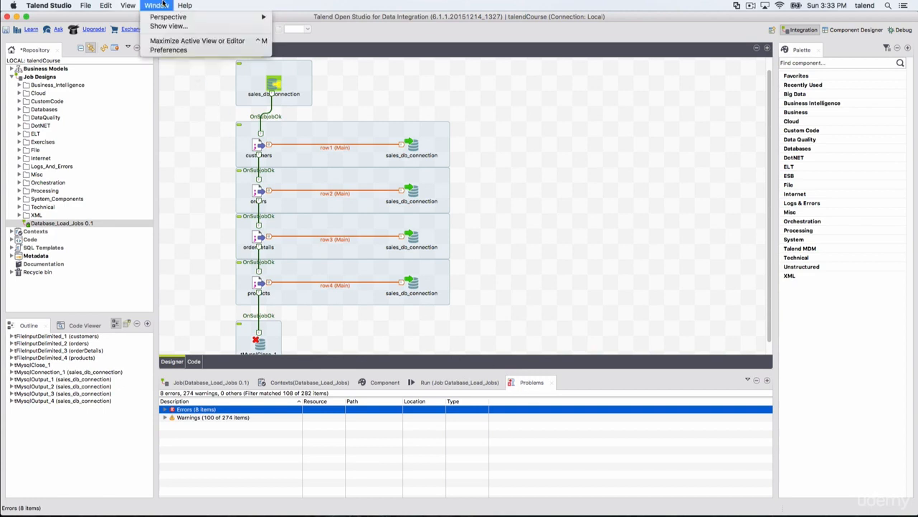
{"action": "left_click", "coordinate": [180, 41]}
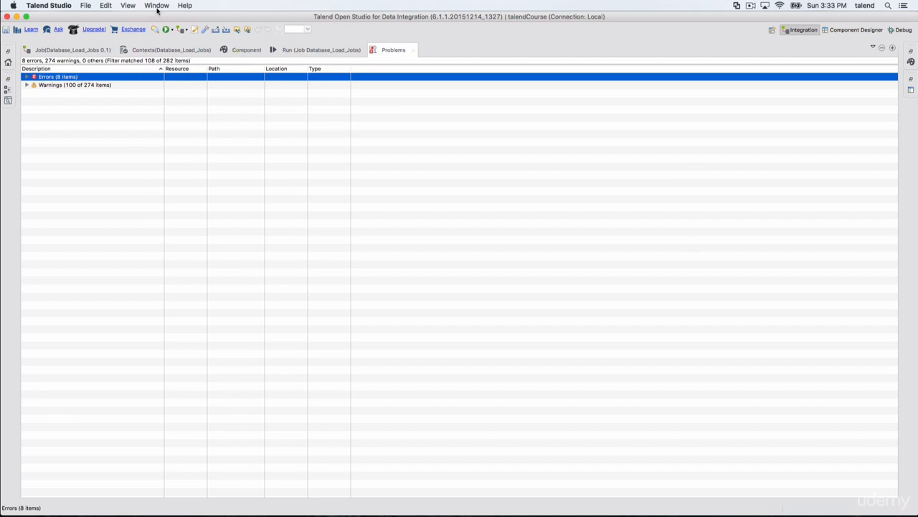
{"action": "left_click", "coordinate": [158, 5]}
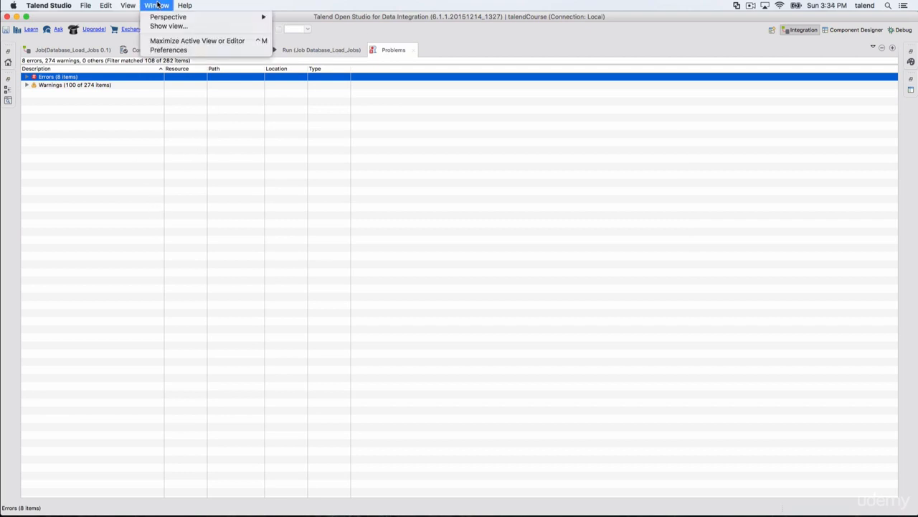
{"action": "left_click", "coordinate": [254, 43]}
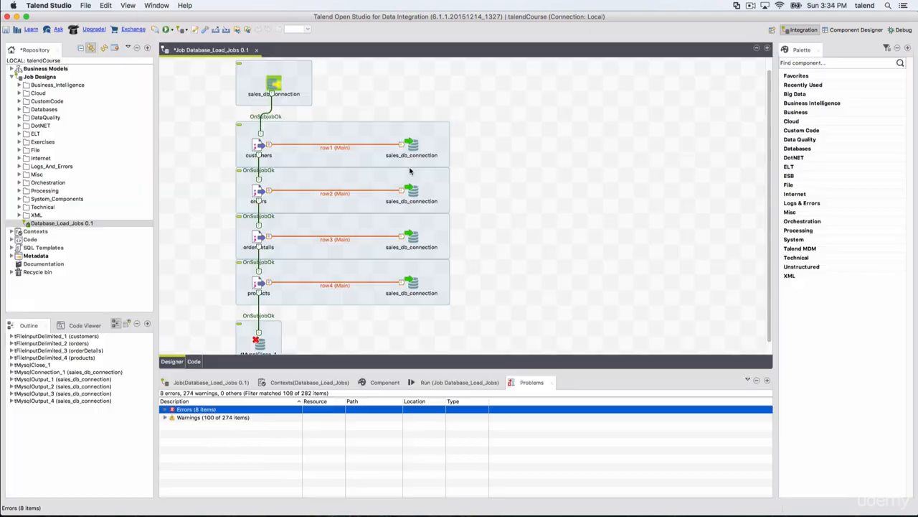
Toggle the Problems view to full size and back, and leave it maximized again
{"action": "key", "text": "ctrl+m"}
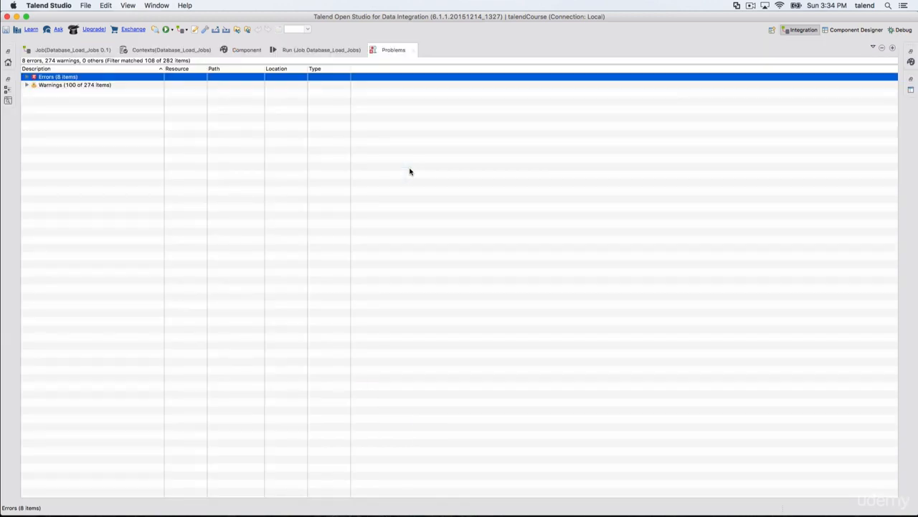
{"action": "key", "text": "ctrl+m"}
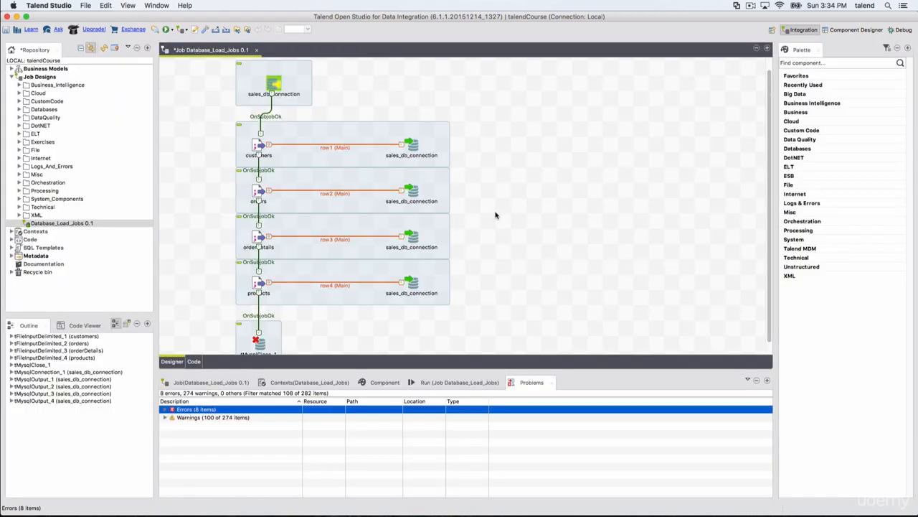
{"action": "left_click", "coordinate": [768, 381]}
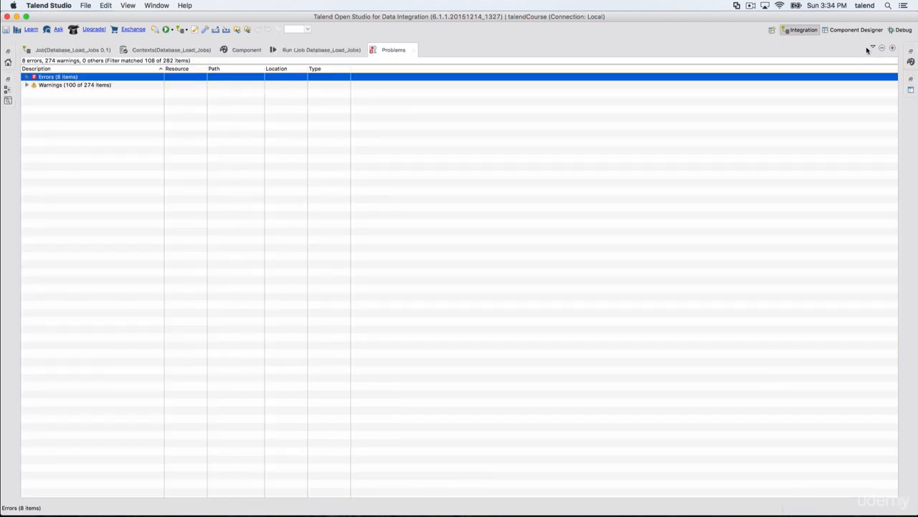
Restore the Problems view to its normal size, then minimize its view group and bring it back
{"action": "left_click", "coordinate": [894, 48]}
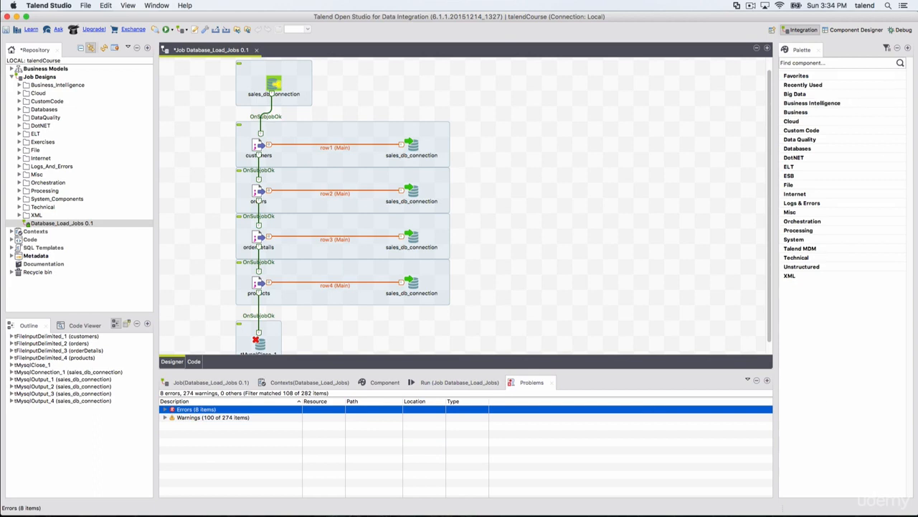
{"action": "left_click", "coordinate": [757, 384]}
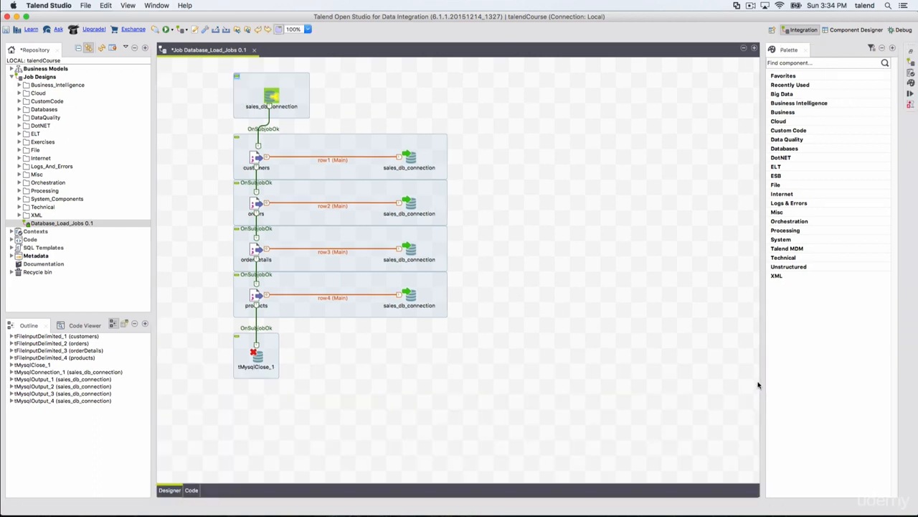
{"action": "left_click", "coordinate": [912, 53]}
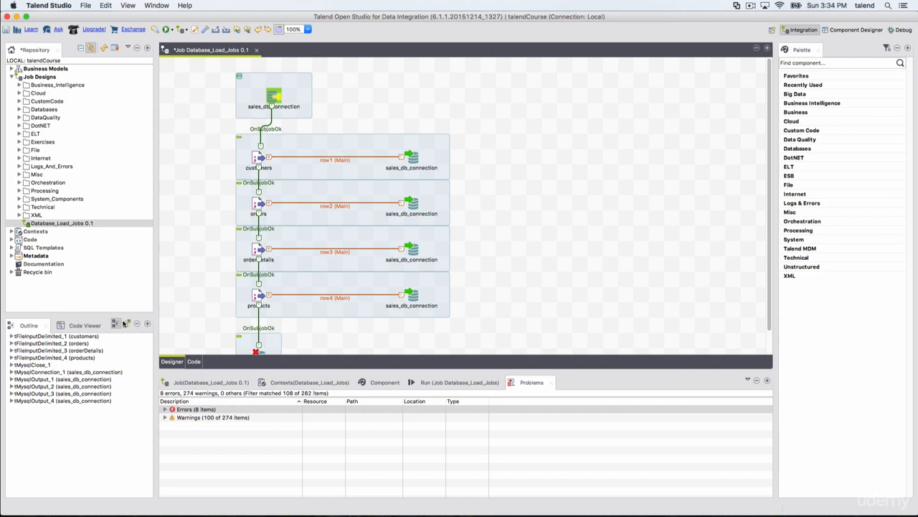
Show the Code Viewer and return to the Outline view
{"action": "left_click", "coordinate": [80, 325]}
{"action": "left_click", "coordinate": [28, 325]}
Maximize the Database_Load_Jobs editor and peek at the minimized Job and Contexts views before restoring the layout
{"action": "double_click", "coordinate": [222, 56]}
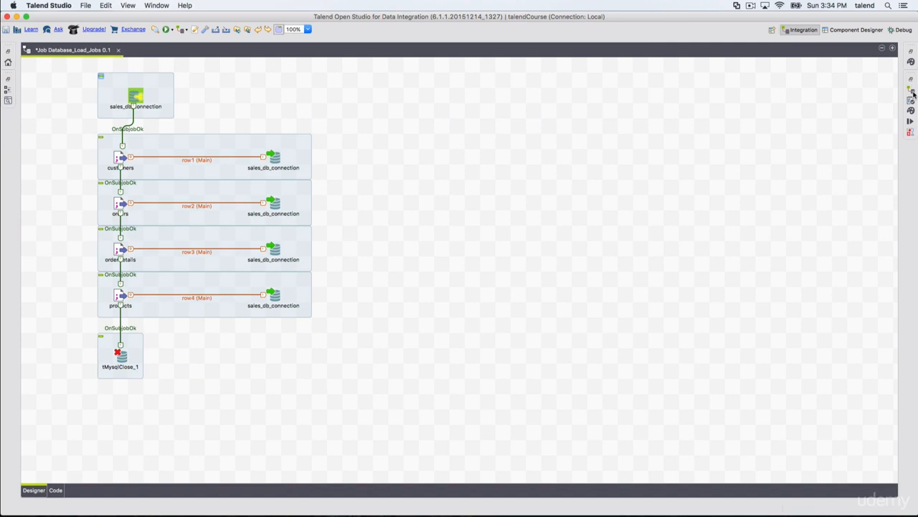
{"action": "left_click", "coordinate": [912, 91]}
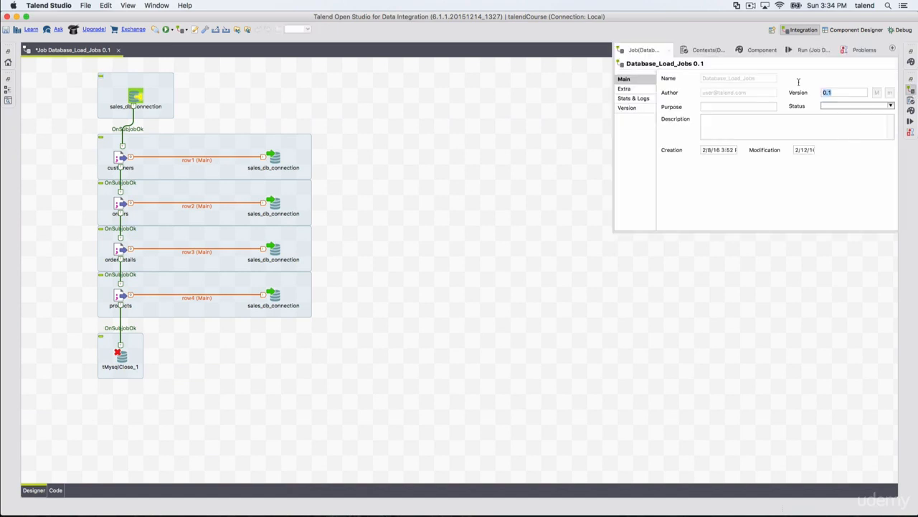
{"action": "left_click", "coordinate": [910, 101]}
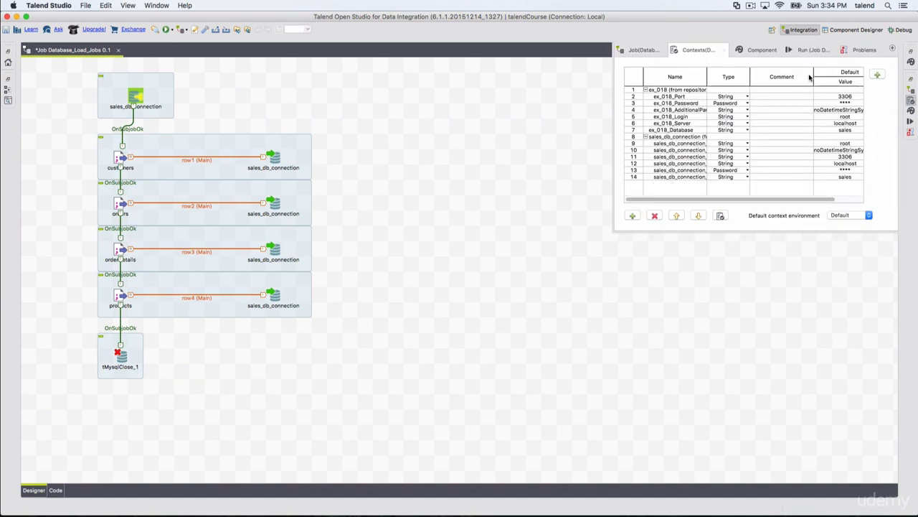
{"action": "left_click", "coordinate": [911, 103]}
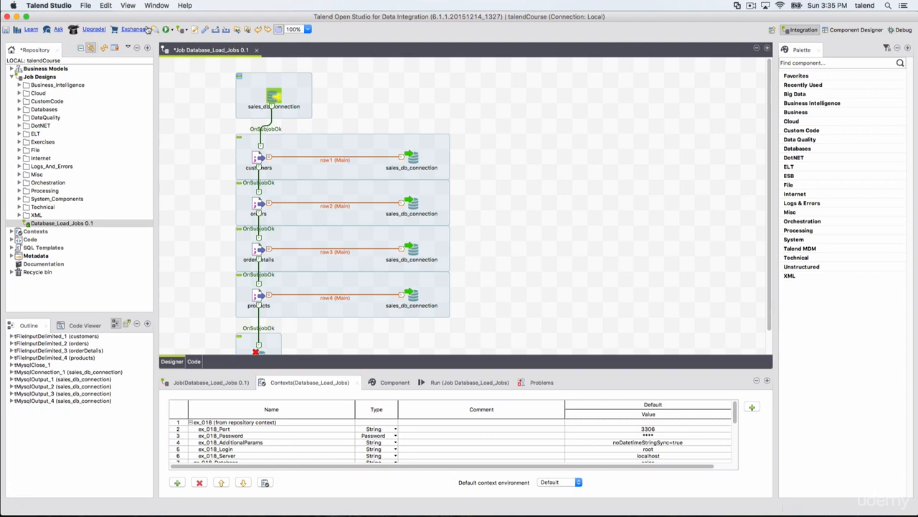
Browse the main application menus and review the save commands in the File menu
{"action": "left_click", "coordinate": [85, 6]}
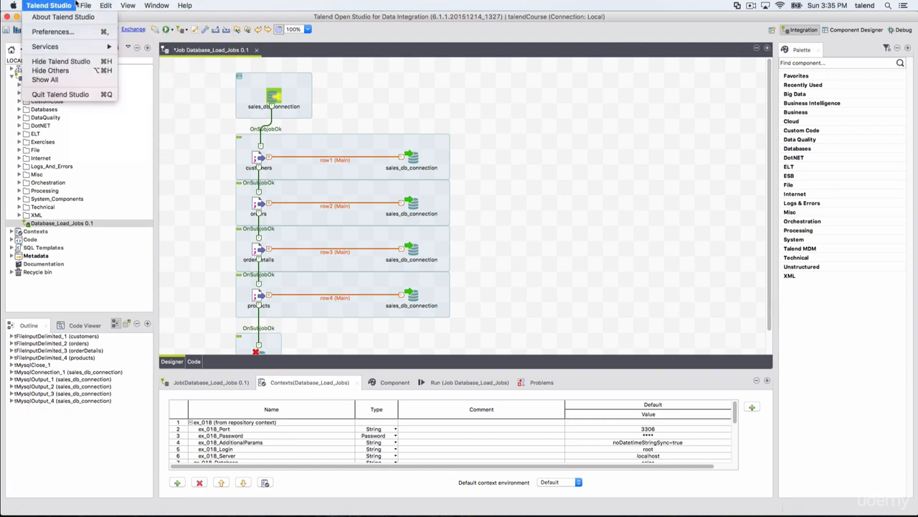
{"action": "mouse_move", "coordinate": [156, 5]}
{"action": "left_click", "coordinate": [327, 29]}
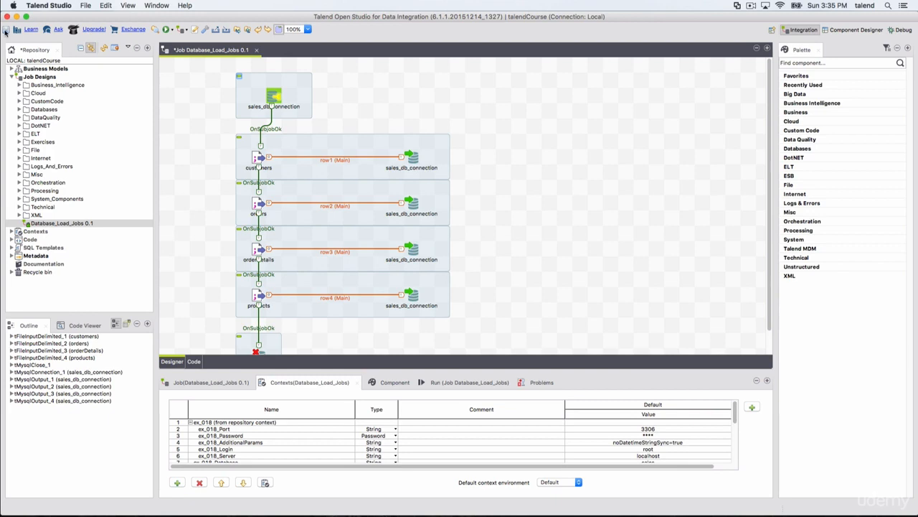
{"action": "left_click", "coordinate": [85, 6]}
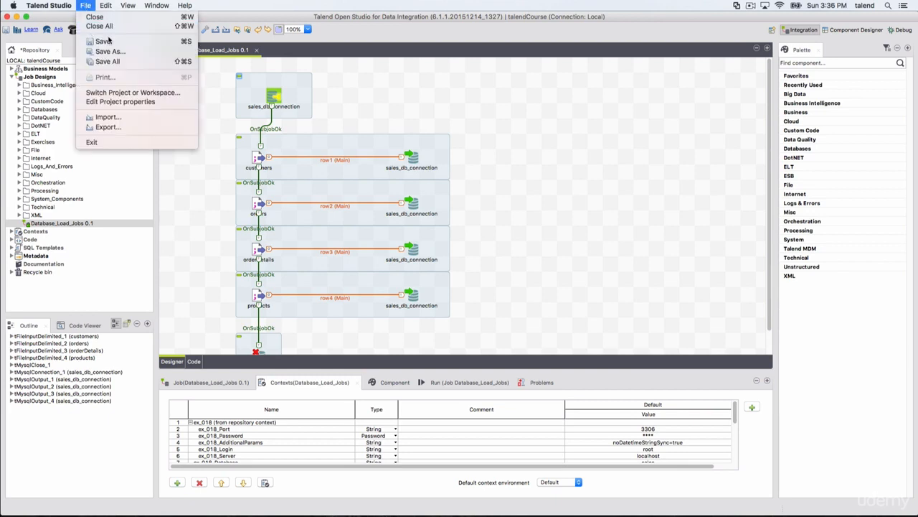
Open the Learn help site and the Upgrade web page in Safari, returning to Talend Studio after each
{"action": "left_click", "coordinate": [29, 32]}
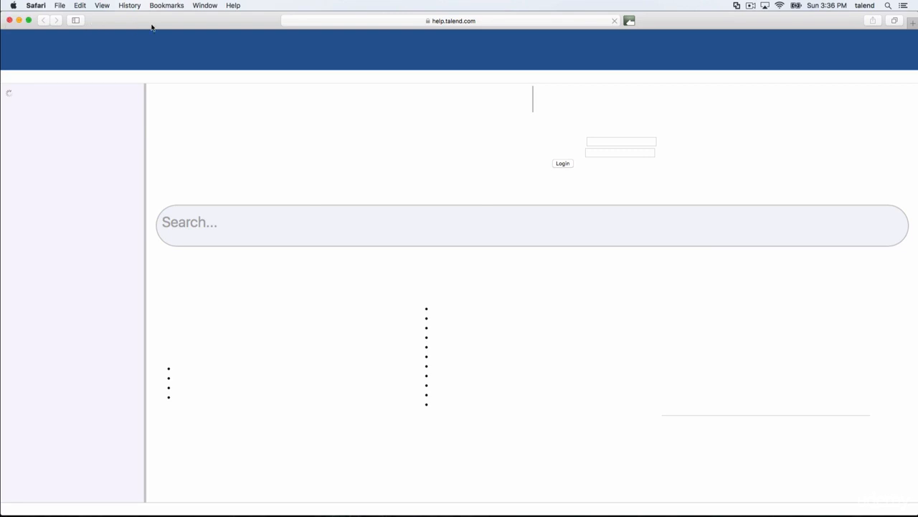
{"action": "left_click_drag", "start_coordinate": [152, 25], "coordinate": [218, 175]}
{"action": "left_click", "coordinate": [76, 171]}
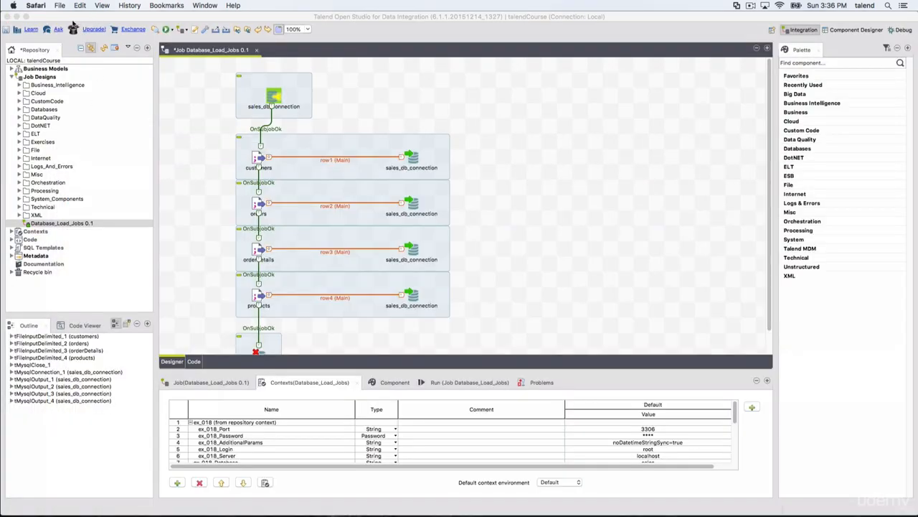
{"action": "left_click", "coordinate": [43, 45]}
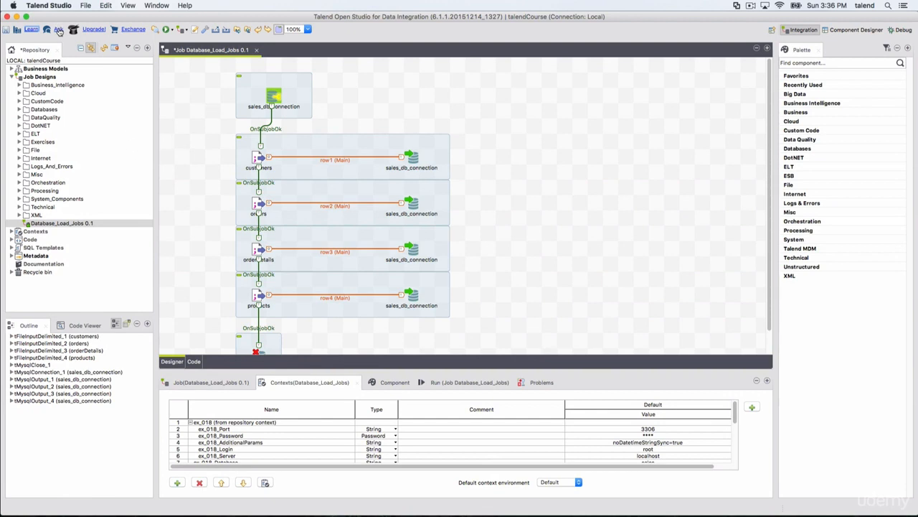
{"action": "left_click", "coordinate": [94, 31]}
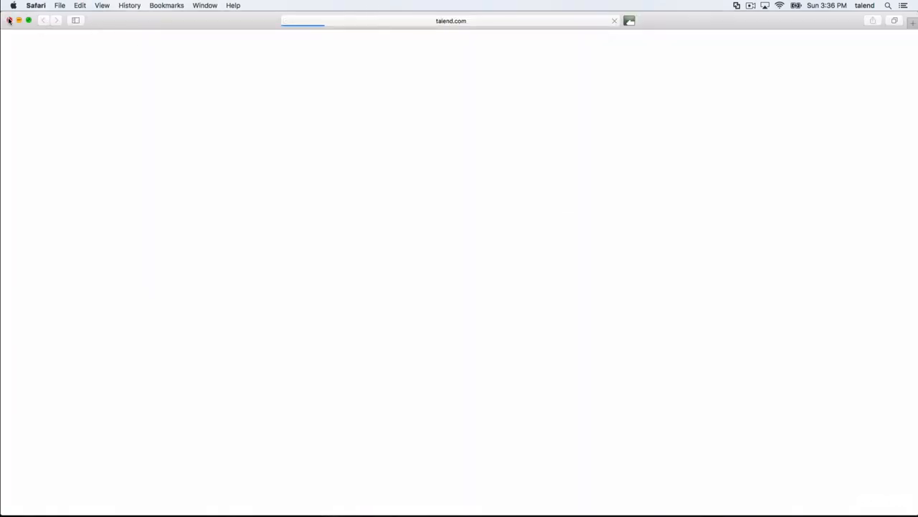
{"action": "left_click", "coordinate": [9, 20]}
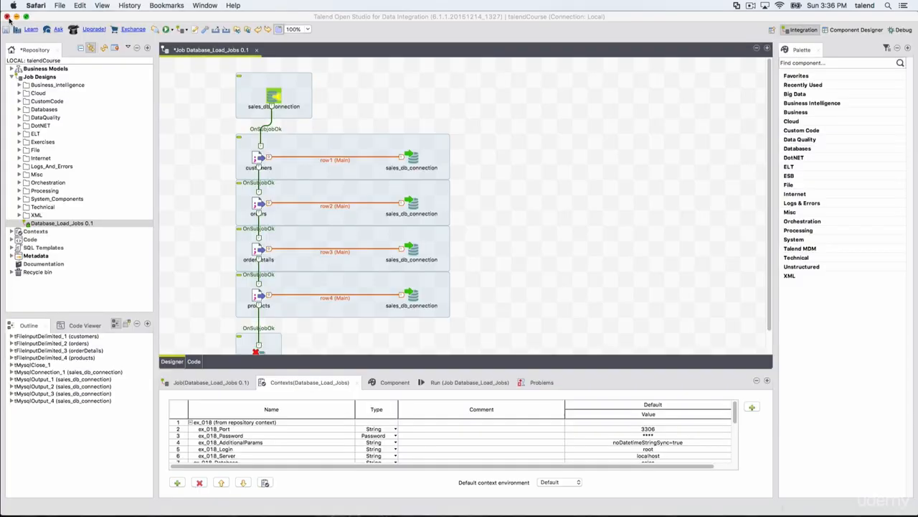
Open Exchange, review the TalendForge community benefits and account form, and close the dialog without creating an account
{"action": "left_click", "coordinate": [132, 30]}
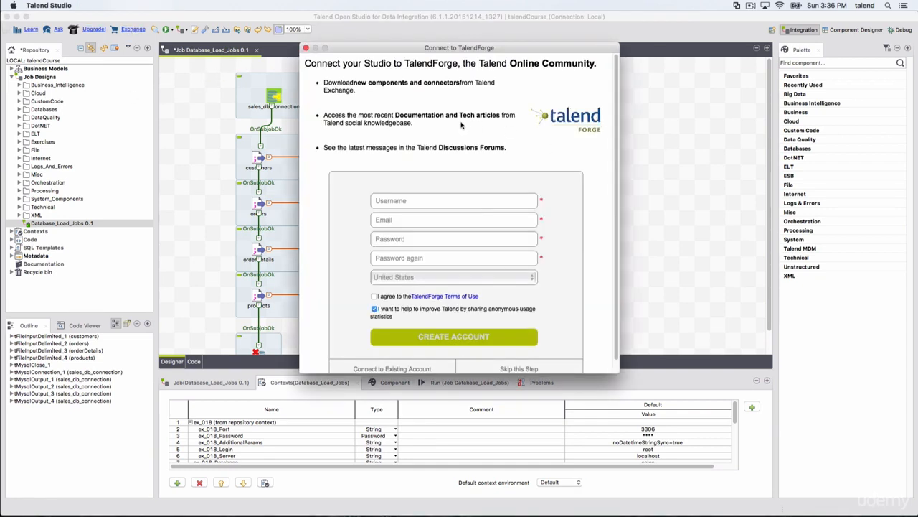
{"action": "scroll", "coordinate": [462, 125], "scroll_direction": "down", "scroll_amount": 1}
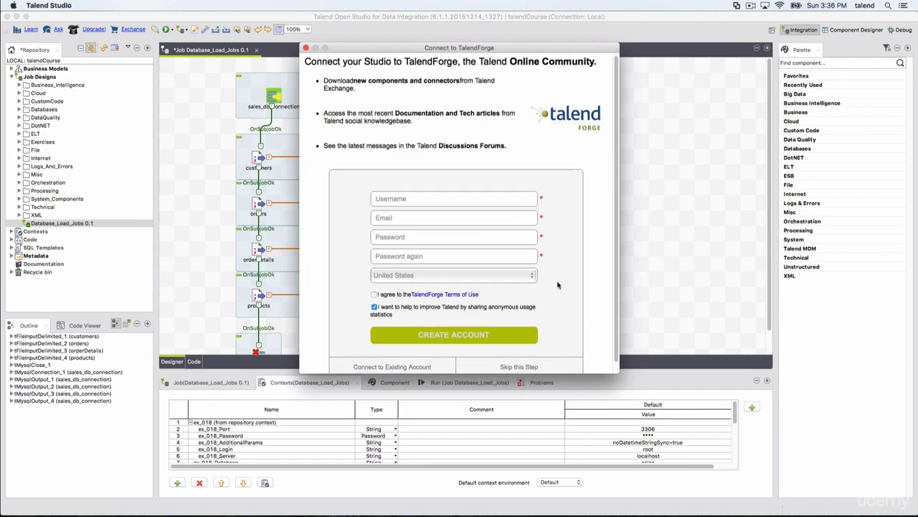
{"action": "scroll", "coordinate": [558, 284], "scroll_direction": "down", "scroll_amount": 1}
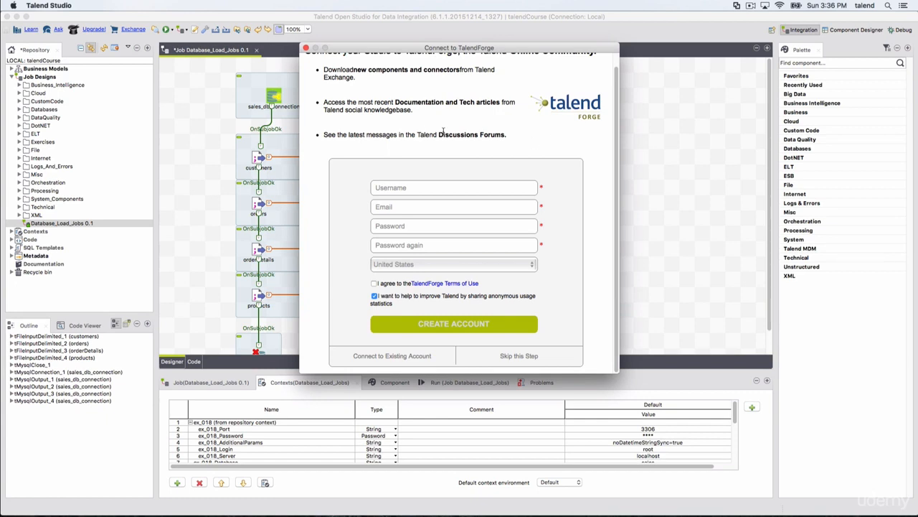
{"action": "scroll", "coordinate": [442, 128], "scroll_direction": "up", "scroll_amount": 1}
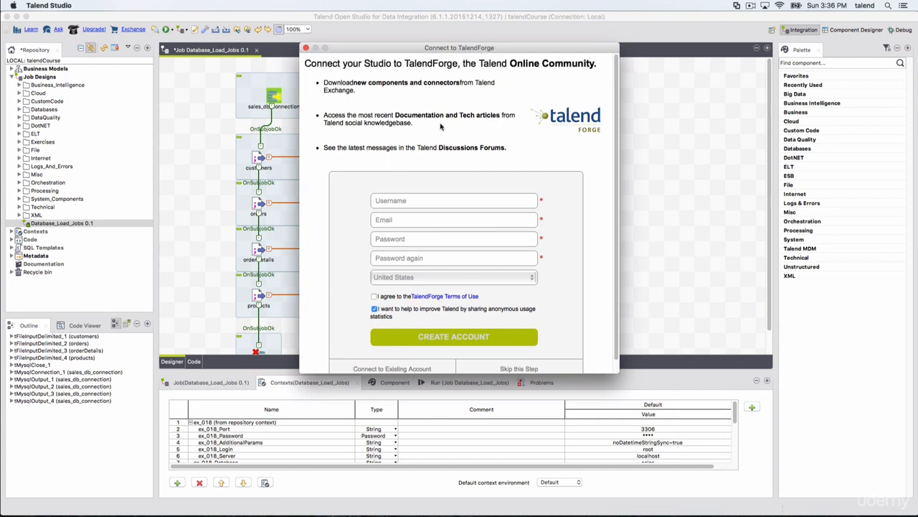
{"action": "left_click", "coordinate": [445, 201]}
{"action": "left_click", "coordinate": [434, 221]}
{"action": "left_click", "coordinate": [330, 212]}
{"action": "scroll", "coordinate": [345, 200], "scroll_direction": "down", "scroll_amount": 1}
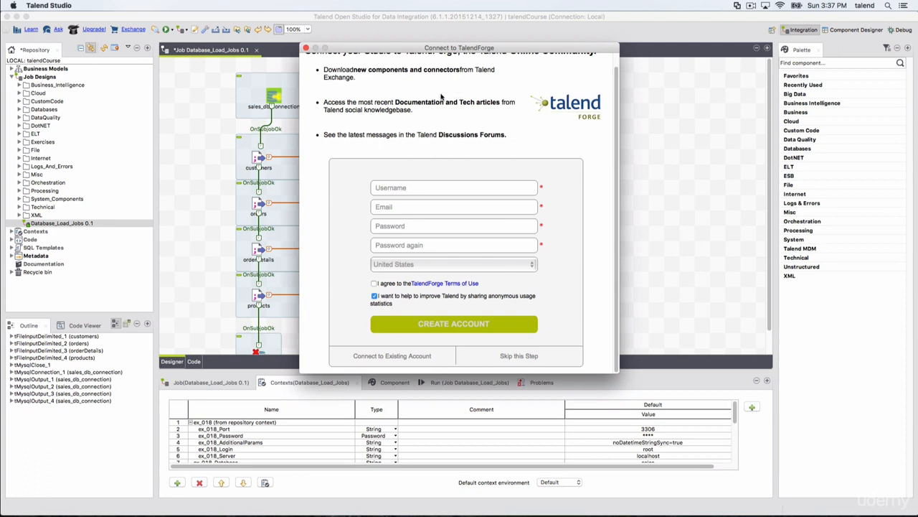
{"action": "scroll", "coordinate": [442, 102], "scroll_direction": "up", "scroll_amount": 1}
{"action": "scroll", "coordinate": [439, 105], "scroll_direction": "down", "scroll_amount": 1}
{"action": "left_click_drag", "start_coordinate": [361, 72], "coordinate": [387, 81]}
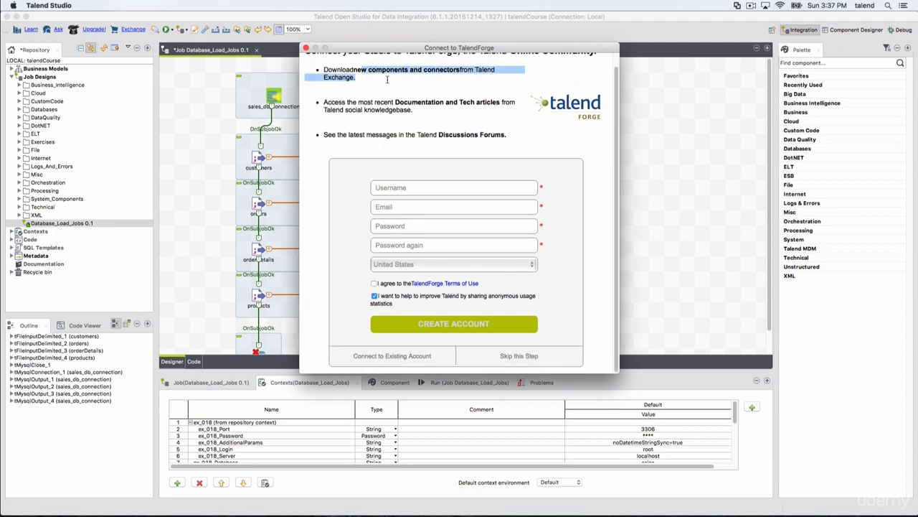
{"action": "left_click", "coordinate": [431, 83]}
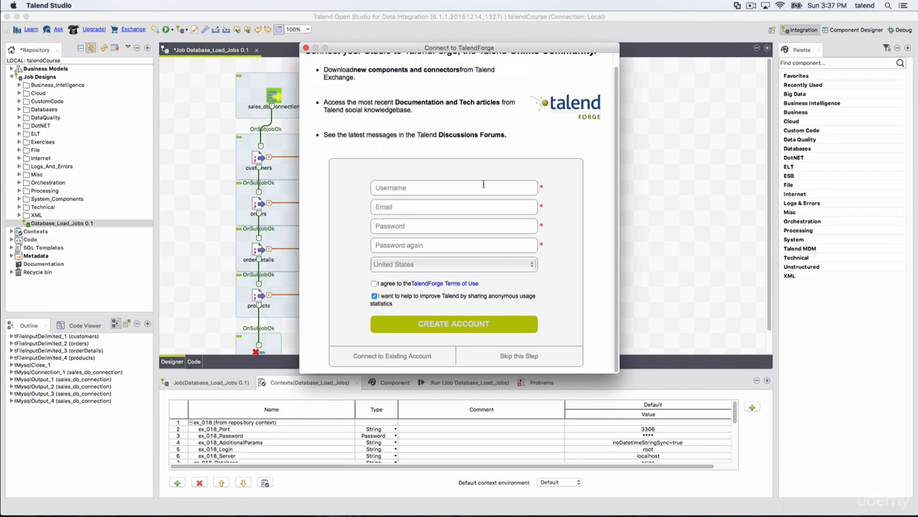
{"action": "left_click", "coordinate": [306, 48]}
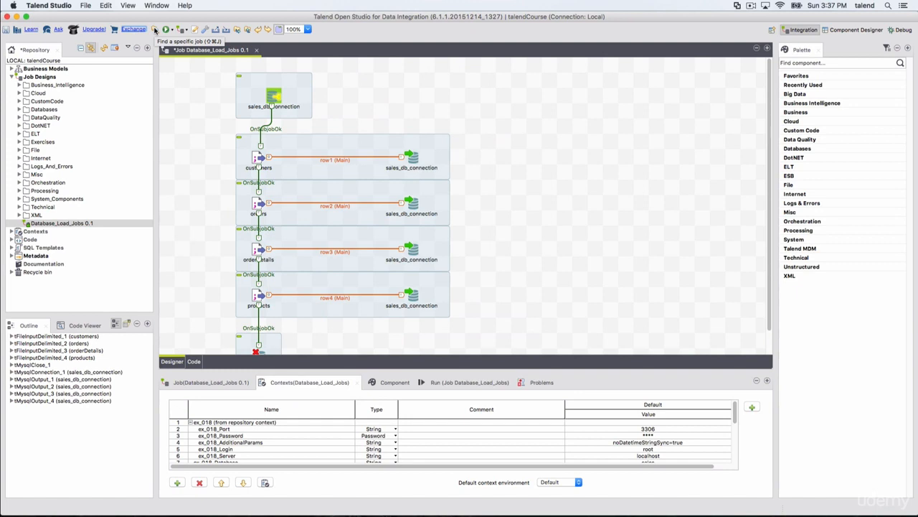
Glance at the Find a Job dialog and the commands available for Job Designs, dismissing both without running anything
{"action": "left_click", "coordinate": [154, 30]}
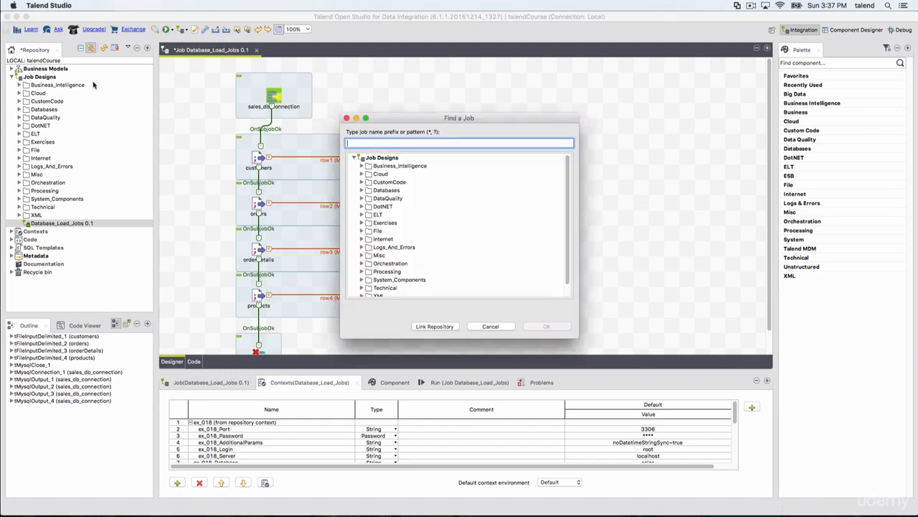
{"action": "key", "text": "Escape"}
{"action": "right_click", "coordinate": [42, 77]}
{"action": "key", "text": "Escape"}
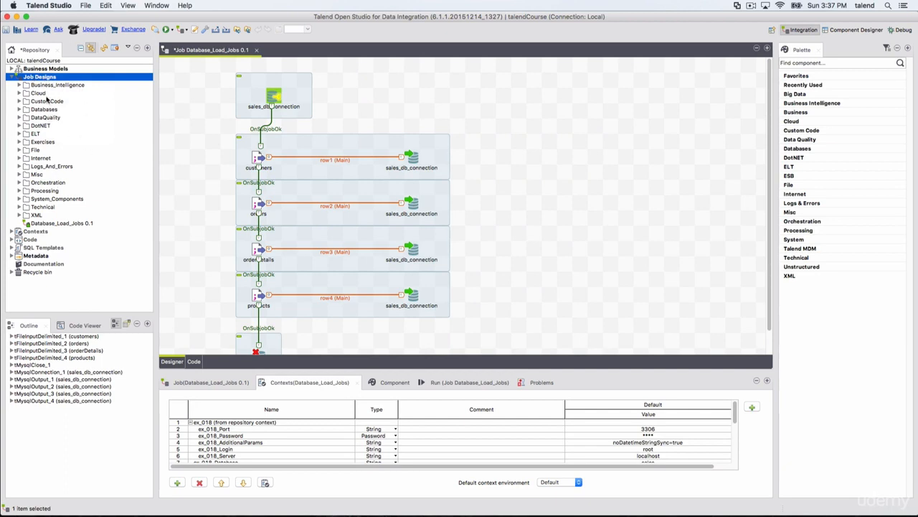
{"action": "right_click", "coordinate": [39, 77]}
{"action": "key", "text": "Escape"}
Browse the Job Designs folders, expanding Internet and its SCP subfolder, and collapse Internet again
{"action": "left_click", "coordinate": [18, 85]}
{"action": "left_click", "coordinate": [19, 85]}
{"action": "left_click", "coordinate": [18, 160]}
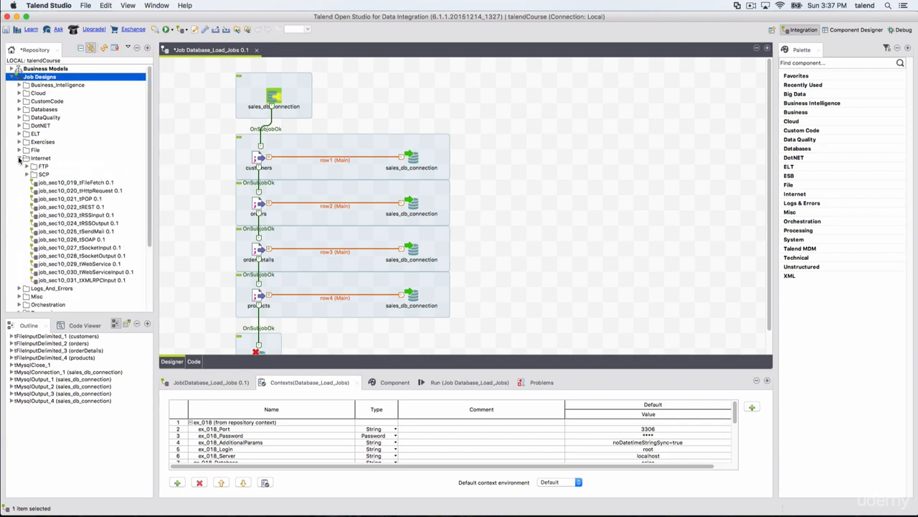
{"action": "left_click", "coordinate": [23, 176]}
{"action": "left_click", "coordinate": [24, 175]}
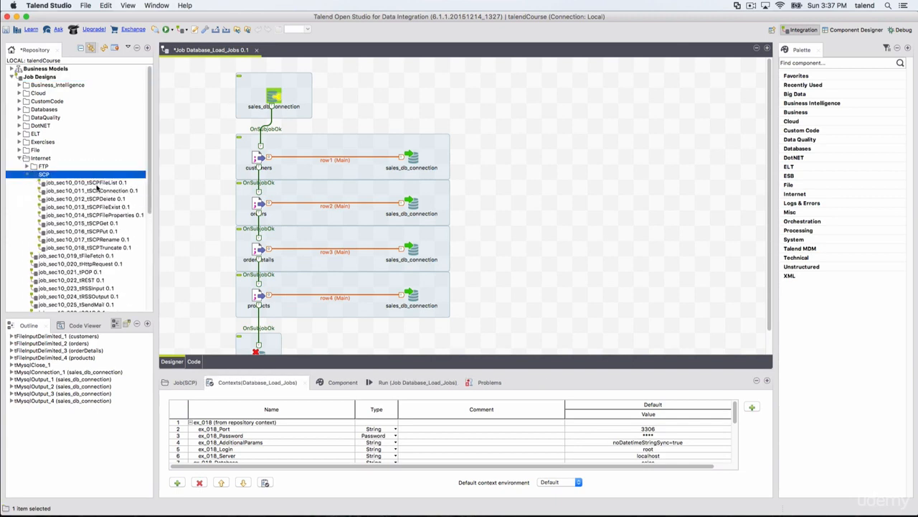
{"action": "left_click", "coordinate": [20, 158]}
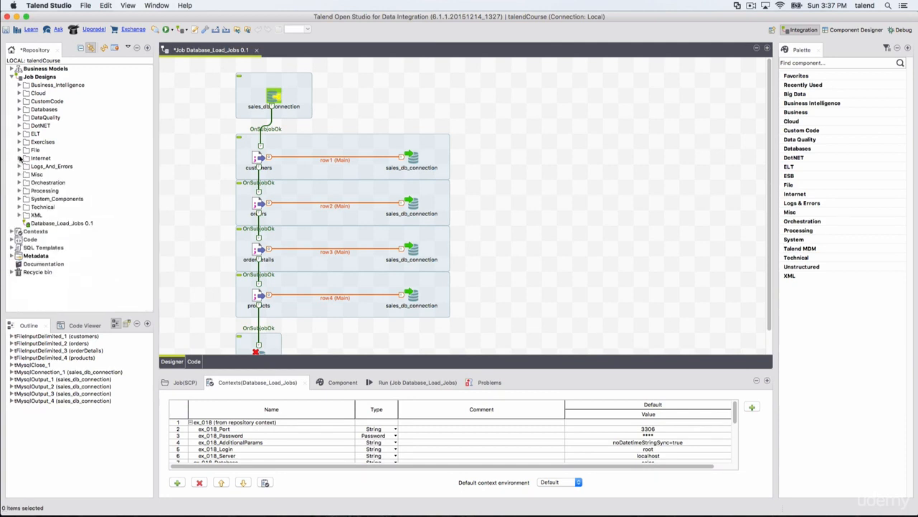
Search for jobs in Find a Job with the pattern "*filelist"
{"action": "left_click", "coordinate": [155, 31]}
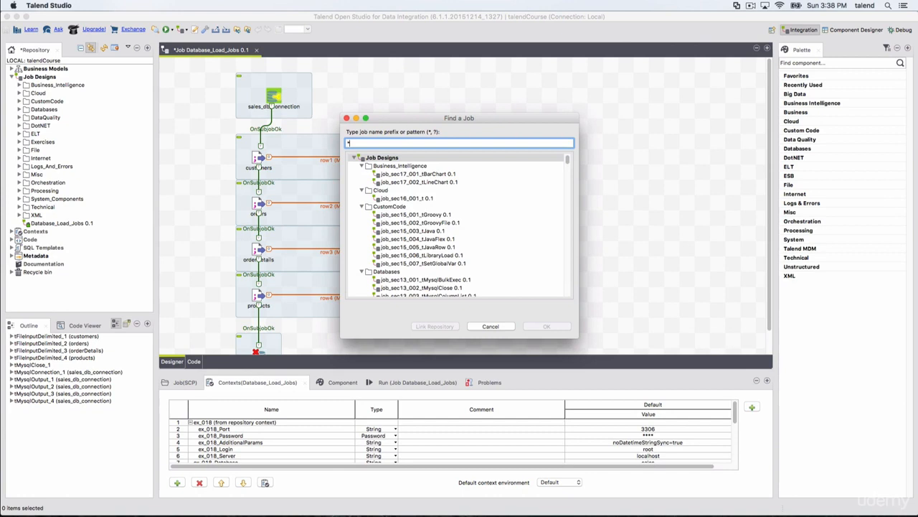
{"action": "type", "text": "*file"}
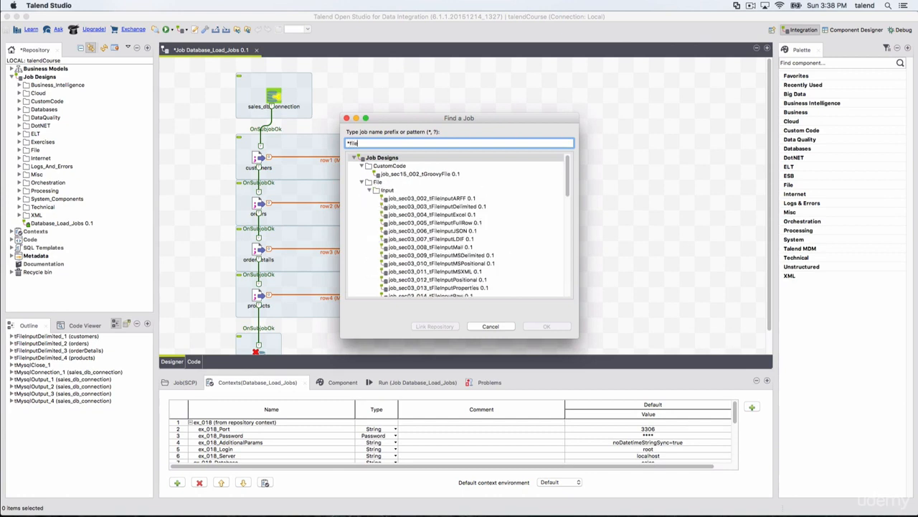
{"action": "type", "text": "list"}
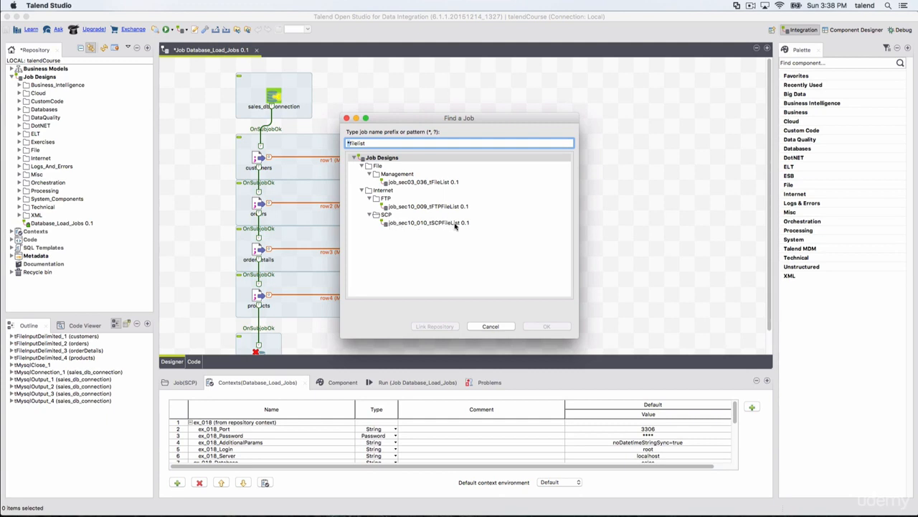
{"action": "left_click_drag", "start_coordinate": [364, 142], "coordinate": [351, 143]}
{"action": "left_click", "coordinate": [353, 143]}
{"action": "triple_click", "coordinate": [368, 143]}
Locate job_sec03_036_tFileList from the search results in the Repository, then cancel the finder and collapse the File folder
{"action": "left_click", "coordinate": [409, 183]}
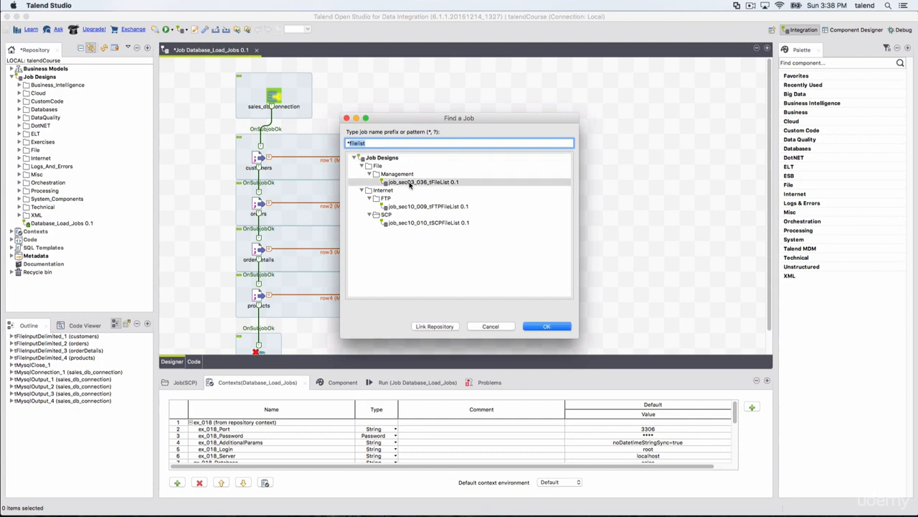
{"action": "left_click", "coordinate": [495, 327]}
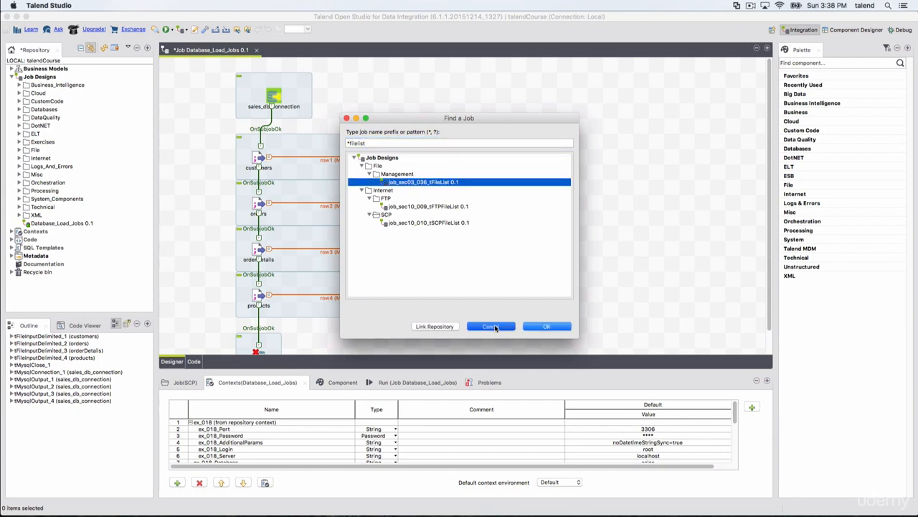
{"action": "left_click", "coordinate": [436, 327]}
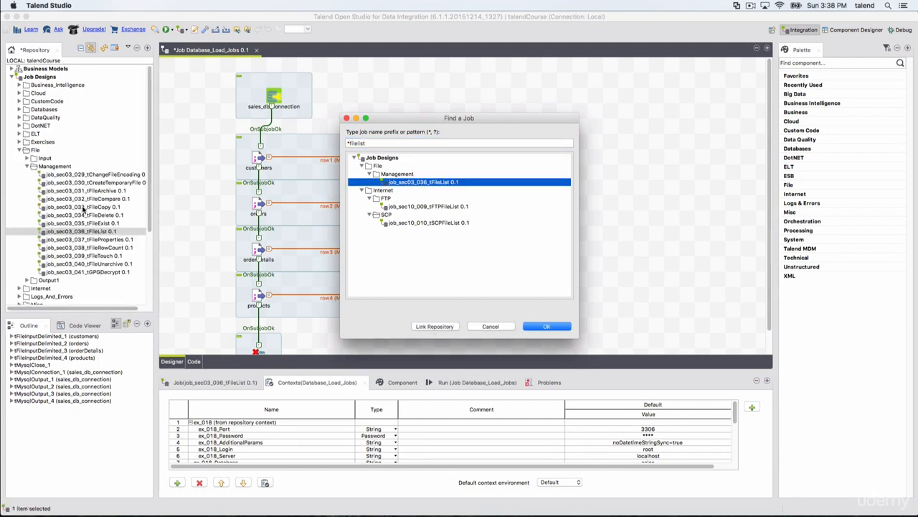
{"action": "left_click", "coordinate": [490, 326]}
{"action": "left_click", "coordinate": [20, 150]}
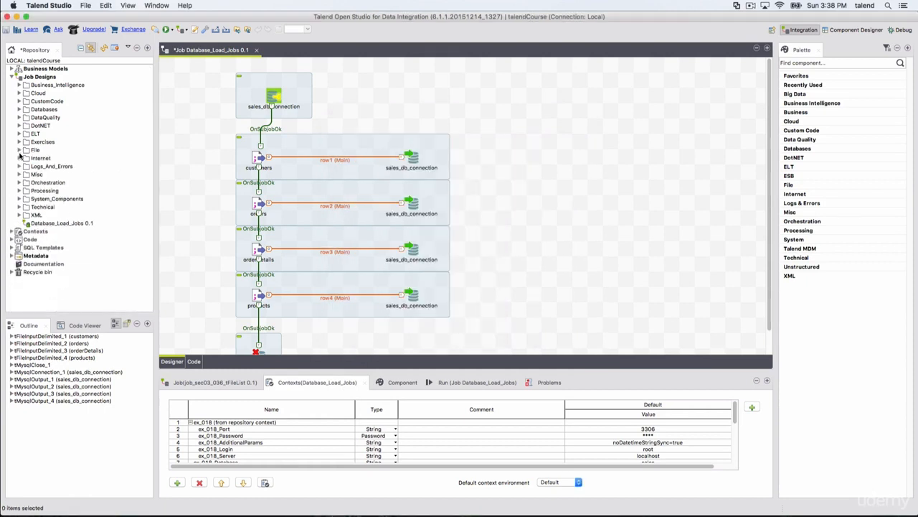
Check the list of recently run jobs without launching any, and show the Run view for Database_Load_Jobs
{"action": "left_click", "coordinate": [175, 31]}
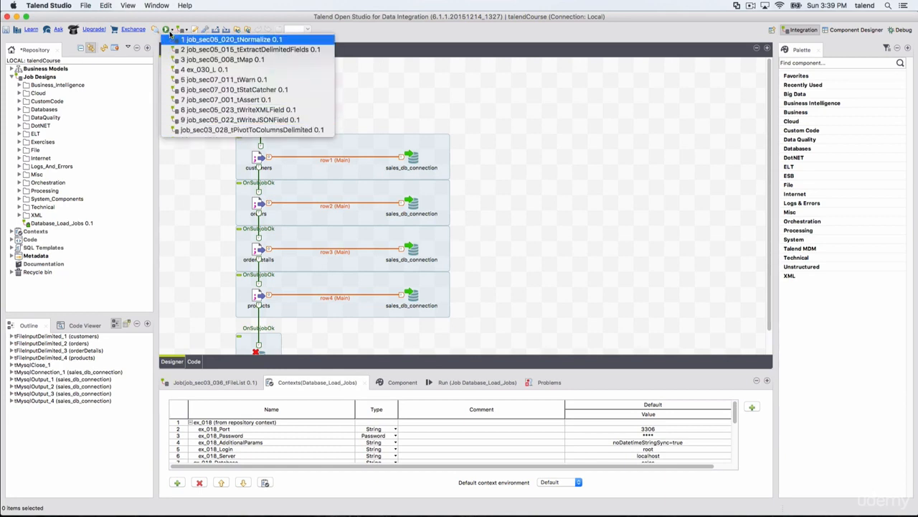
{"action": "left_click", "coordinate": [462, 197]}
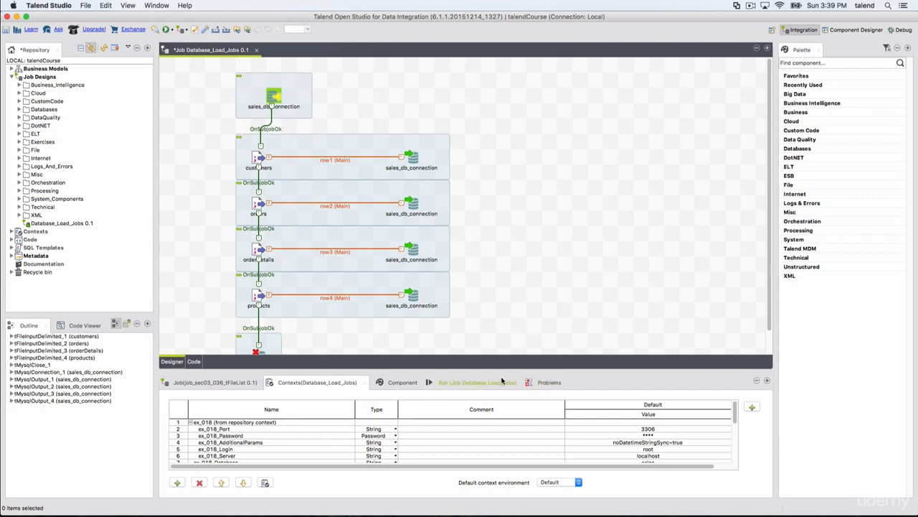
{"action": "left_click", "coordinate": [474, 381]}
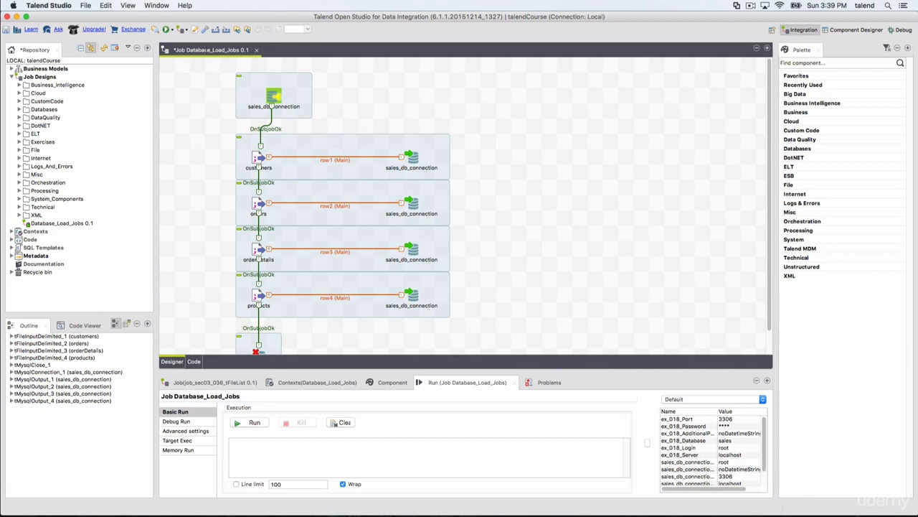
Launch job_sec07_011_tWarn 0.1 from the list of recently run jobs
{"action": "left_click", "coordinate": [173, 30]}
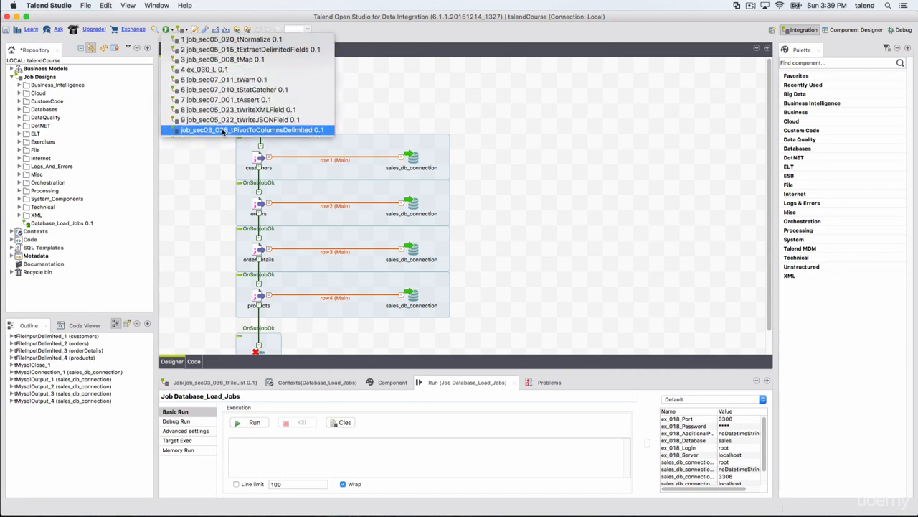
{"action": "left_click", "coordinate": [209, 80]}
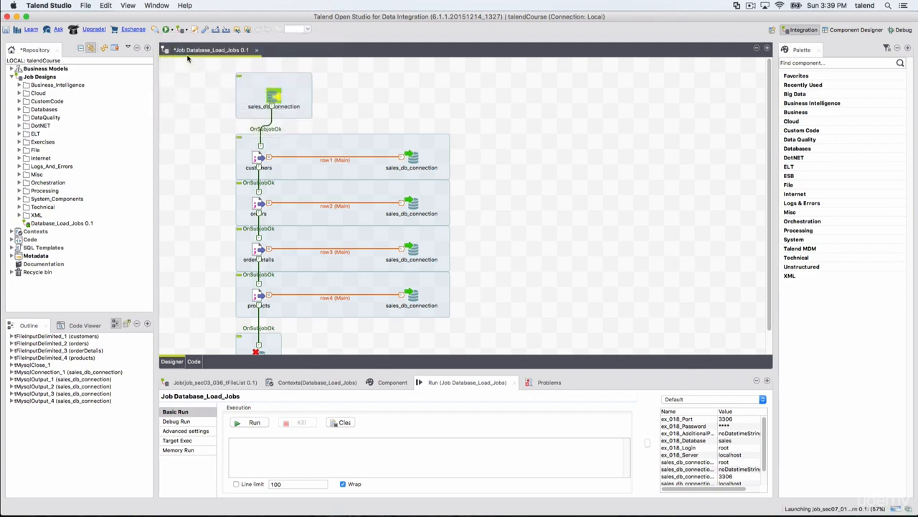
{"action": "left_click", "coordinate": [535, 193]}
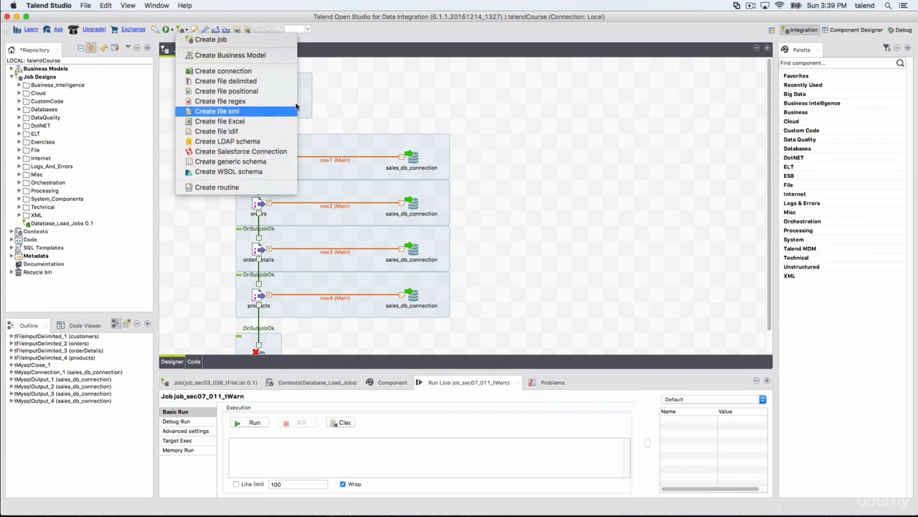
Review the kinds of items that can be created, such as jobs, business models, file metadata and routines, without creating any
{"action": "left_click", "coordinate": [172, 33]}
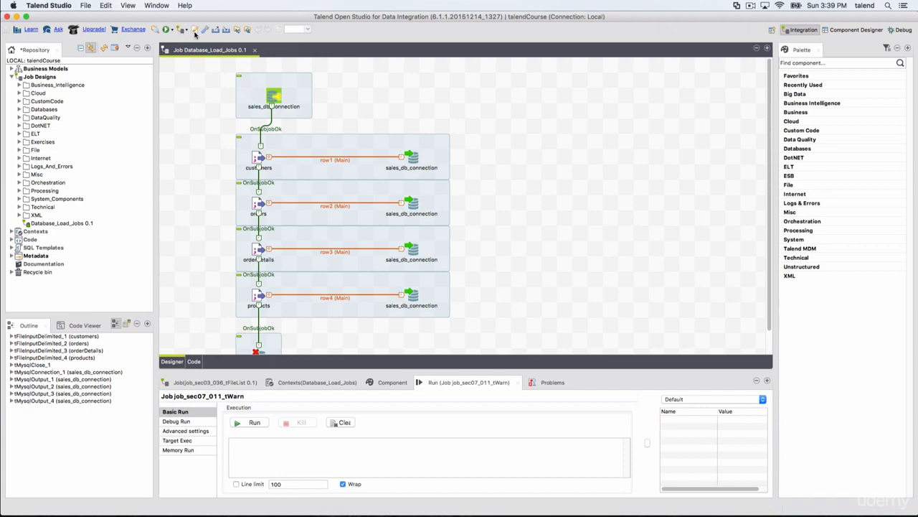
{"action": "left_click", "coordinate": [188, 31]}
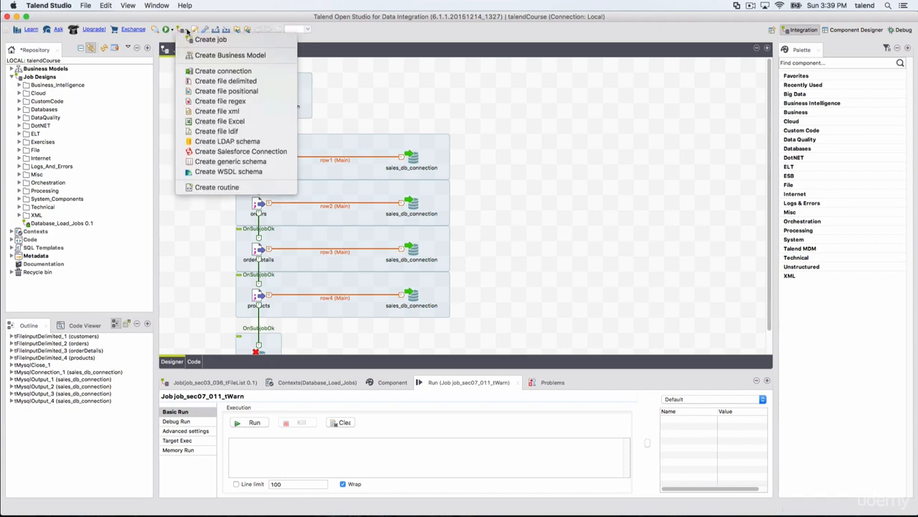
{"action": "left_click", "coordinate": [167, 86]}
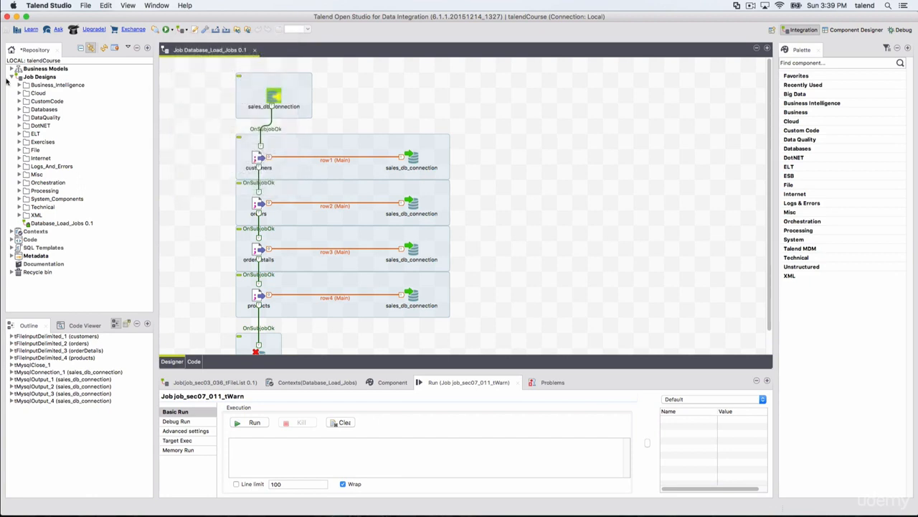
Collapse Job Designs and compare its create commands with the general list of creatable items
{"action": "left_click", "coordinate": [10, 77]}
{"action": "right_click", "coordinate": [41, 77]}
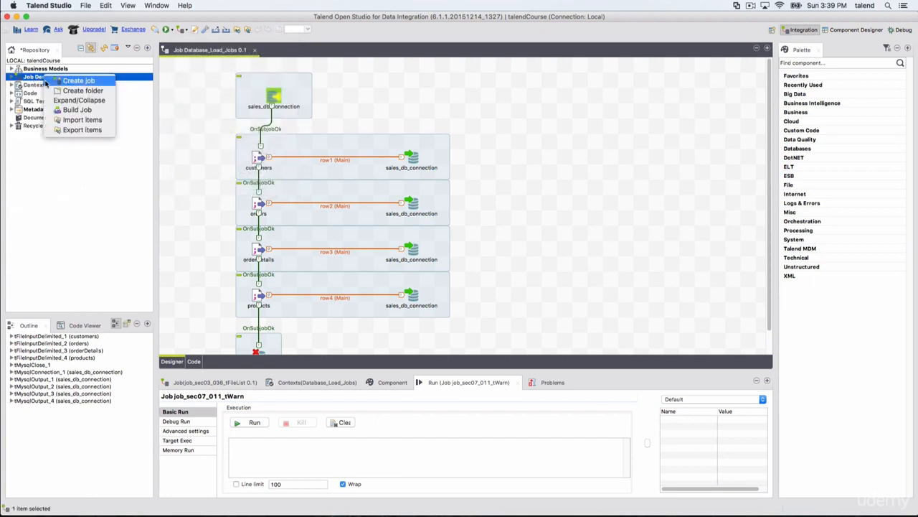
{"action": "left_click", "coordinate": [30, 78]}
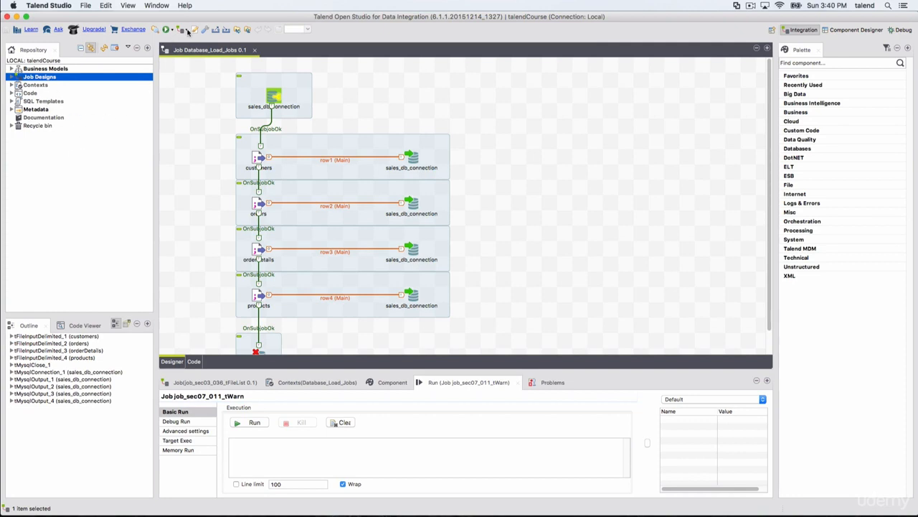
{"action": "left_click", "coordinate": [188, 31]}
{"action": "left_click", "coordinate": [182, 32]}
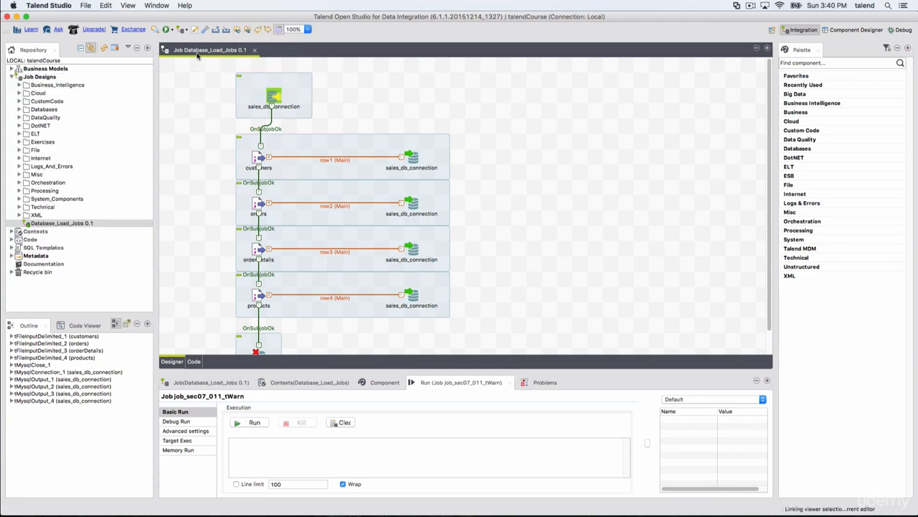
View the Project Settings and close them with OK, and open them again through Edit Project properties
{"action": "left_click", "coordinate": [194, 32]}
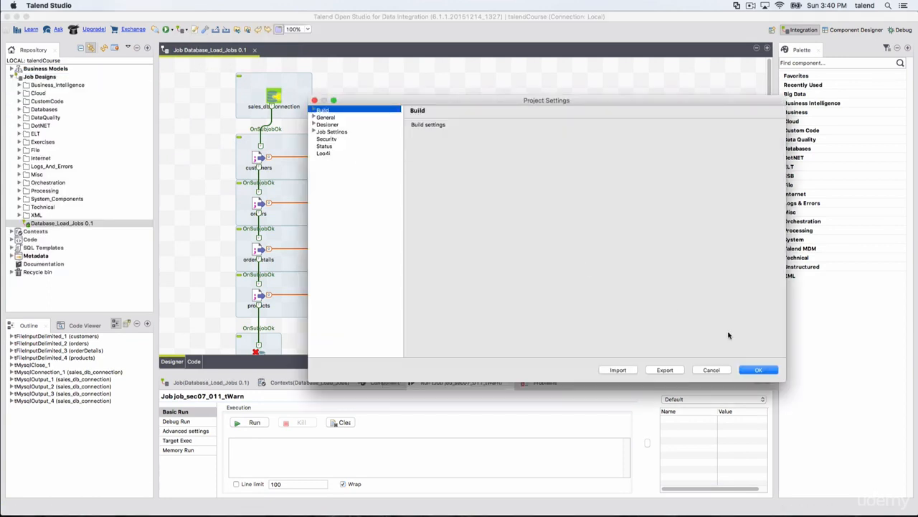
{"action": "left_click", "coordinate": [750, 370]}
{"action": "left_click", "coordinate": [86, 5]}
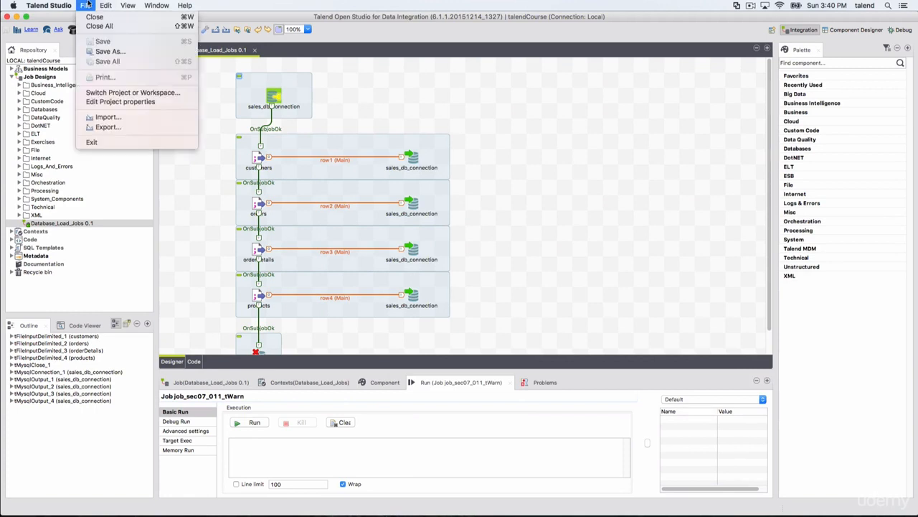
{"action": "left_click", "coordinate": [127, 102]}
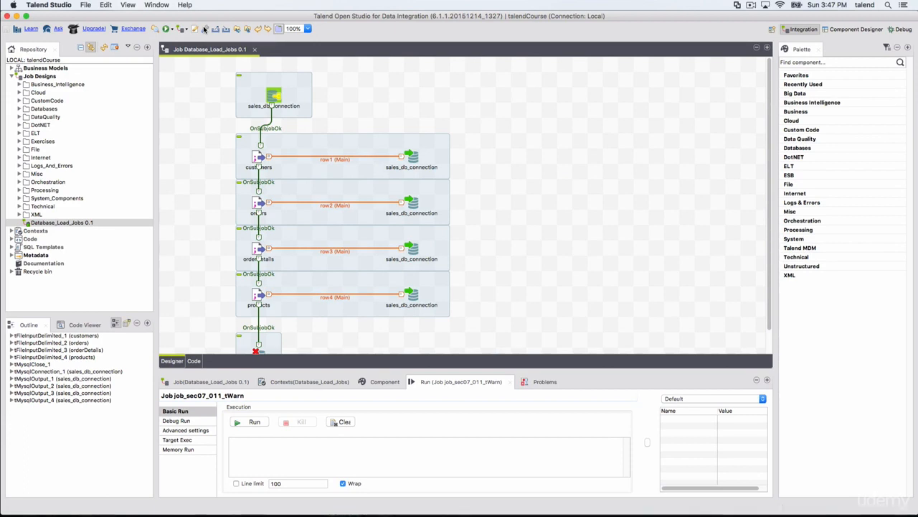
Scan all jobs for items modified in the repository, and cancel the Update Detection dialog without updating
{"action": "left_click", "coordinate": [205, 34]}
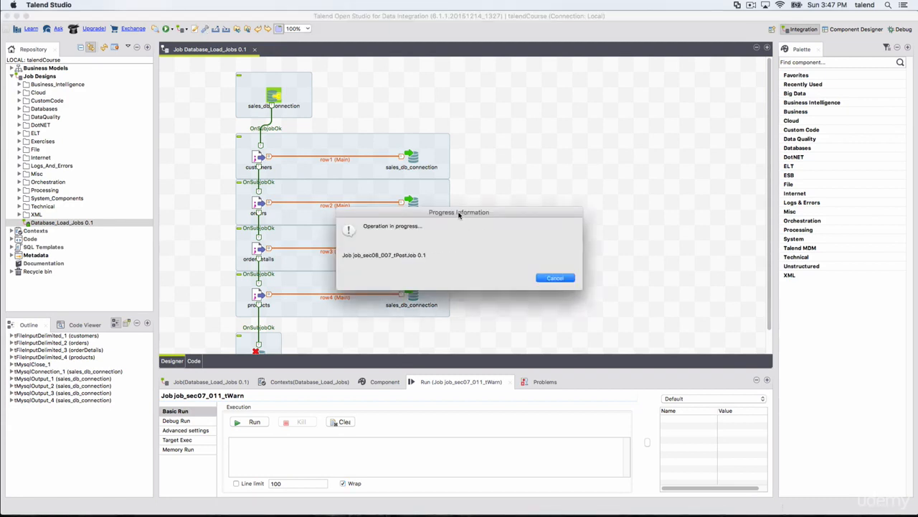
{"action": "left_click_drag", "start_coordinate": [458, 214], "coordinate": [421, 173]}
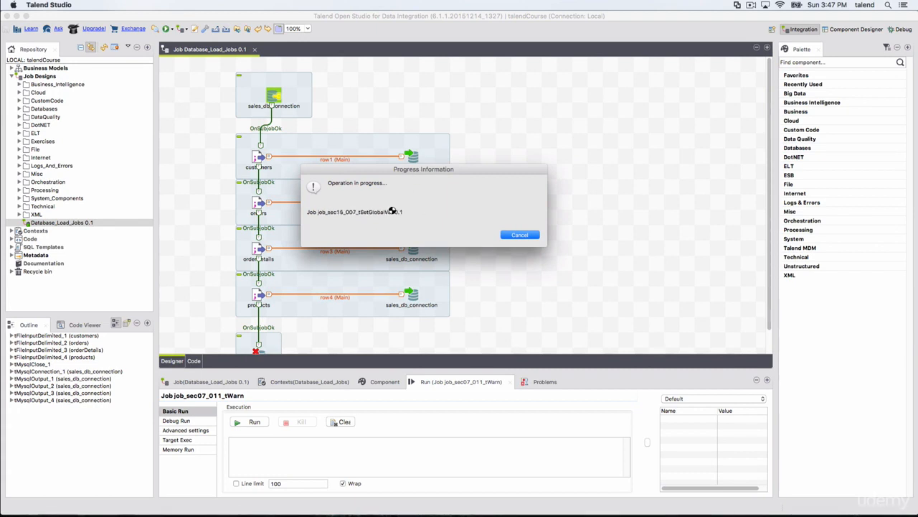
{"action": "left_click_drag", "start_coordinate": [438, 120], "coordinate": [426, 102]}
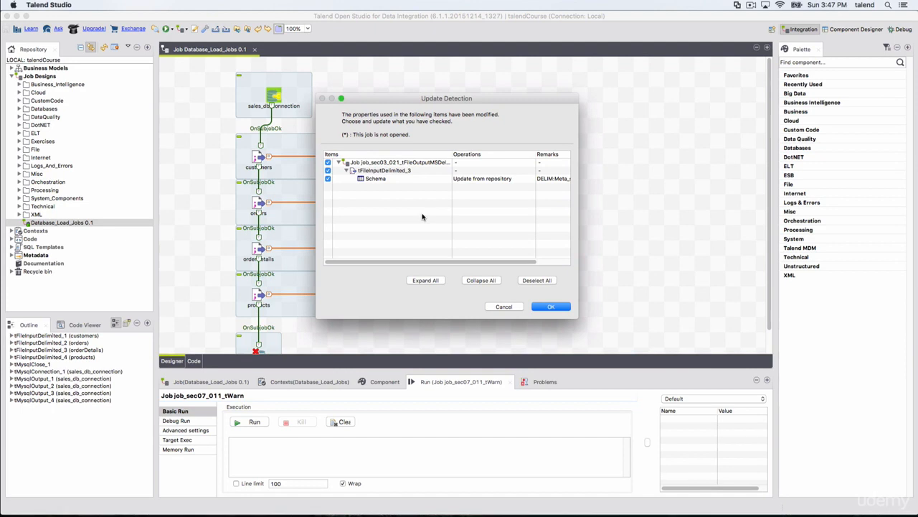
{"action": "left_click", "coordinate": [493, 308]}
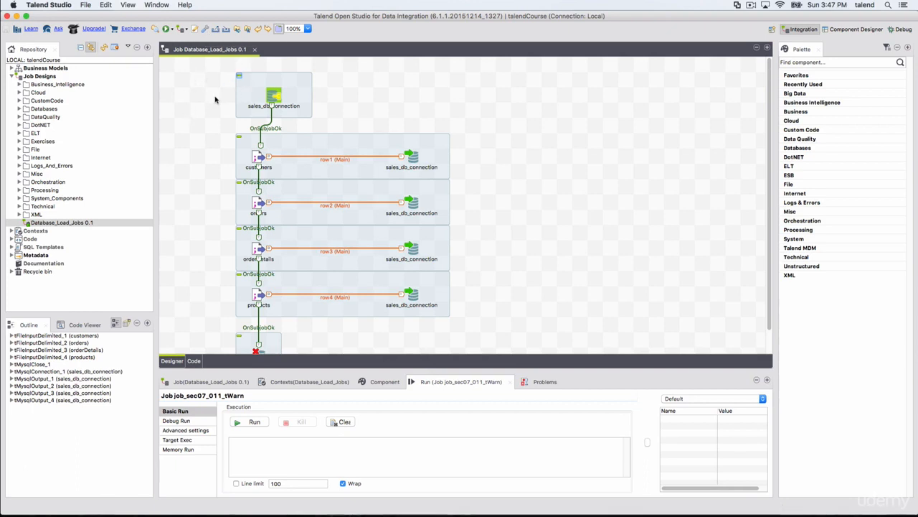
Examine the options for exporting Talend projects to an archive file, and cancel the export
{"action": "left_click", "coordinate": [204, 28]}
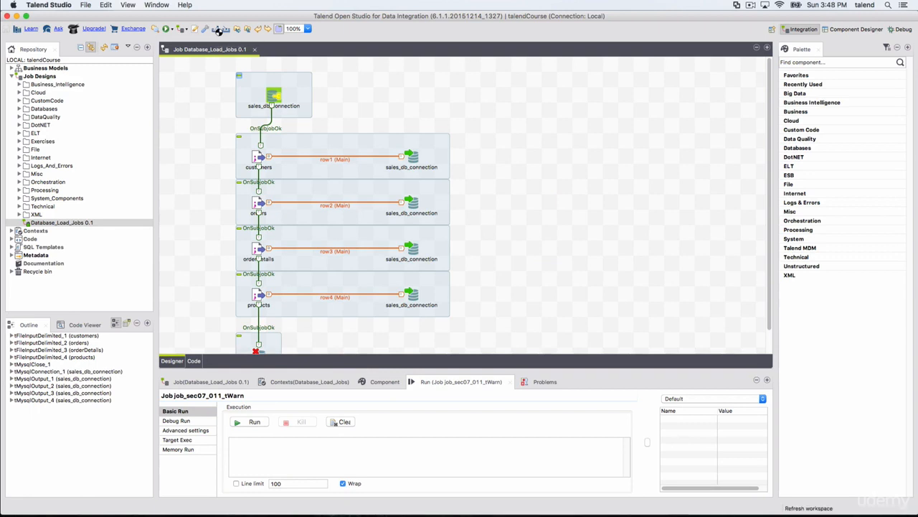
{"action": "left_click", "coordinate": [216, 30]}
{"action": "left_click_drag", "start_coordinate": [393, 95], "coordinate": [385, 77]}
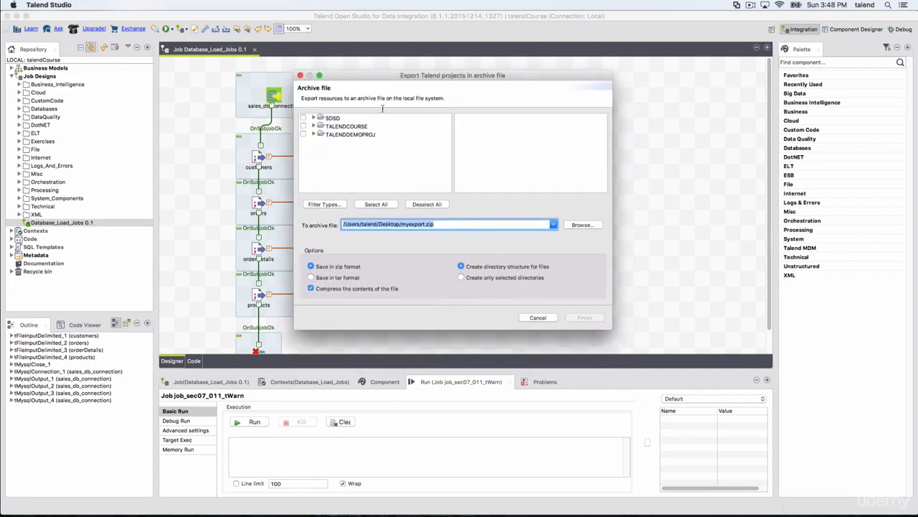
{"action": "left_click", "coordinate": [538, 318]}
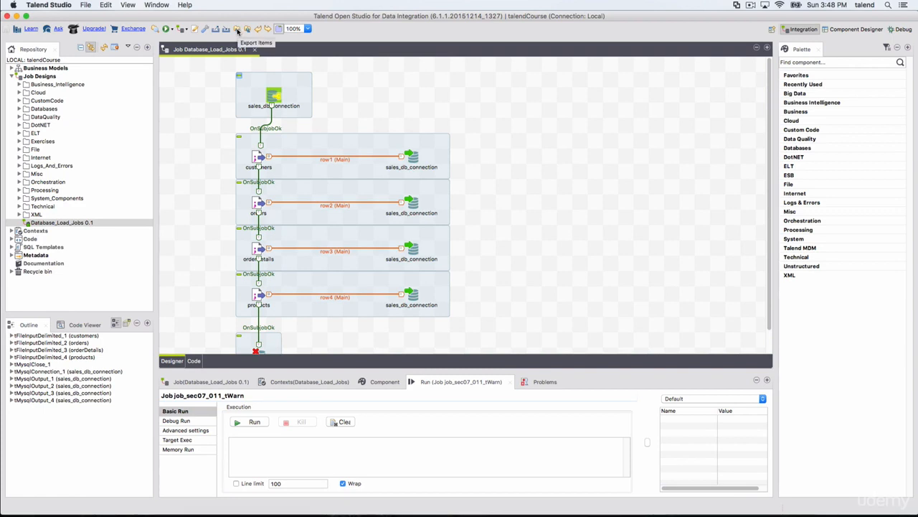
Examine the Export items dialog and its list of exportable items, and cancel without exporting
{"action": "left_click", "coordinate": [248, 30]}
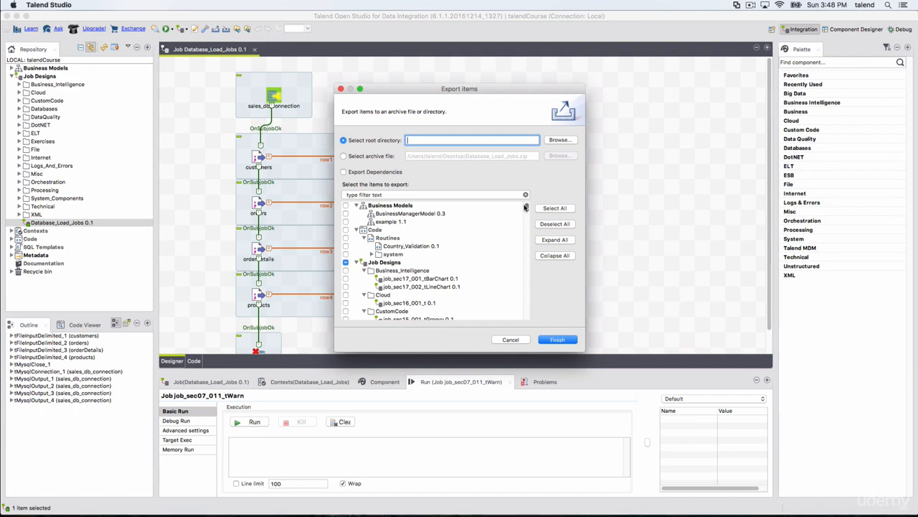
{"action": "mouse_move", "coordinate": [525, 208]}
{"action": "left_mouse_down"}
{"action": "mouse_move", "coordinate": [526, 238]}
{"action": "mouse_move", "coordinate": [525, 193]}
{"action": "left_mouse_up"}
{"action": "left_click", "coordinate": [511, 340]}
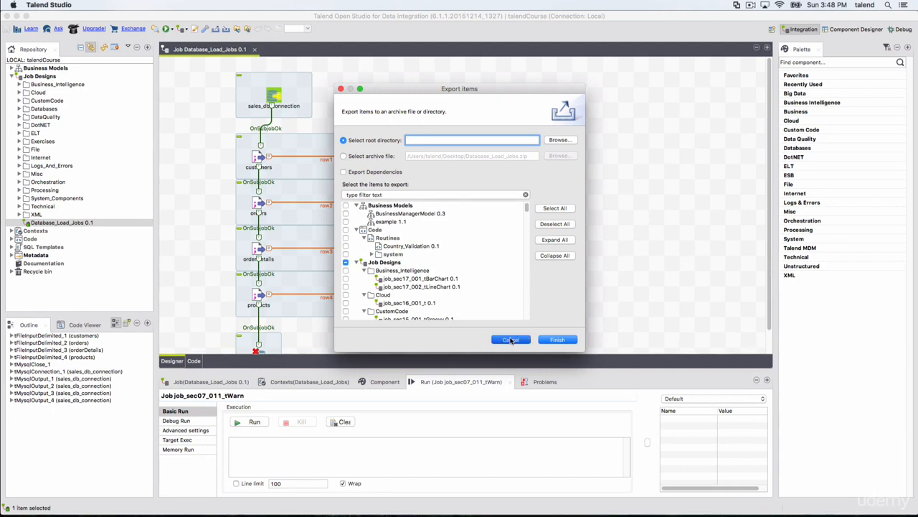